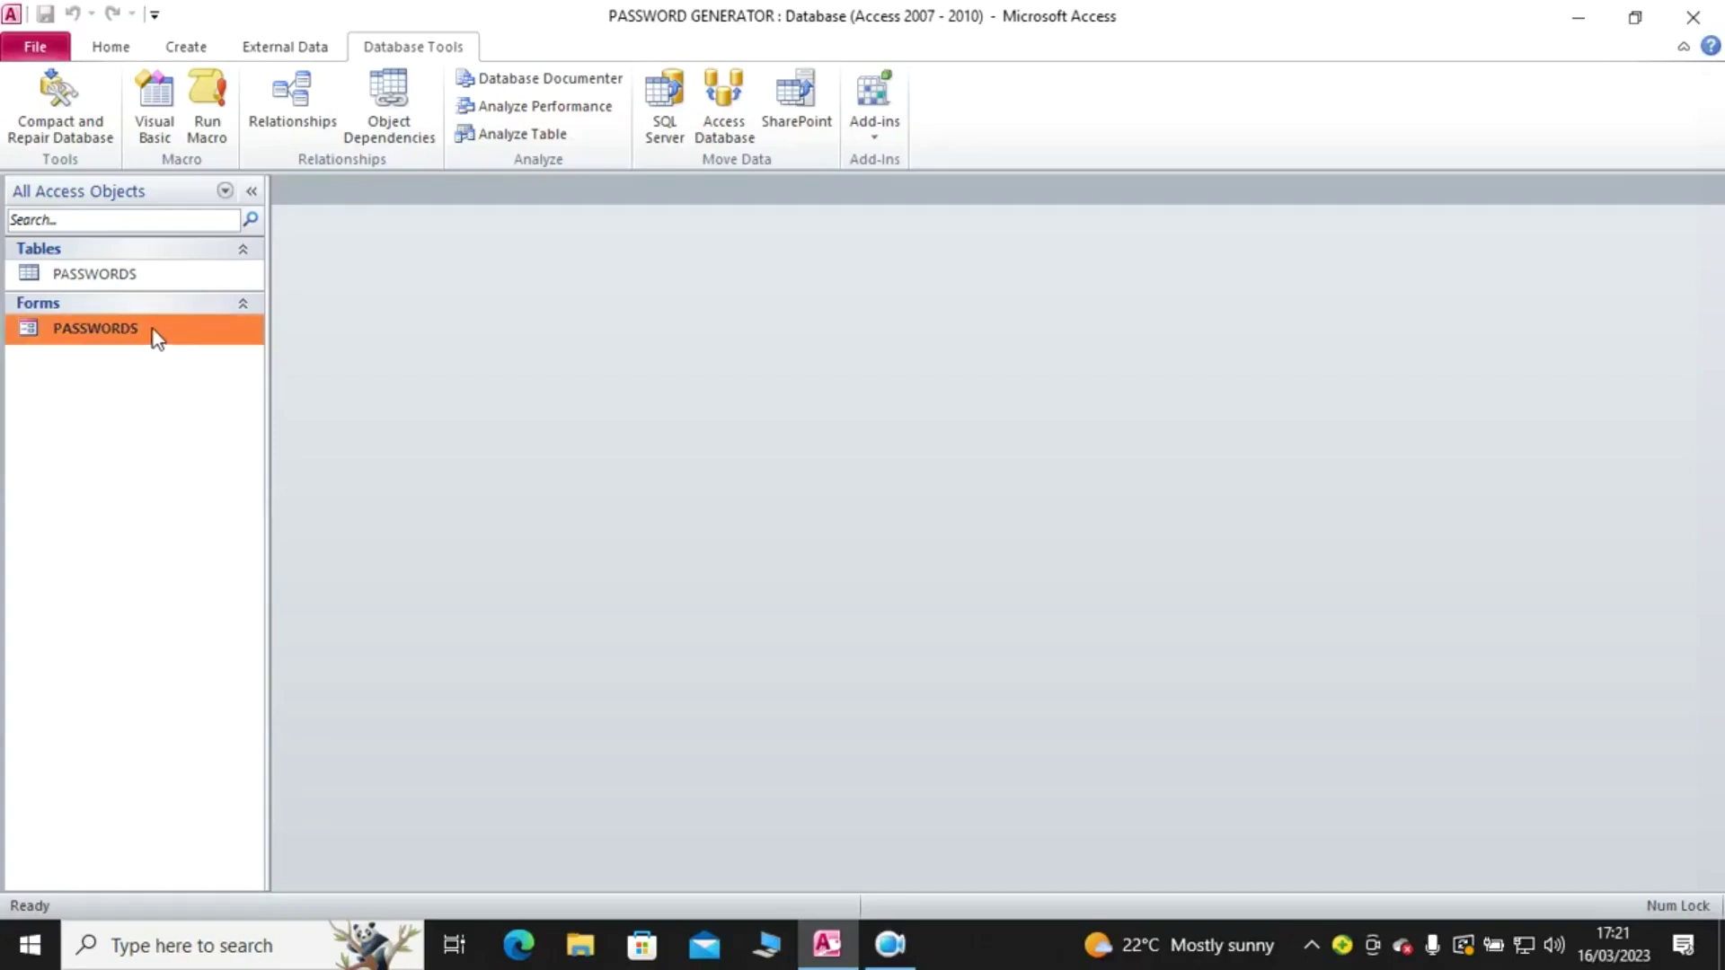
# - Open the PASSWORDS form and generate passwords for the first two records
pyautogui.doubleClick(150, 331)
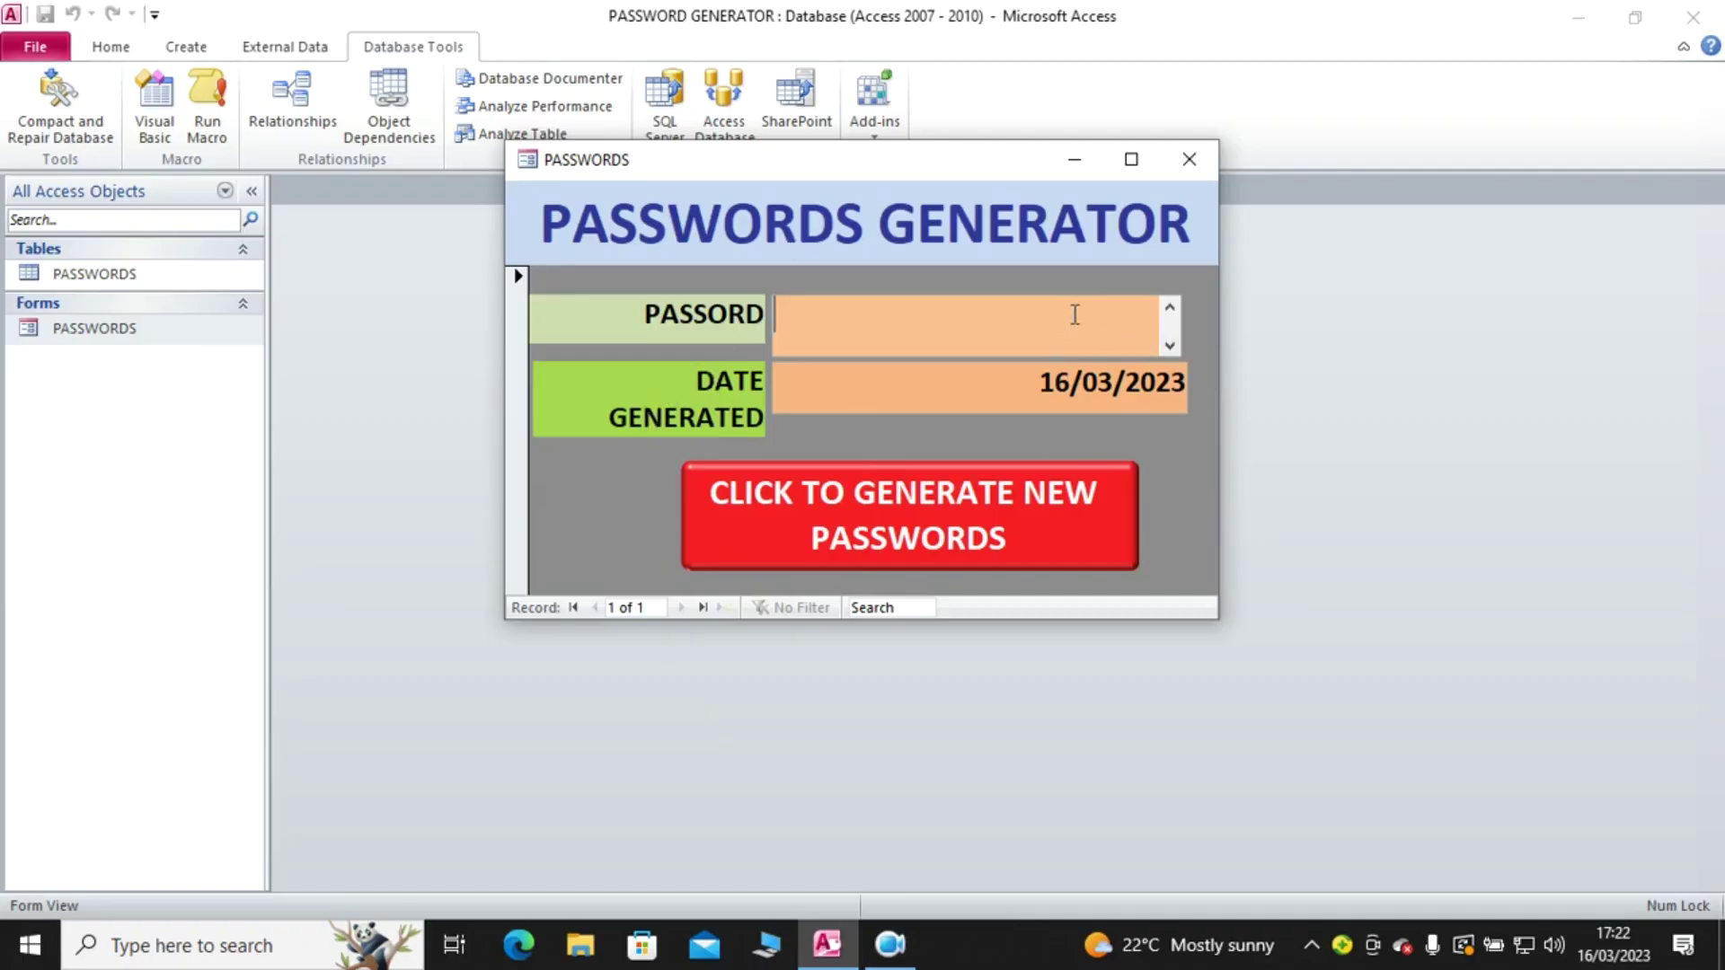
pyautogui.click(814, 544)
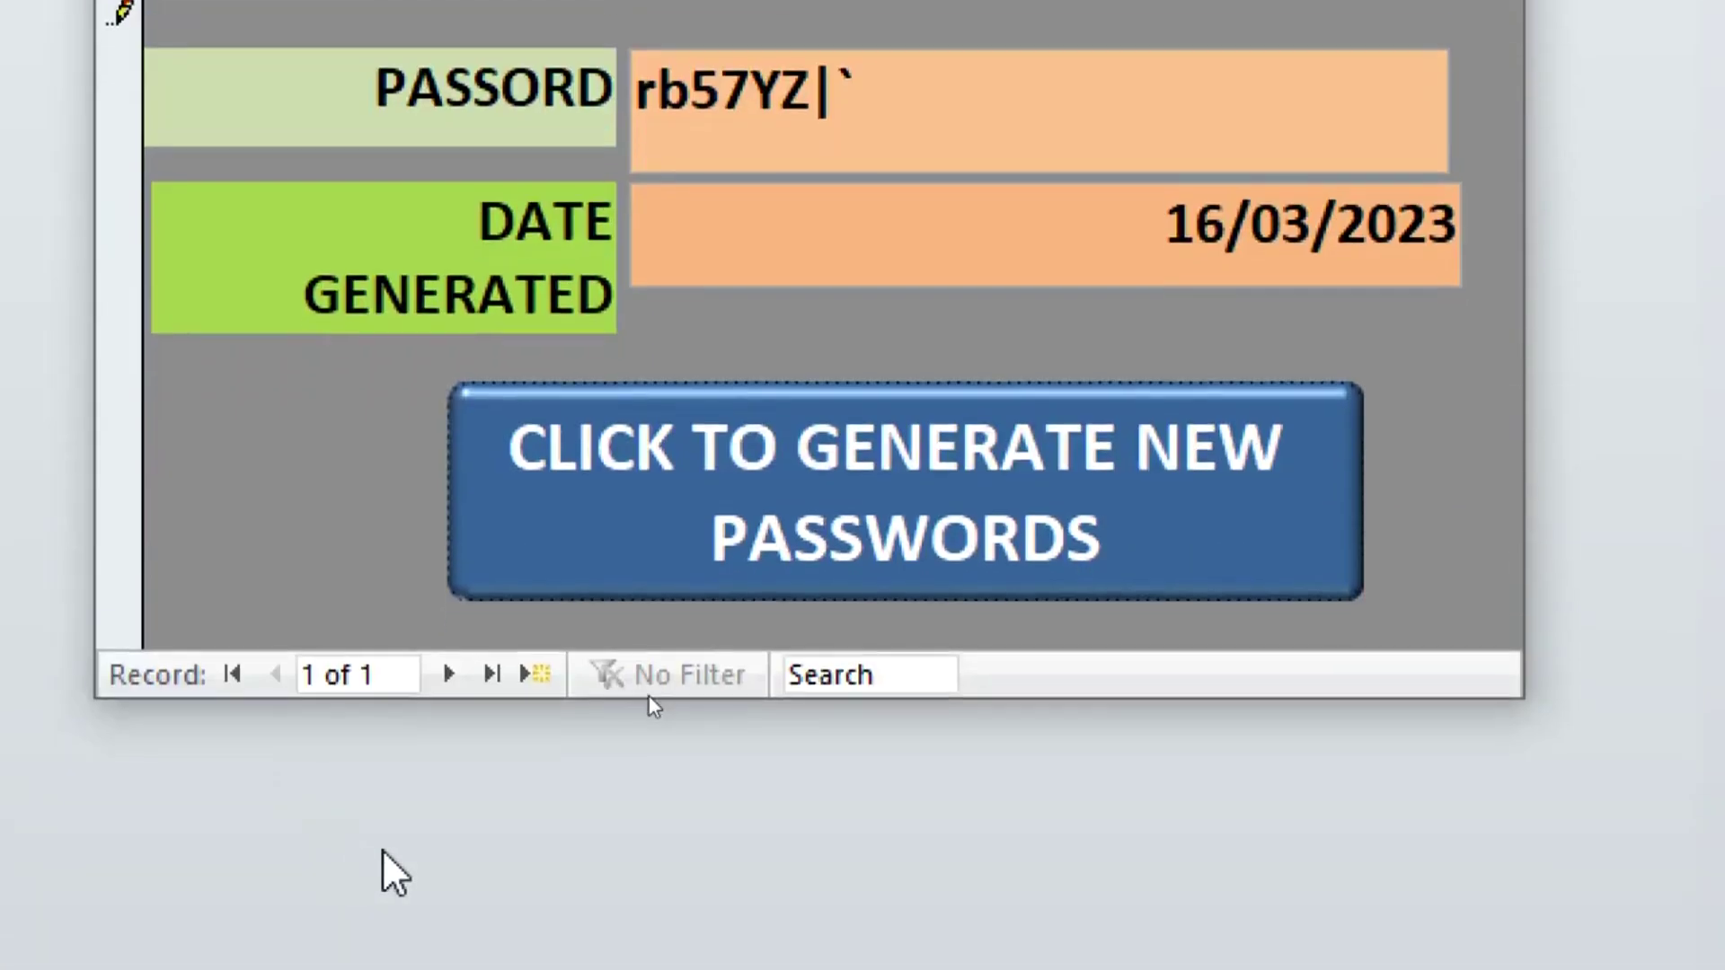
pyautogui.click(537, 675)
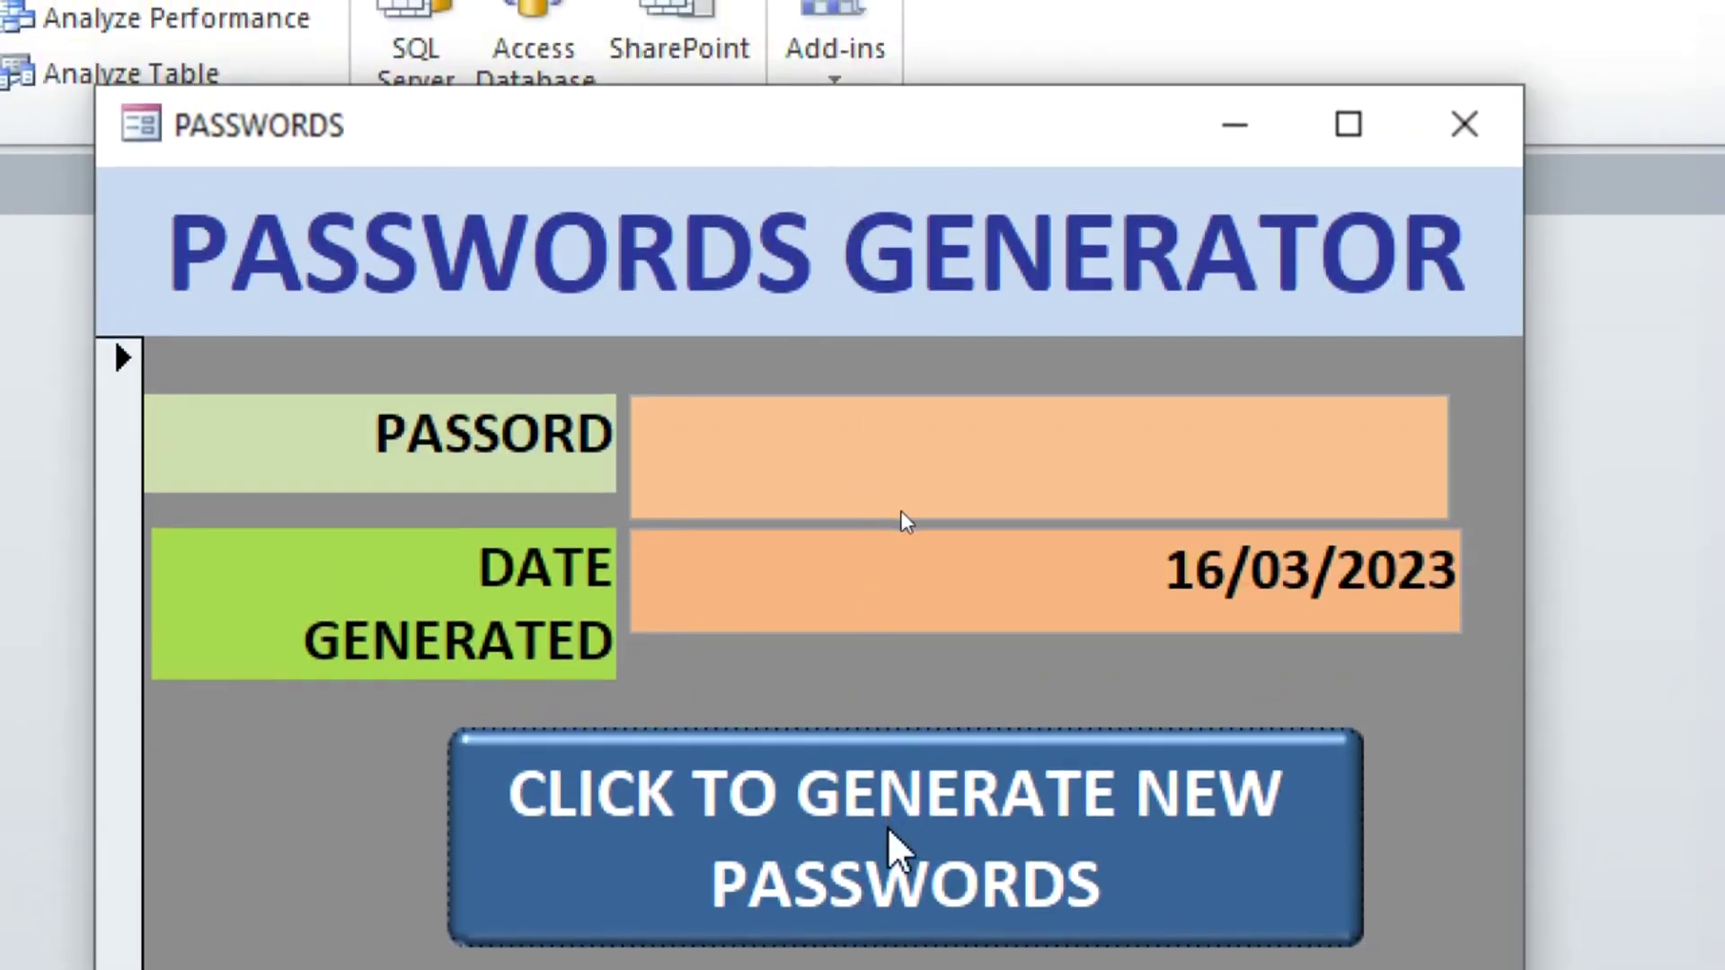
pyautogui.click(889, 849)
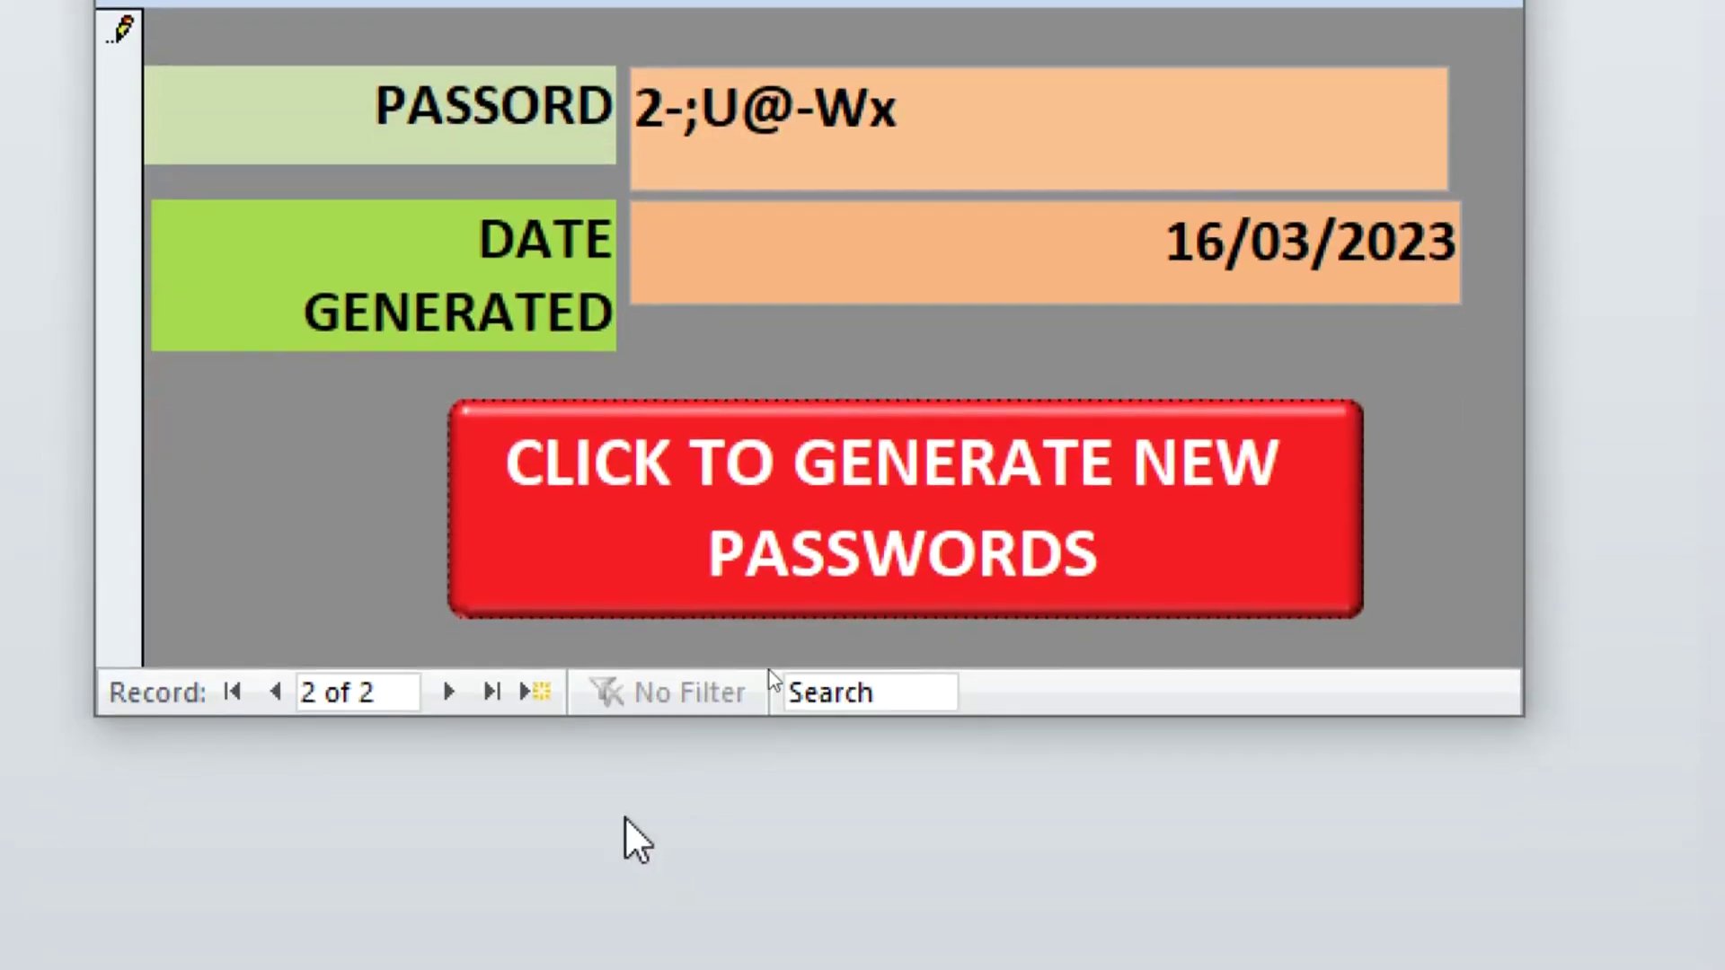
# - Generate passwords for records 3 and 4, move to a blank fifth record, and close the form
pyautogui.click(536, 692)
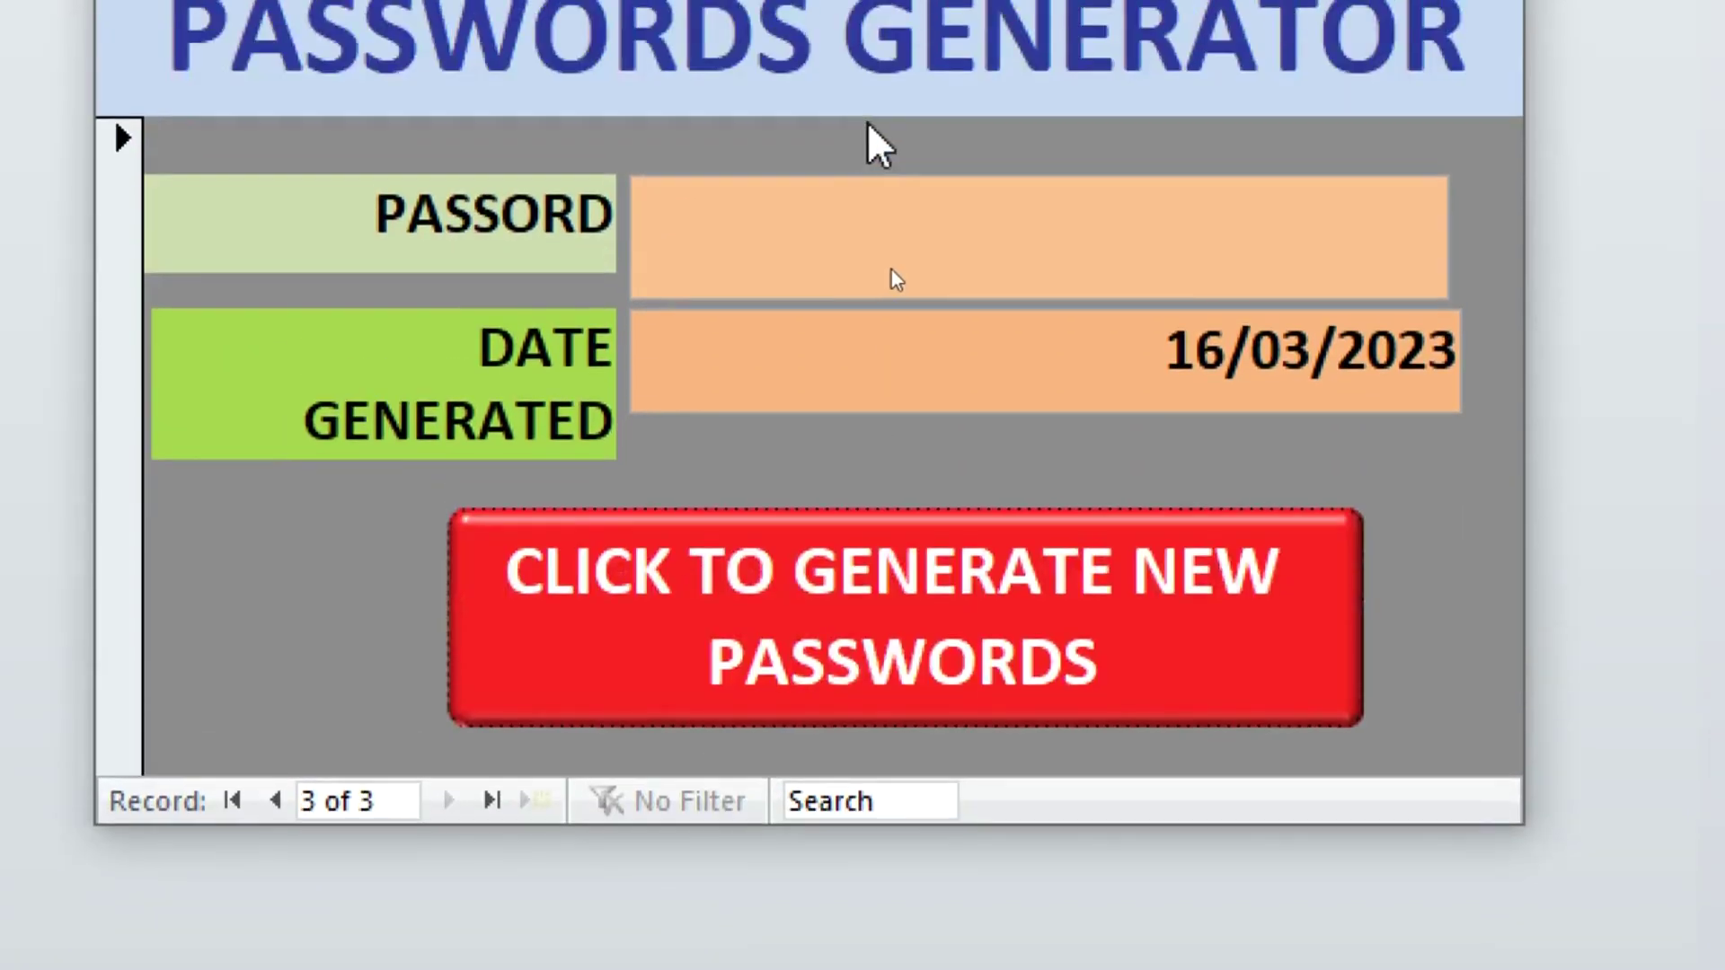
pyautogui.click(931, 548)
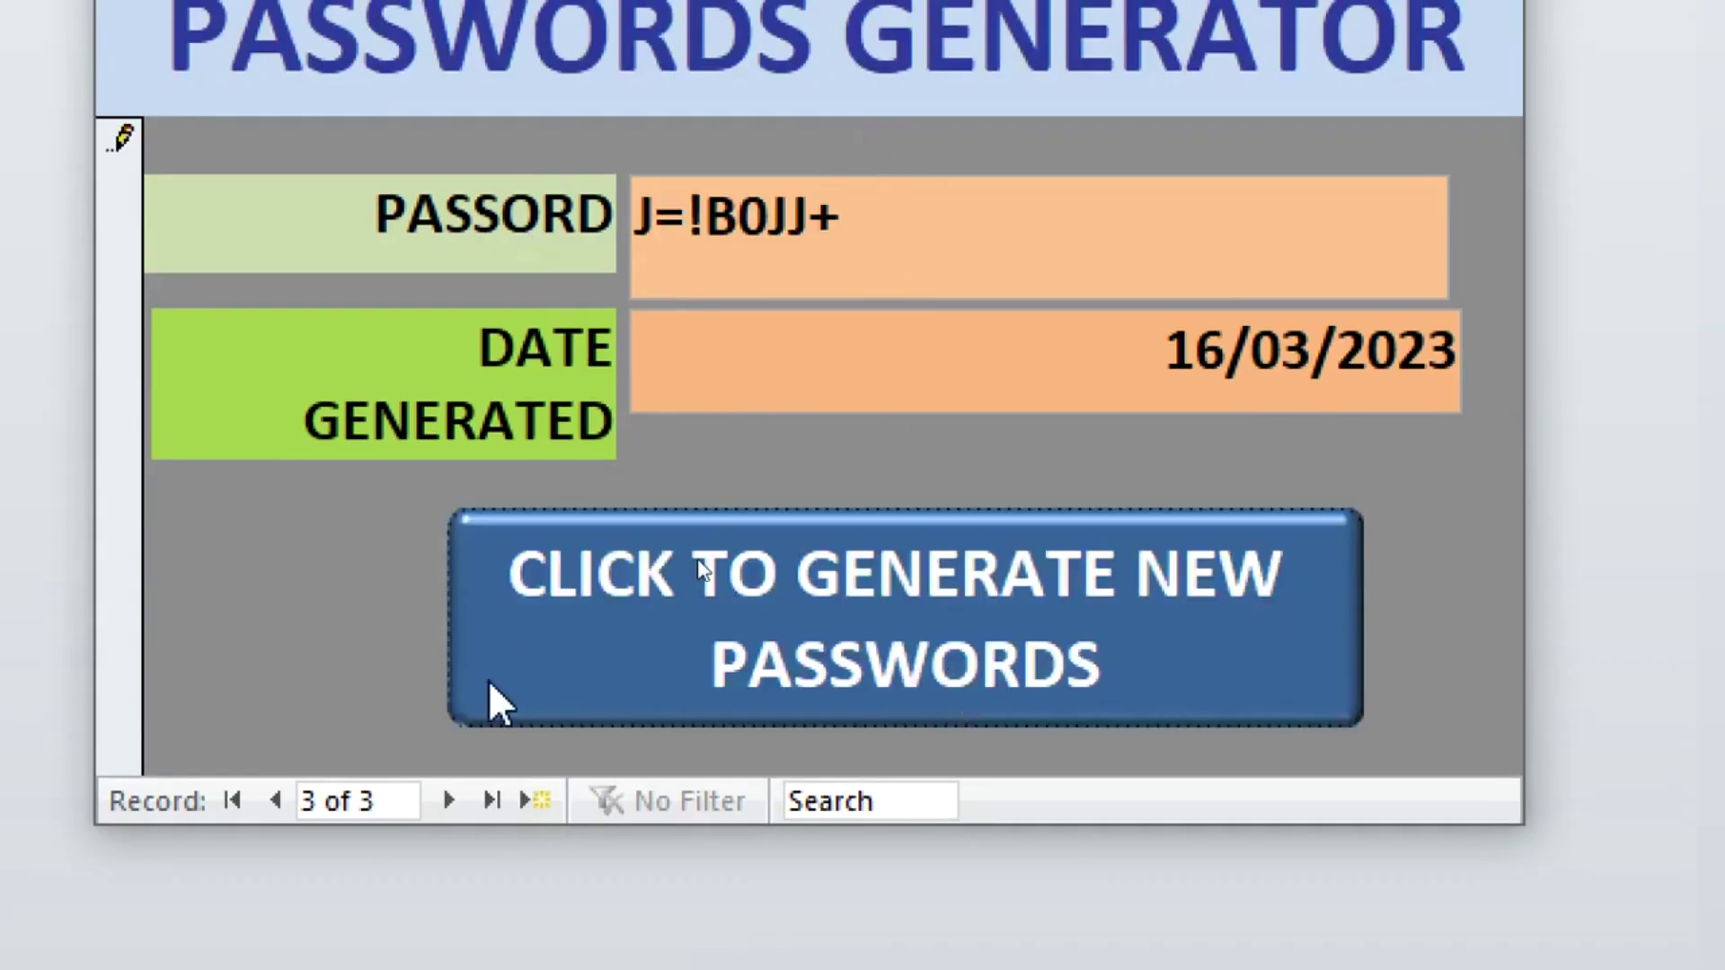
pyautogui.click(526, 804)
pyautogui.click(805, 597)
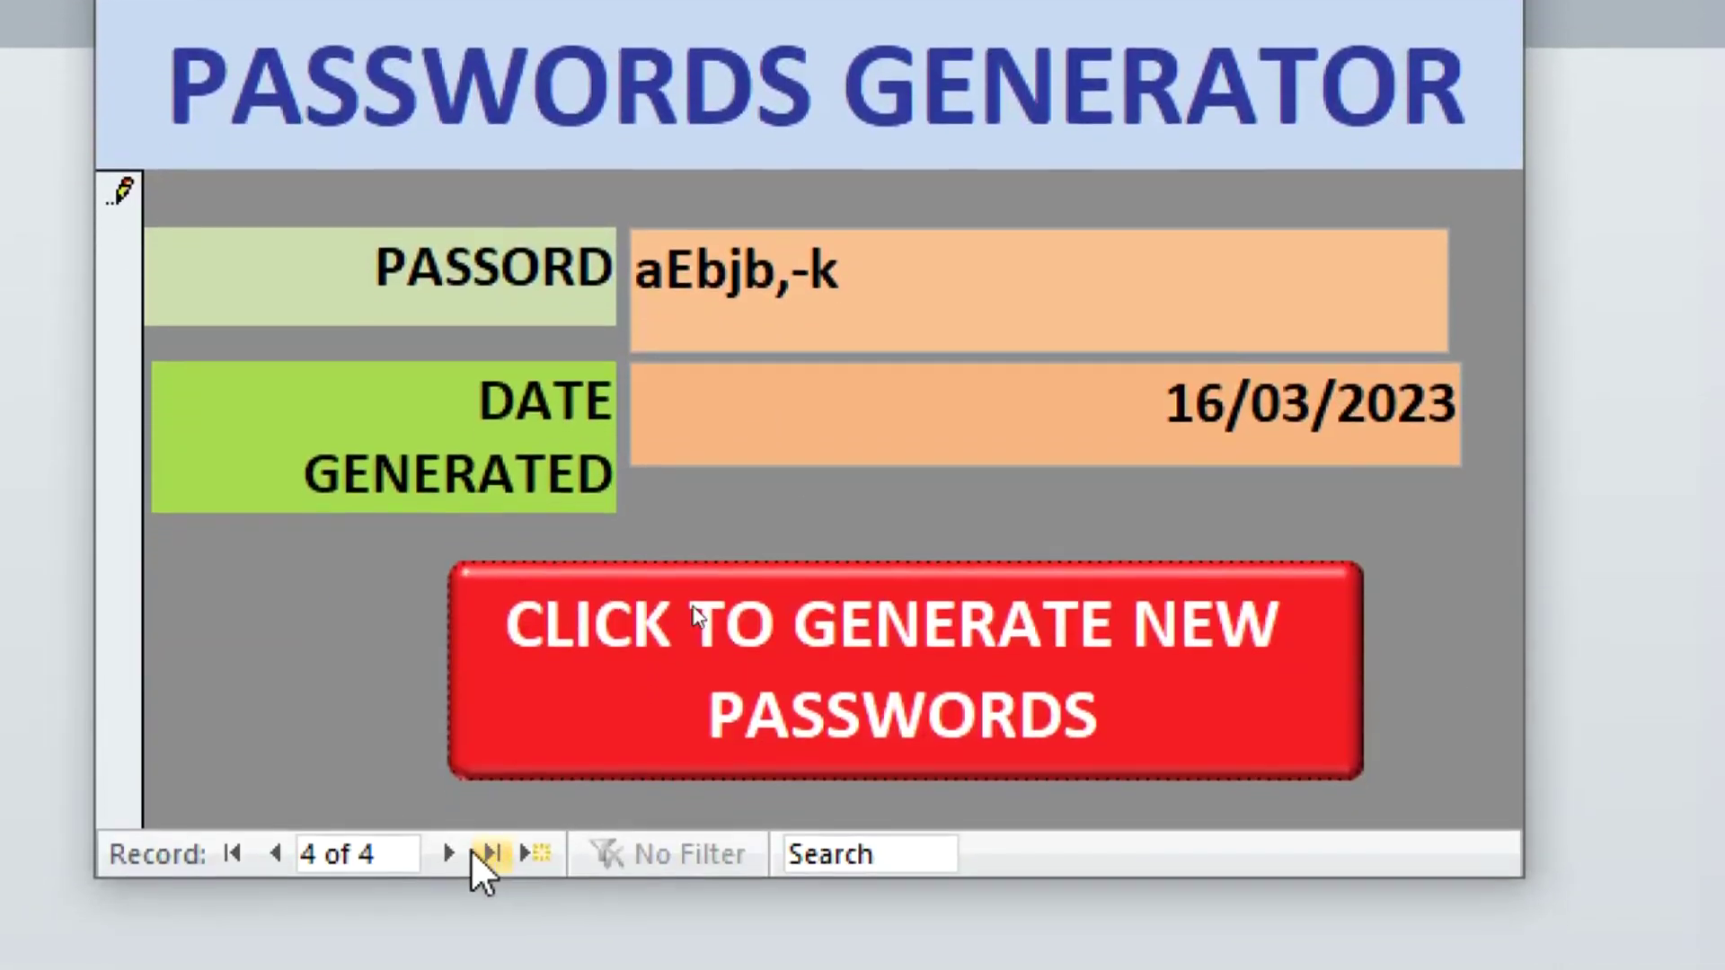
pyautogui.click(450, 916)
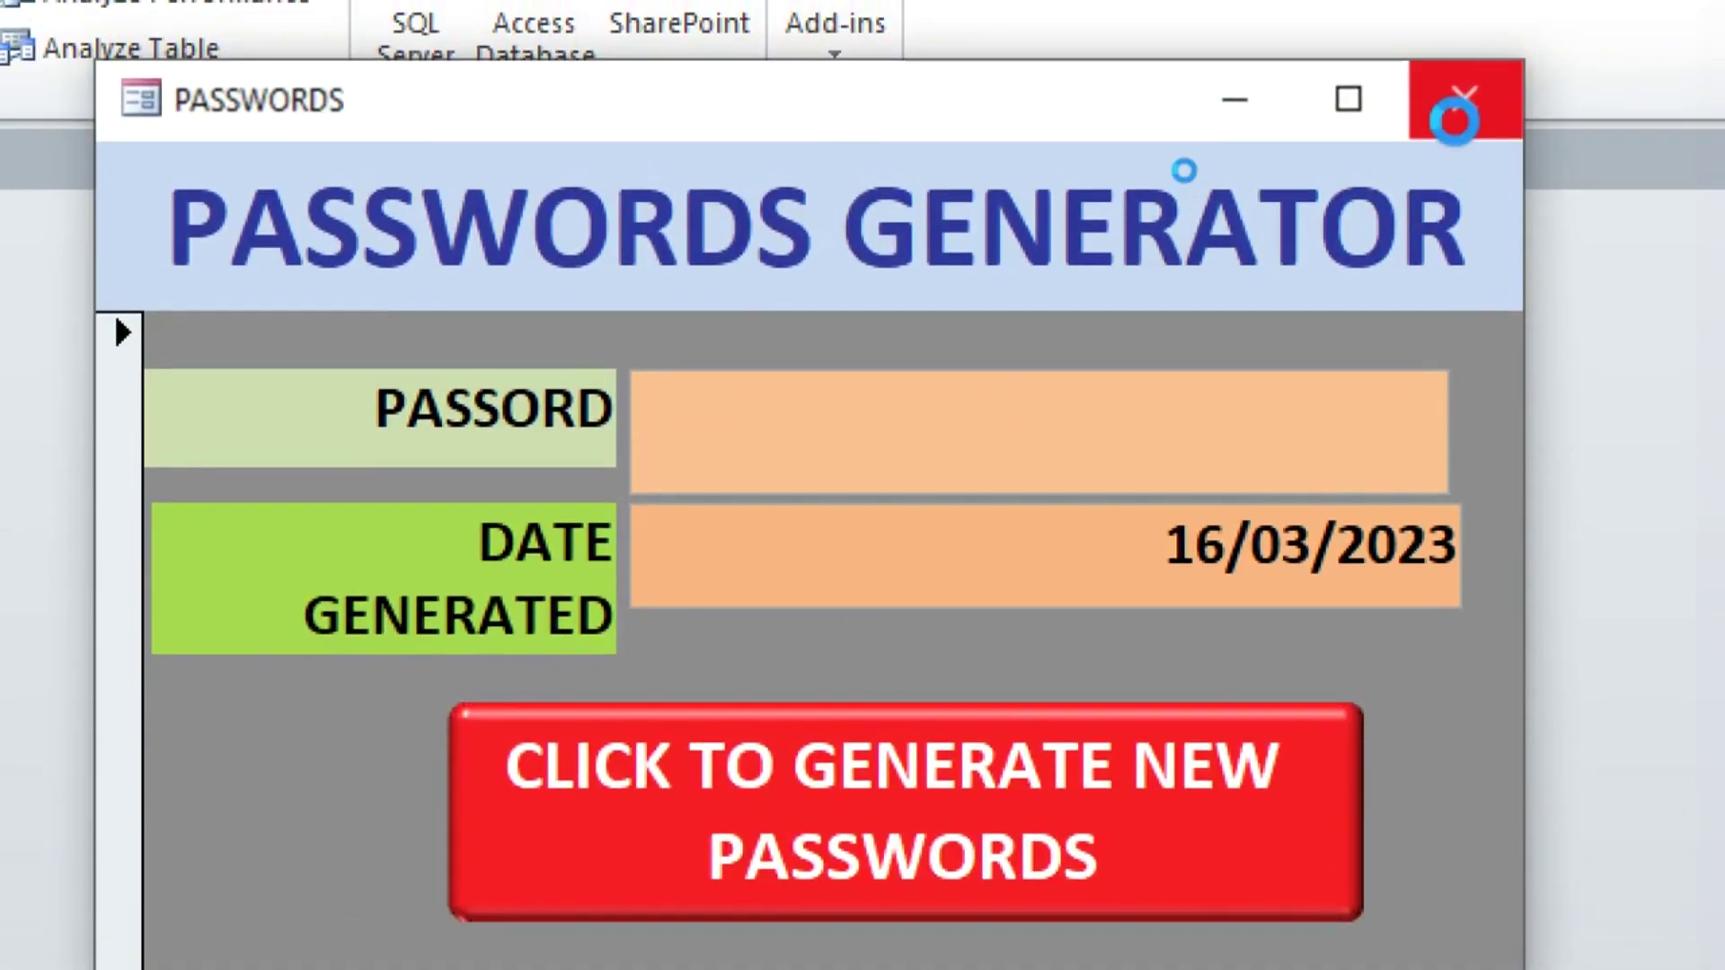
pyautogui.click(1454, 121)
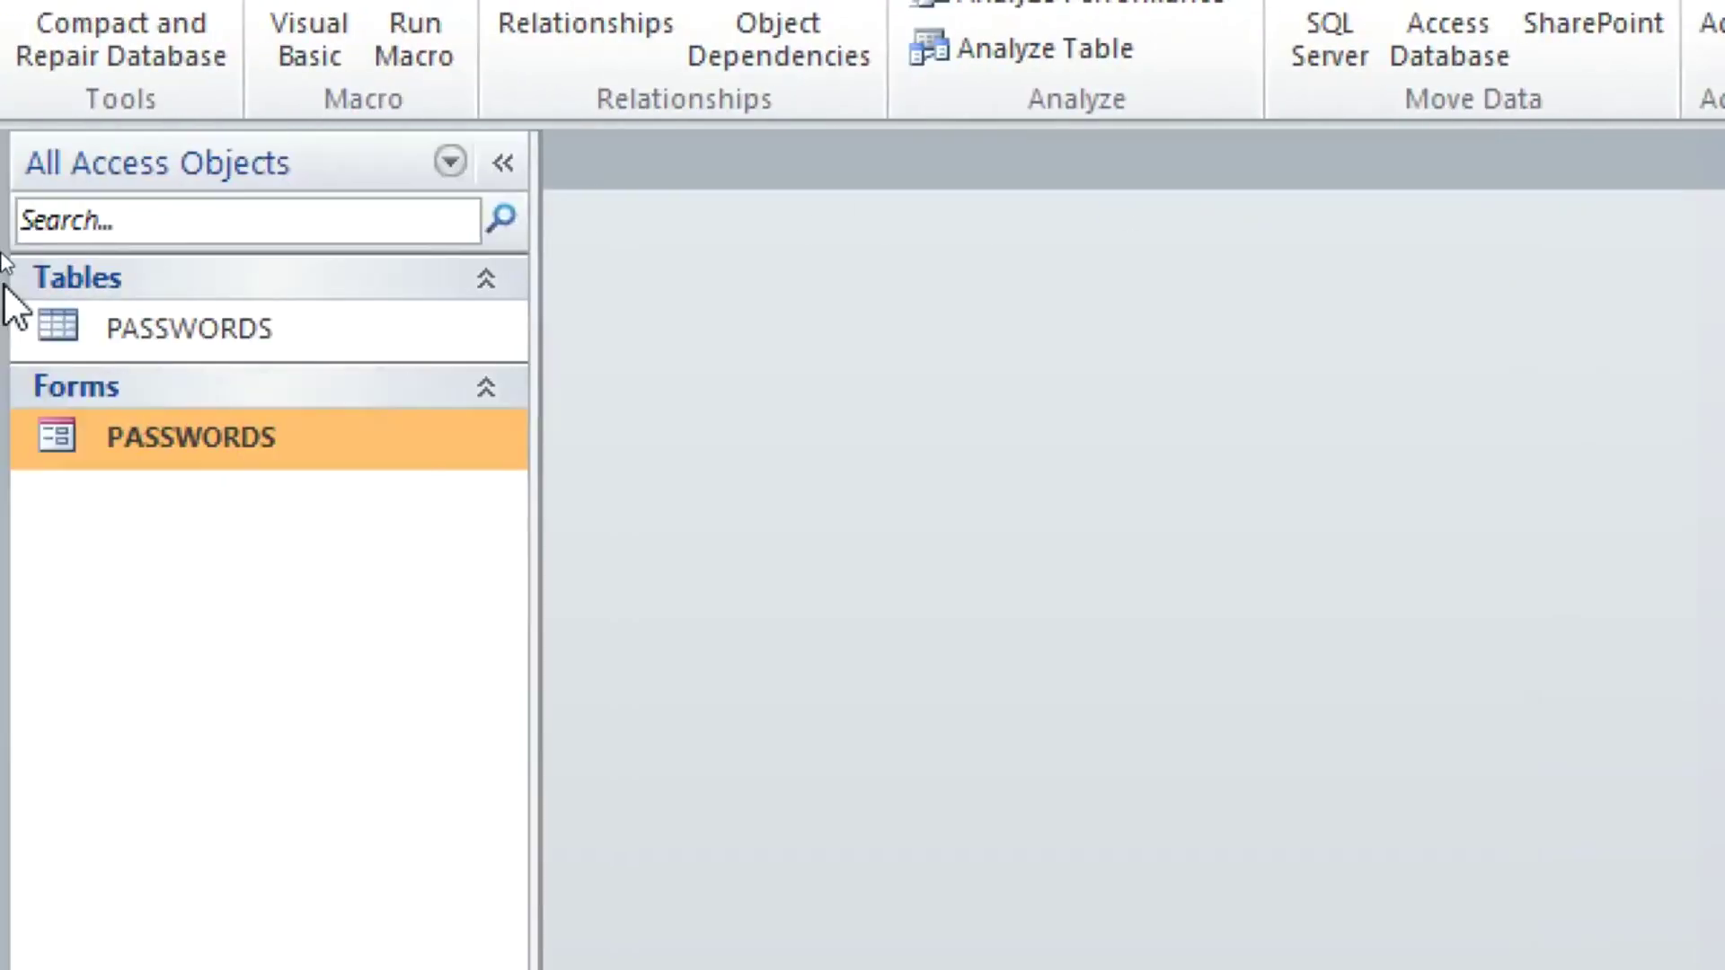
# - Open the PASSWORDS table, select the PASSORD column to review the passwords, then close the table
pyautogui.click(166, 317)
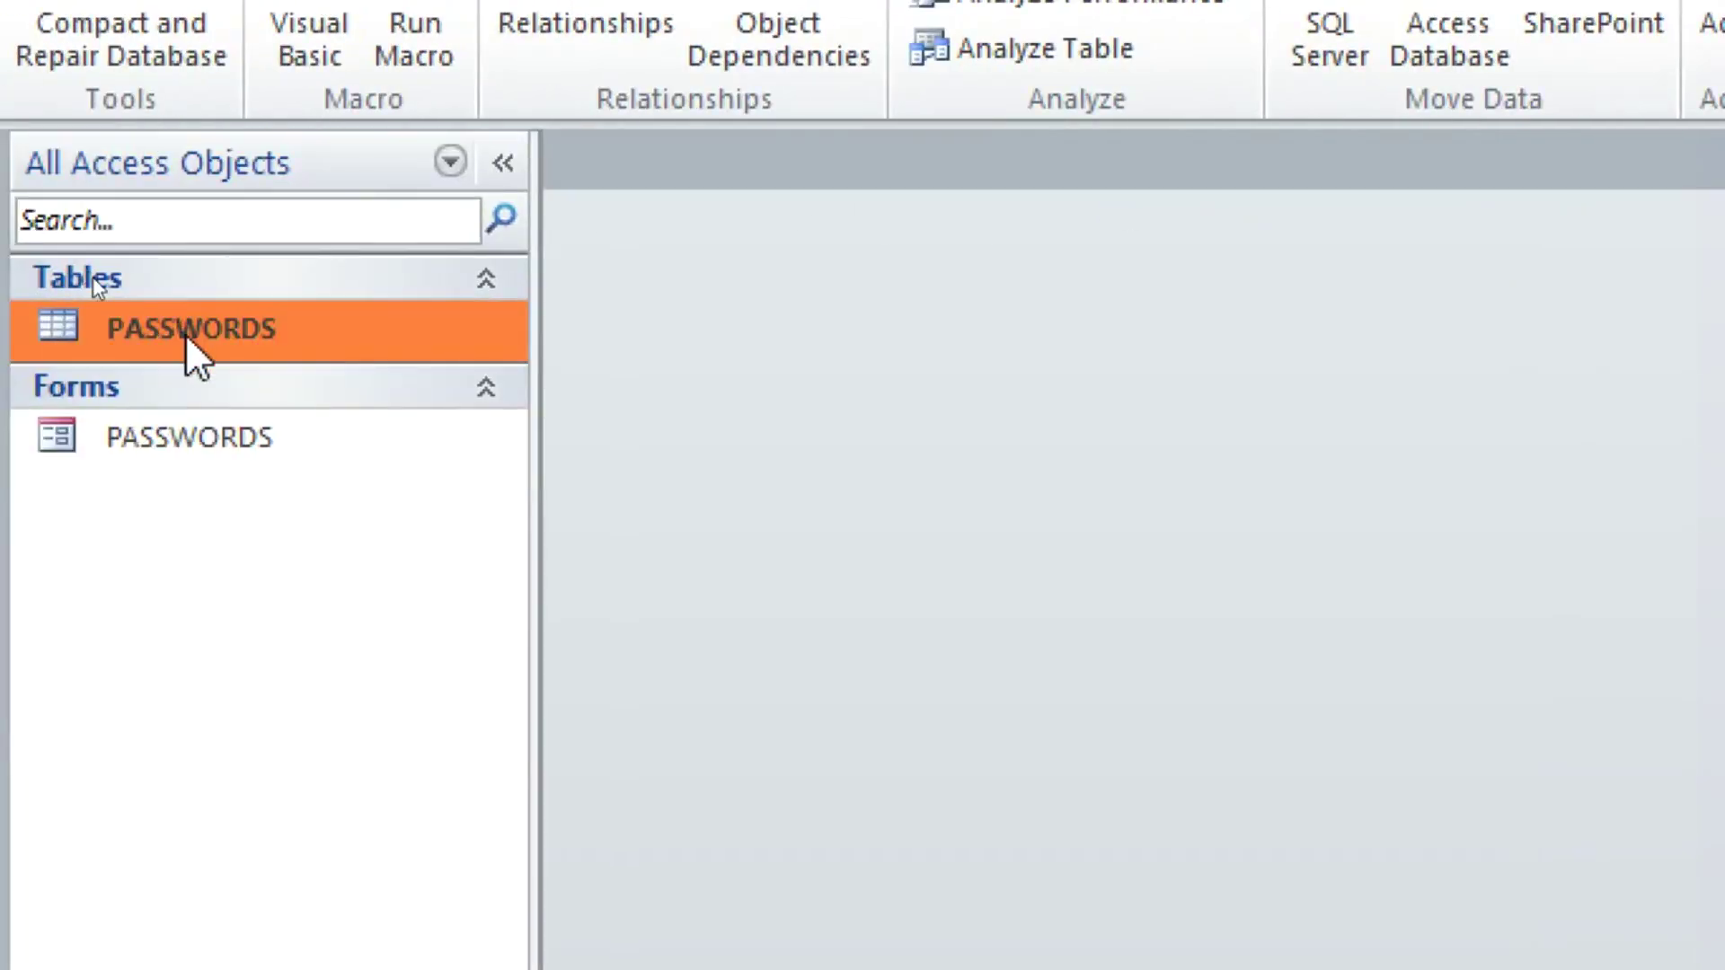
pyautogui.doubleClick(185, 333)
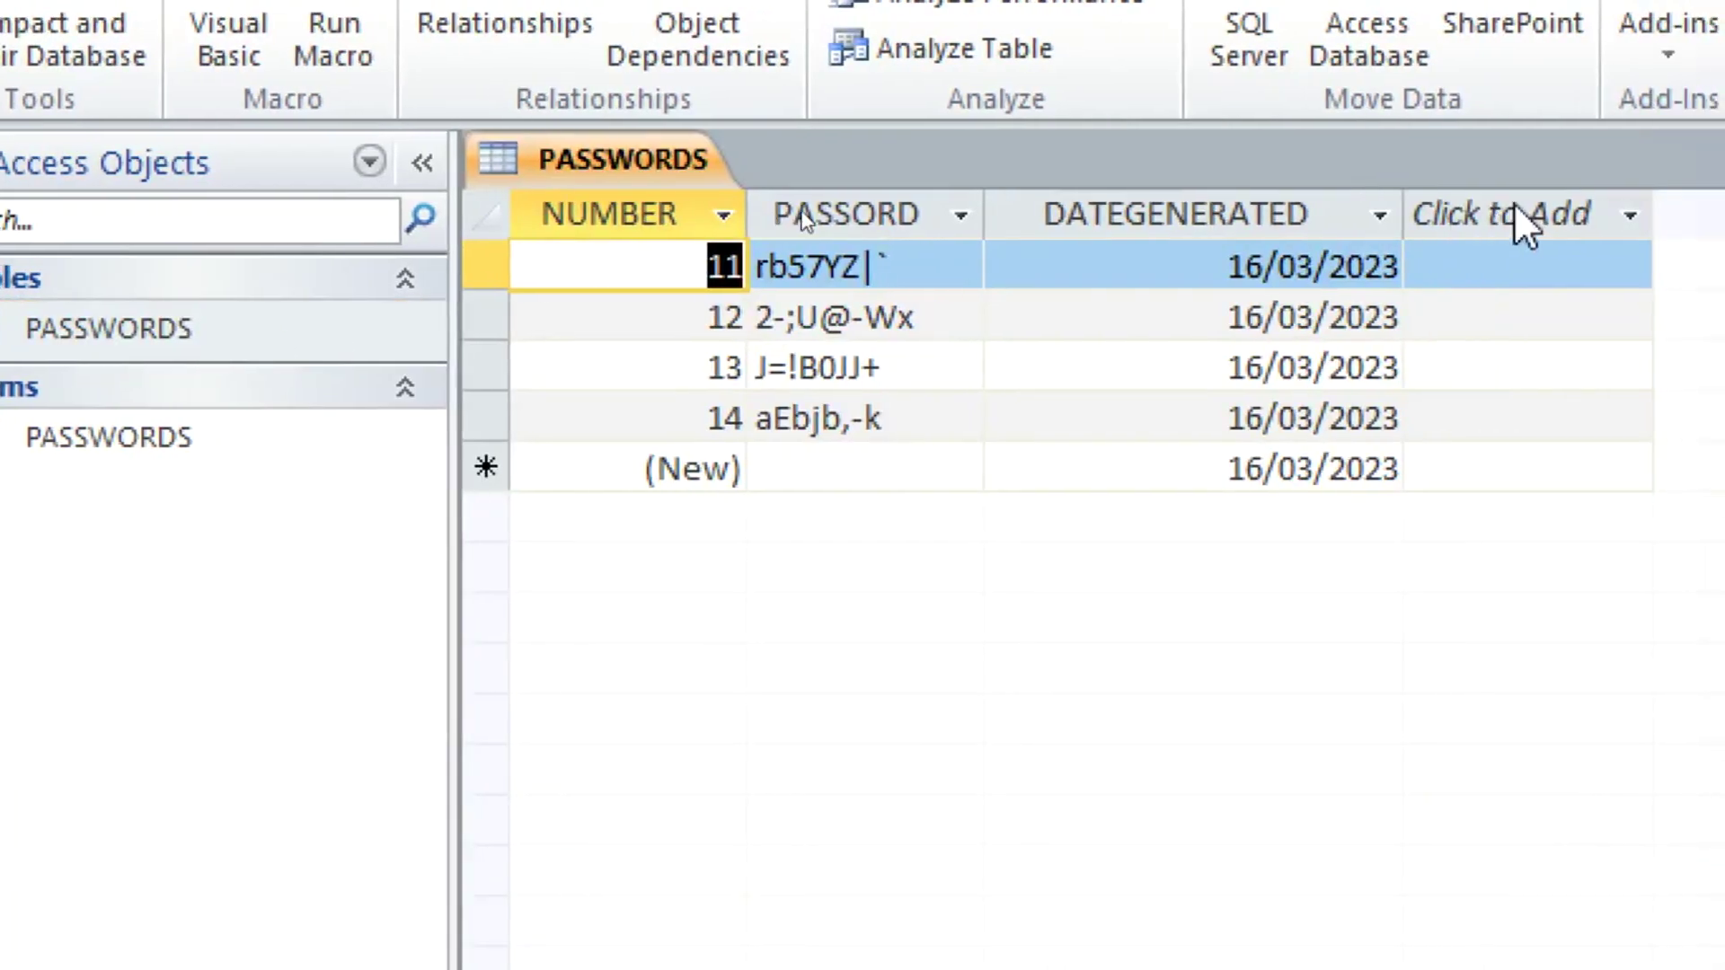
pyautogui.click(870, 218)
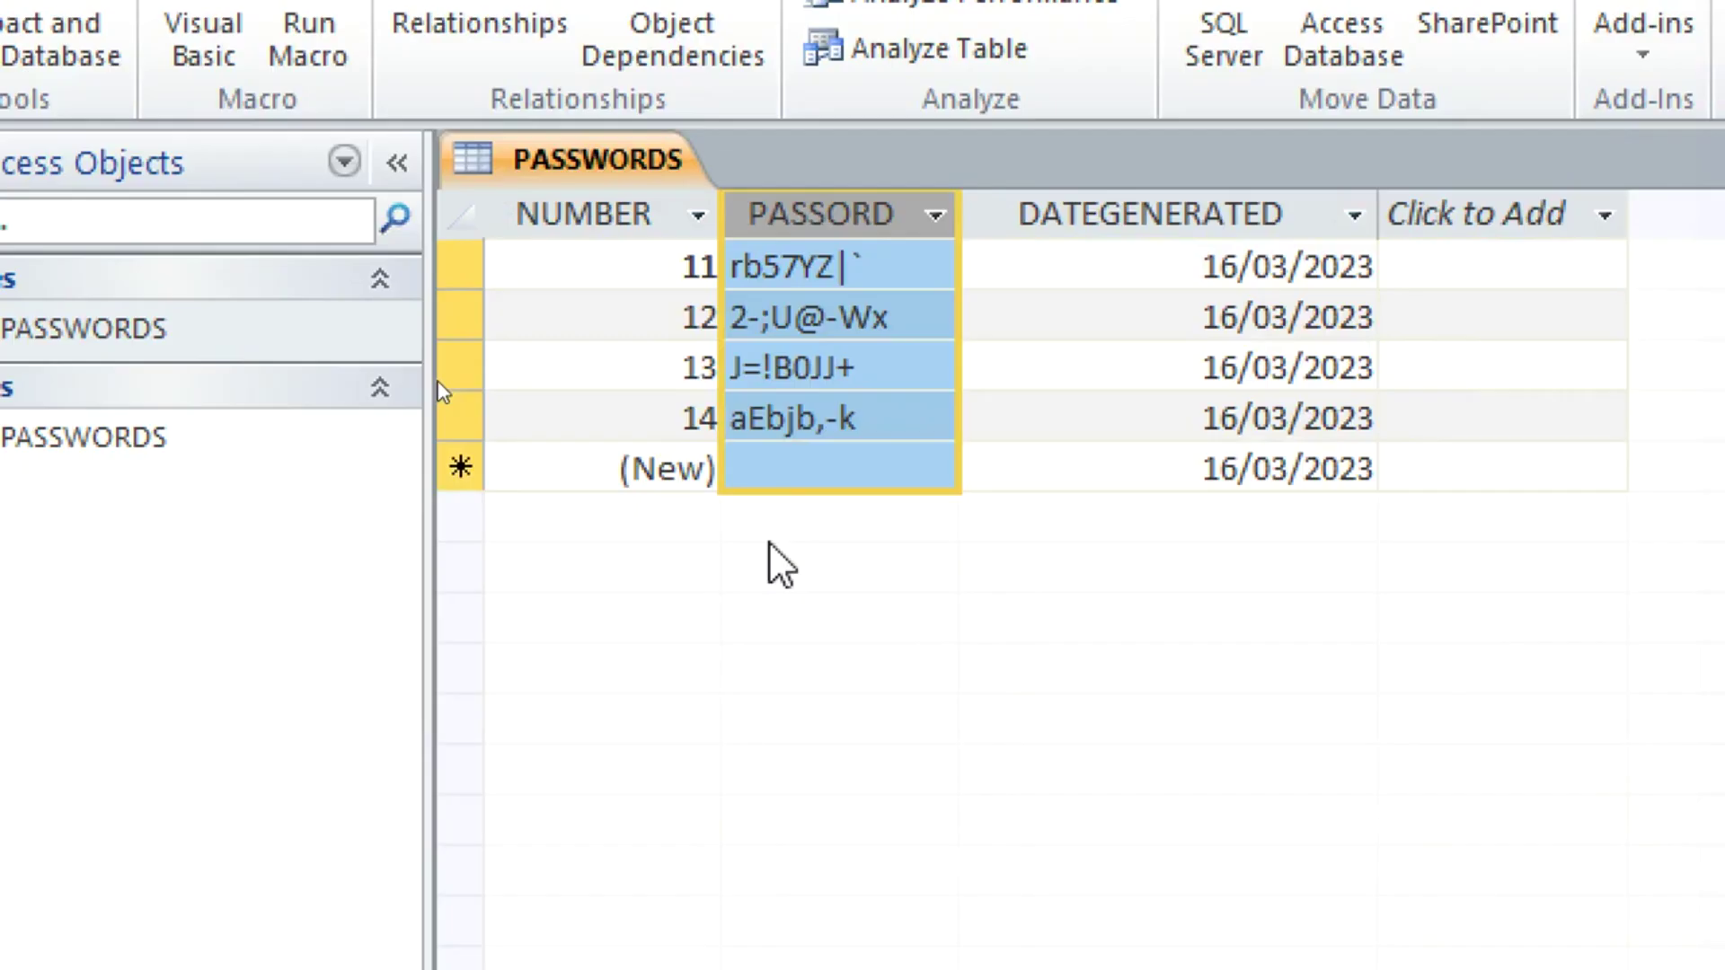
pyautogui.rightClick(531, 171)
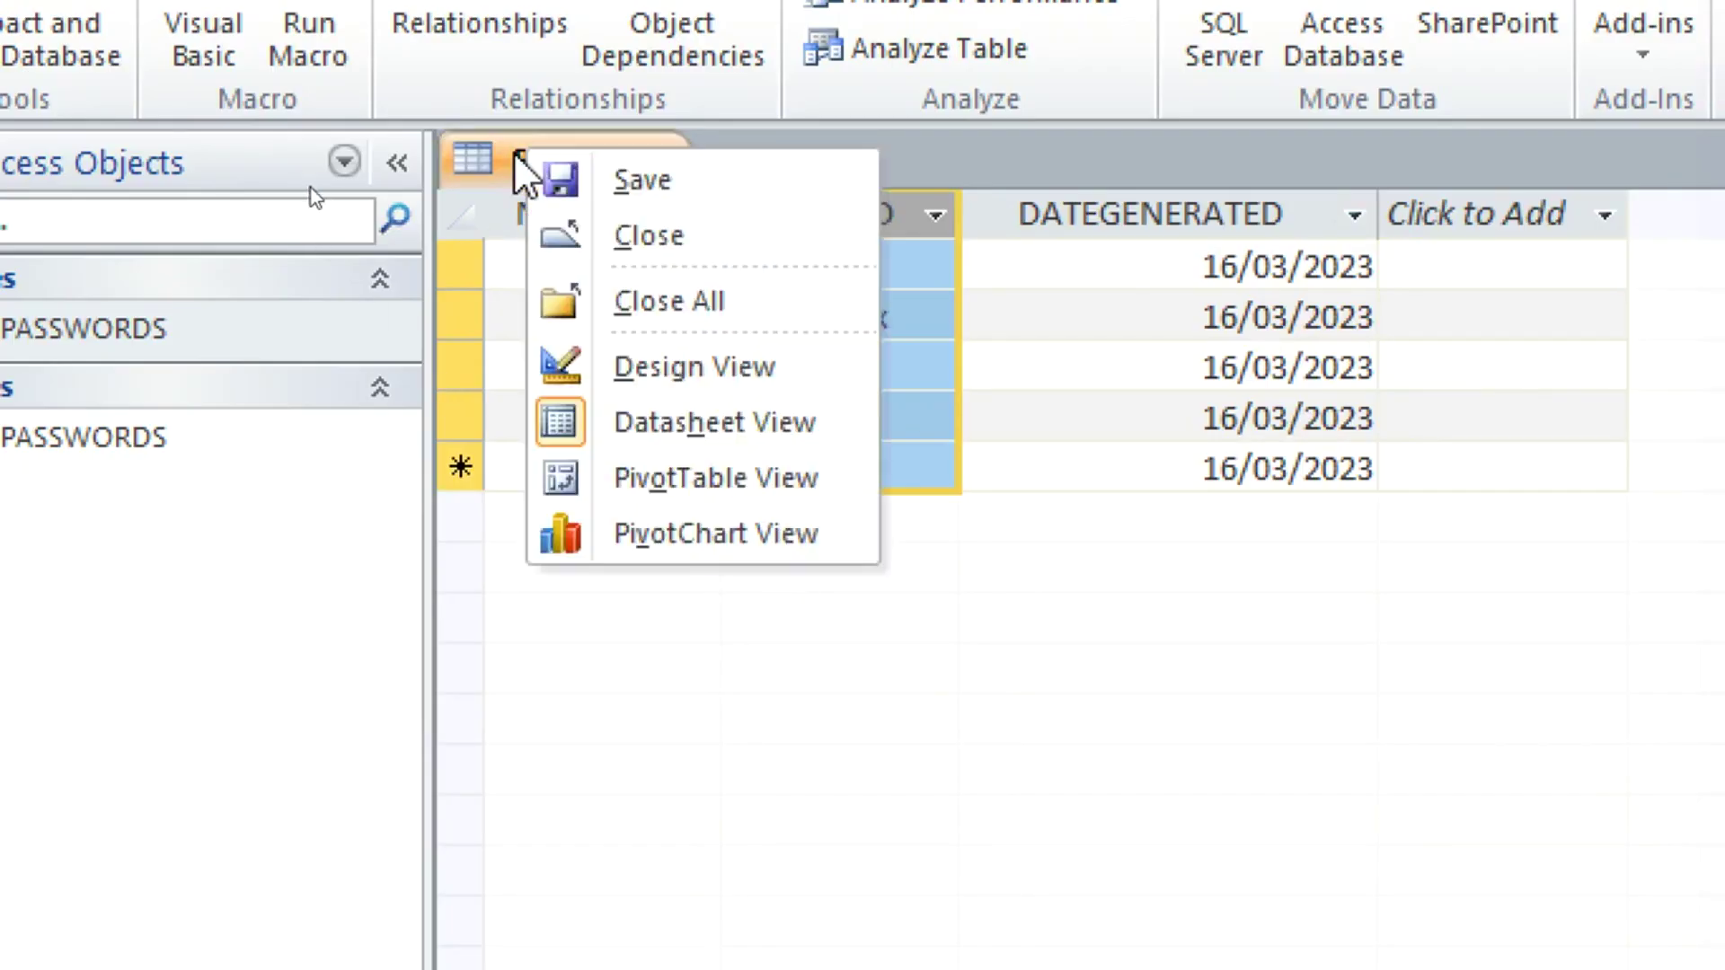
pyautogui.click(583, 230)
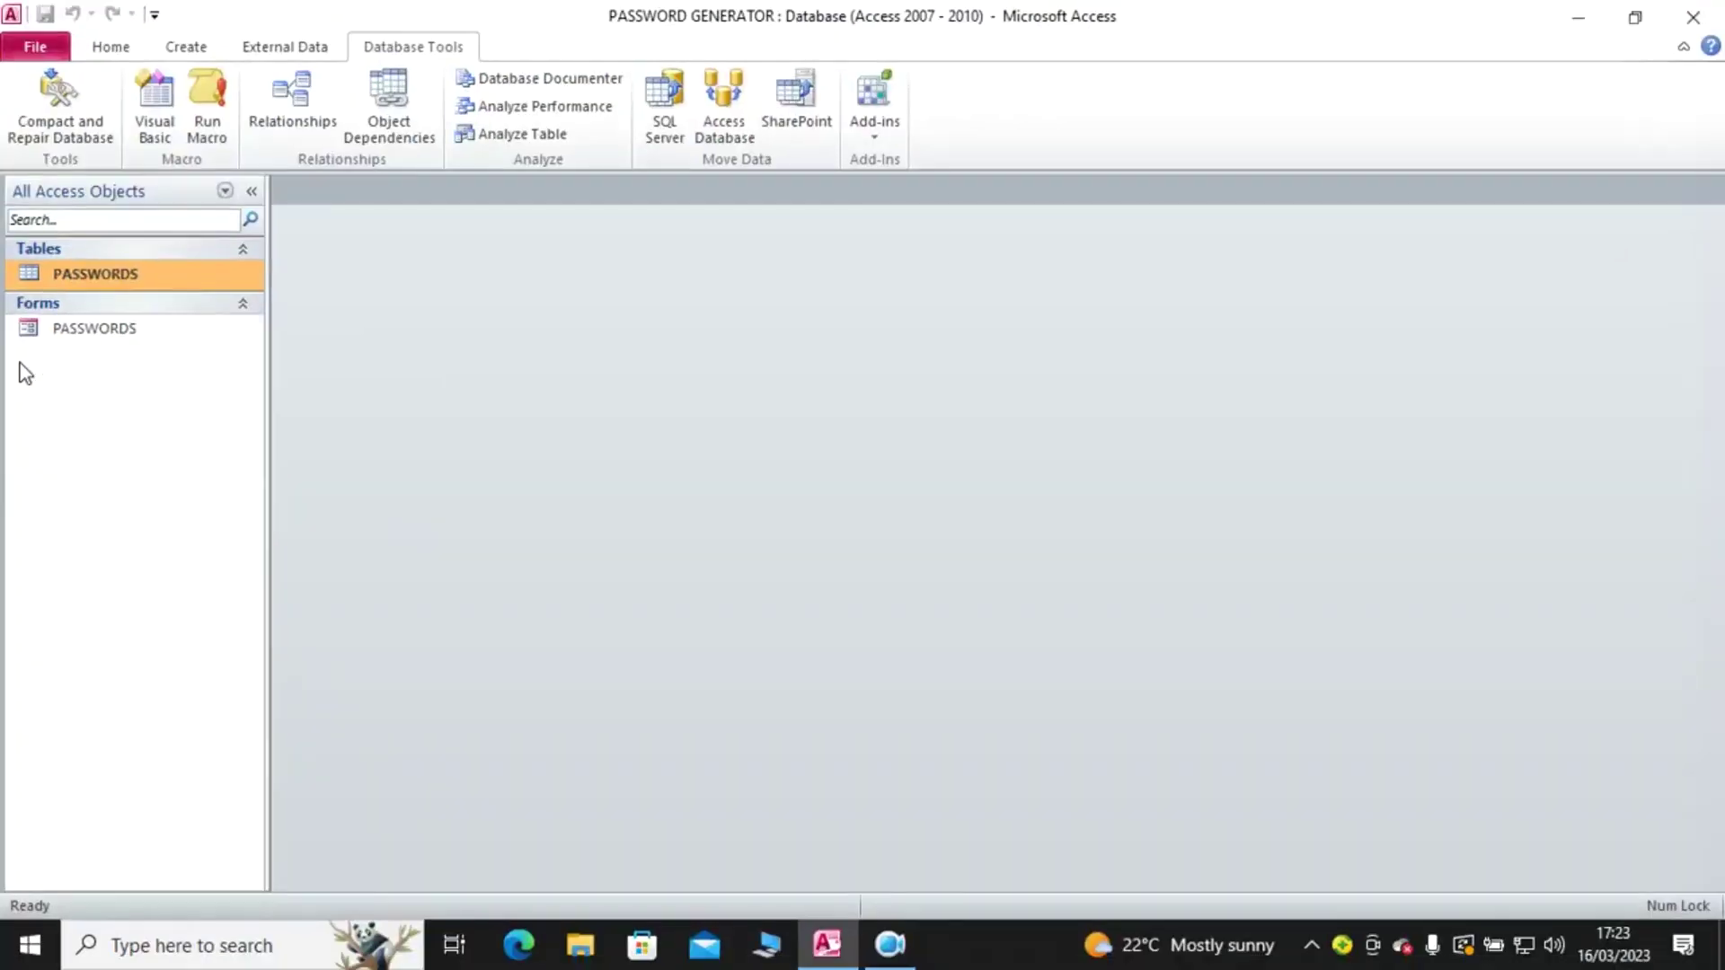
# - Exit Access and create a new blank Microsoft Access Database file on the desktop
pyautogui.click(1693, 17)
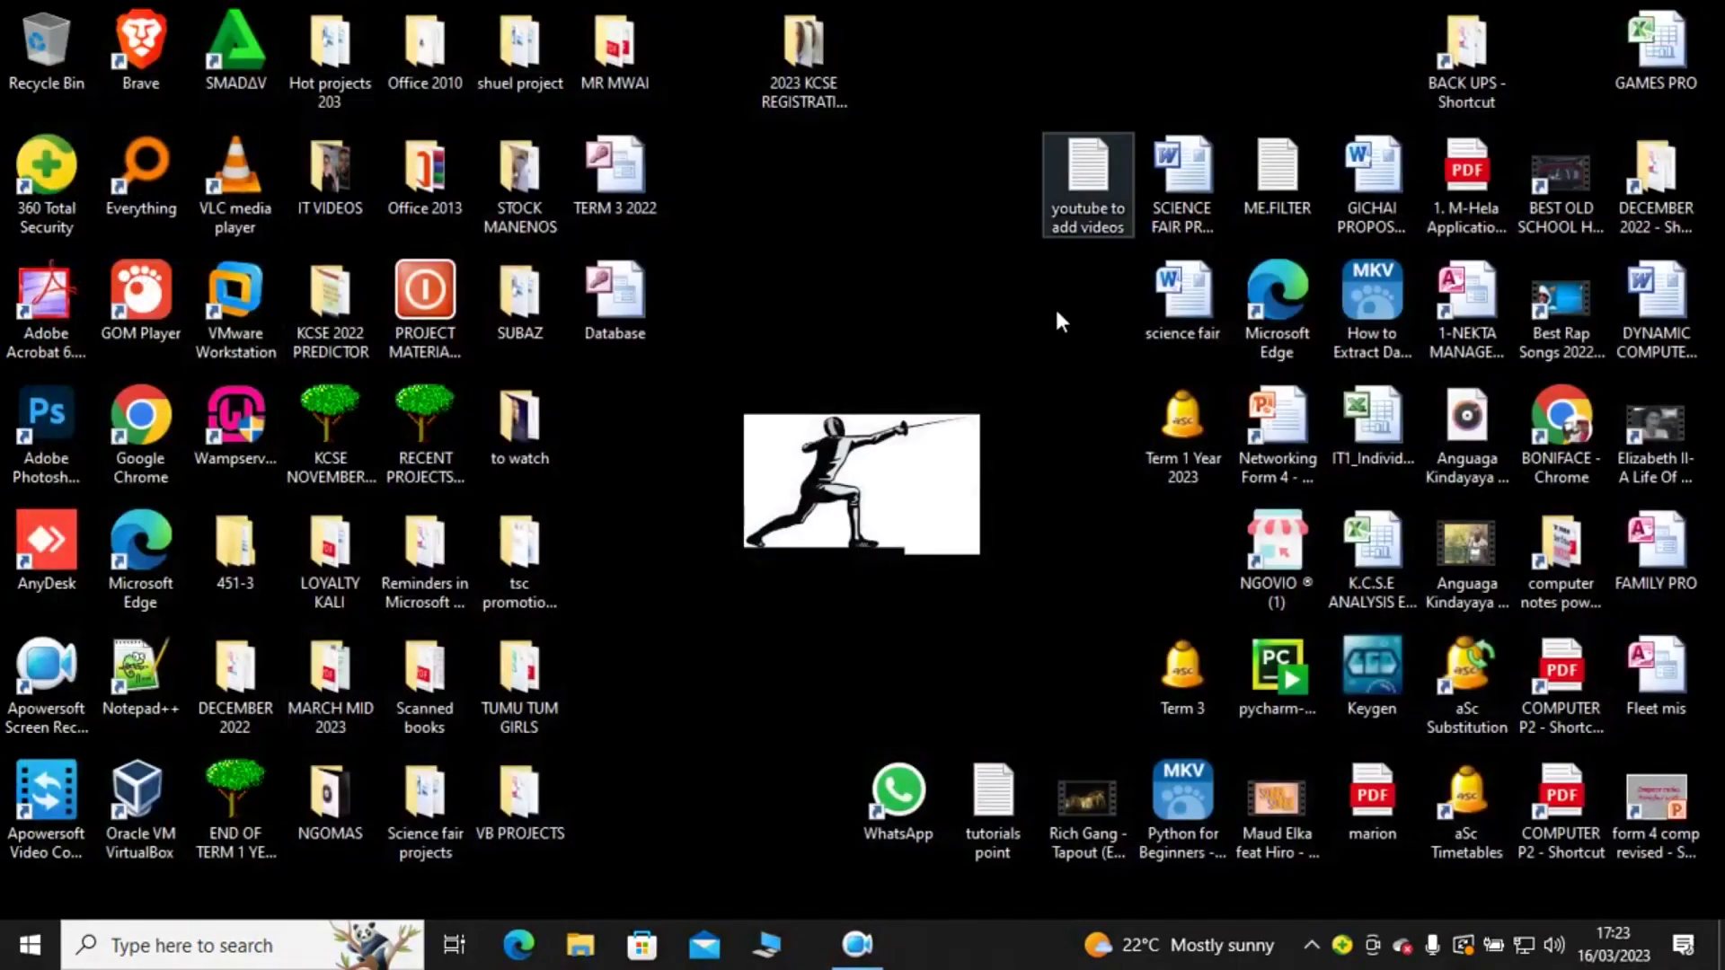
pyautogui.rightClick(850, 424)
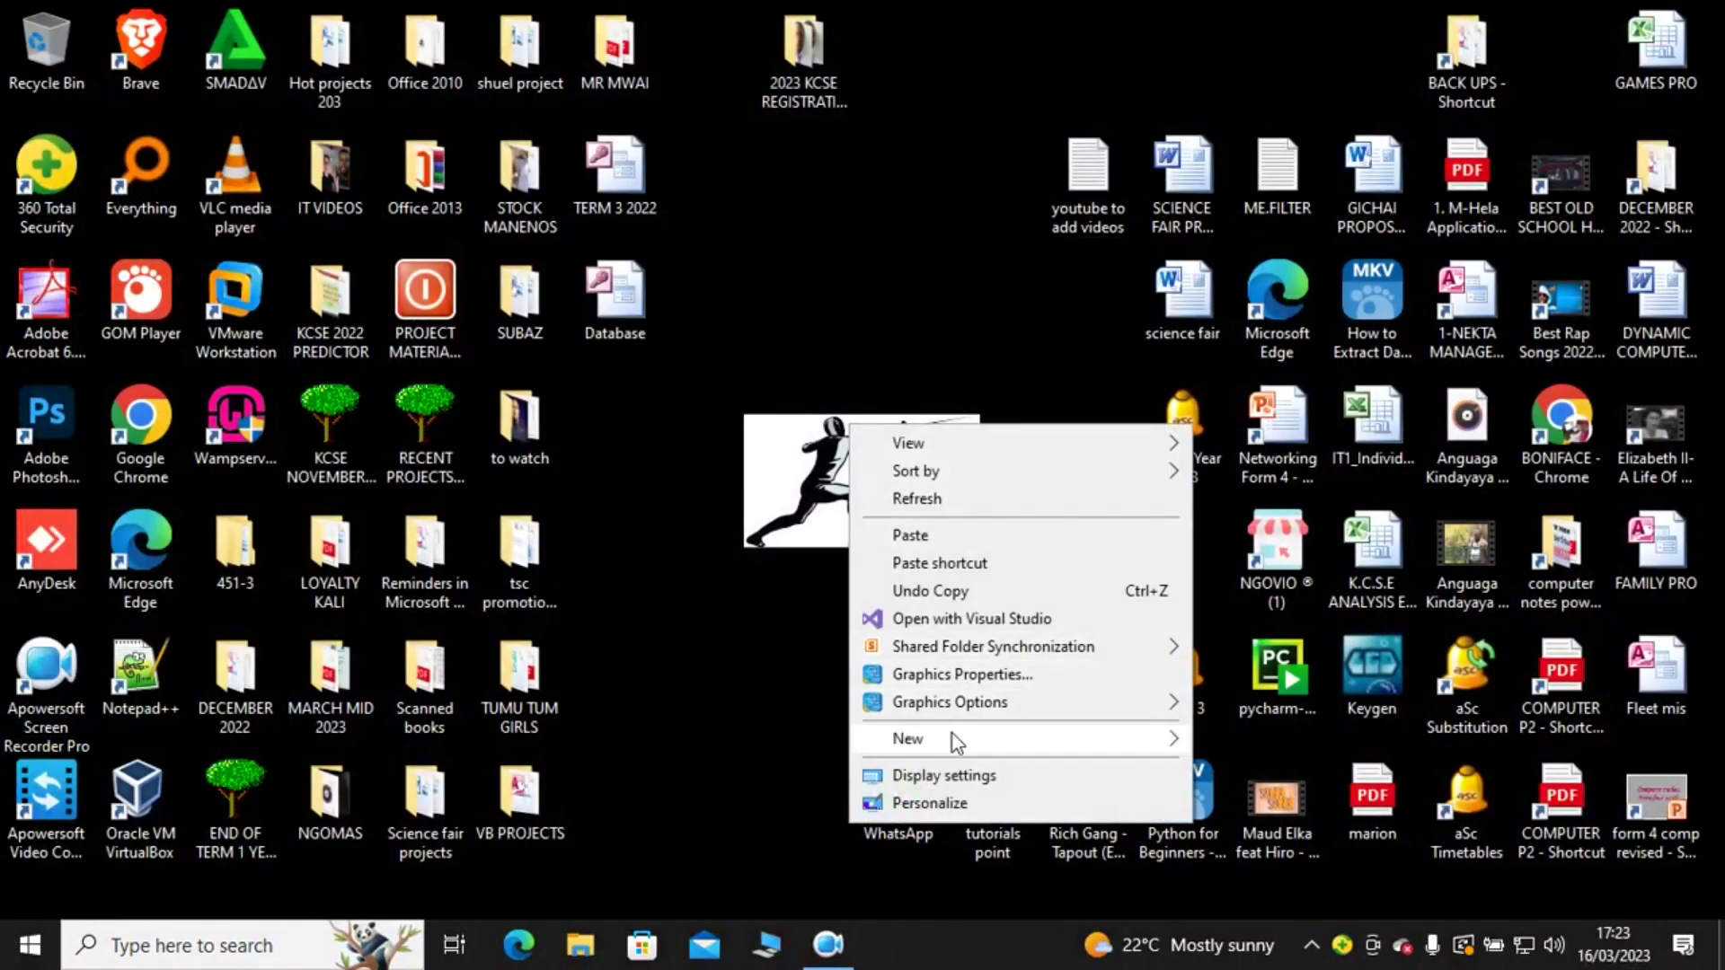
pyautogui.moveTo(952, 736)
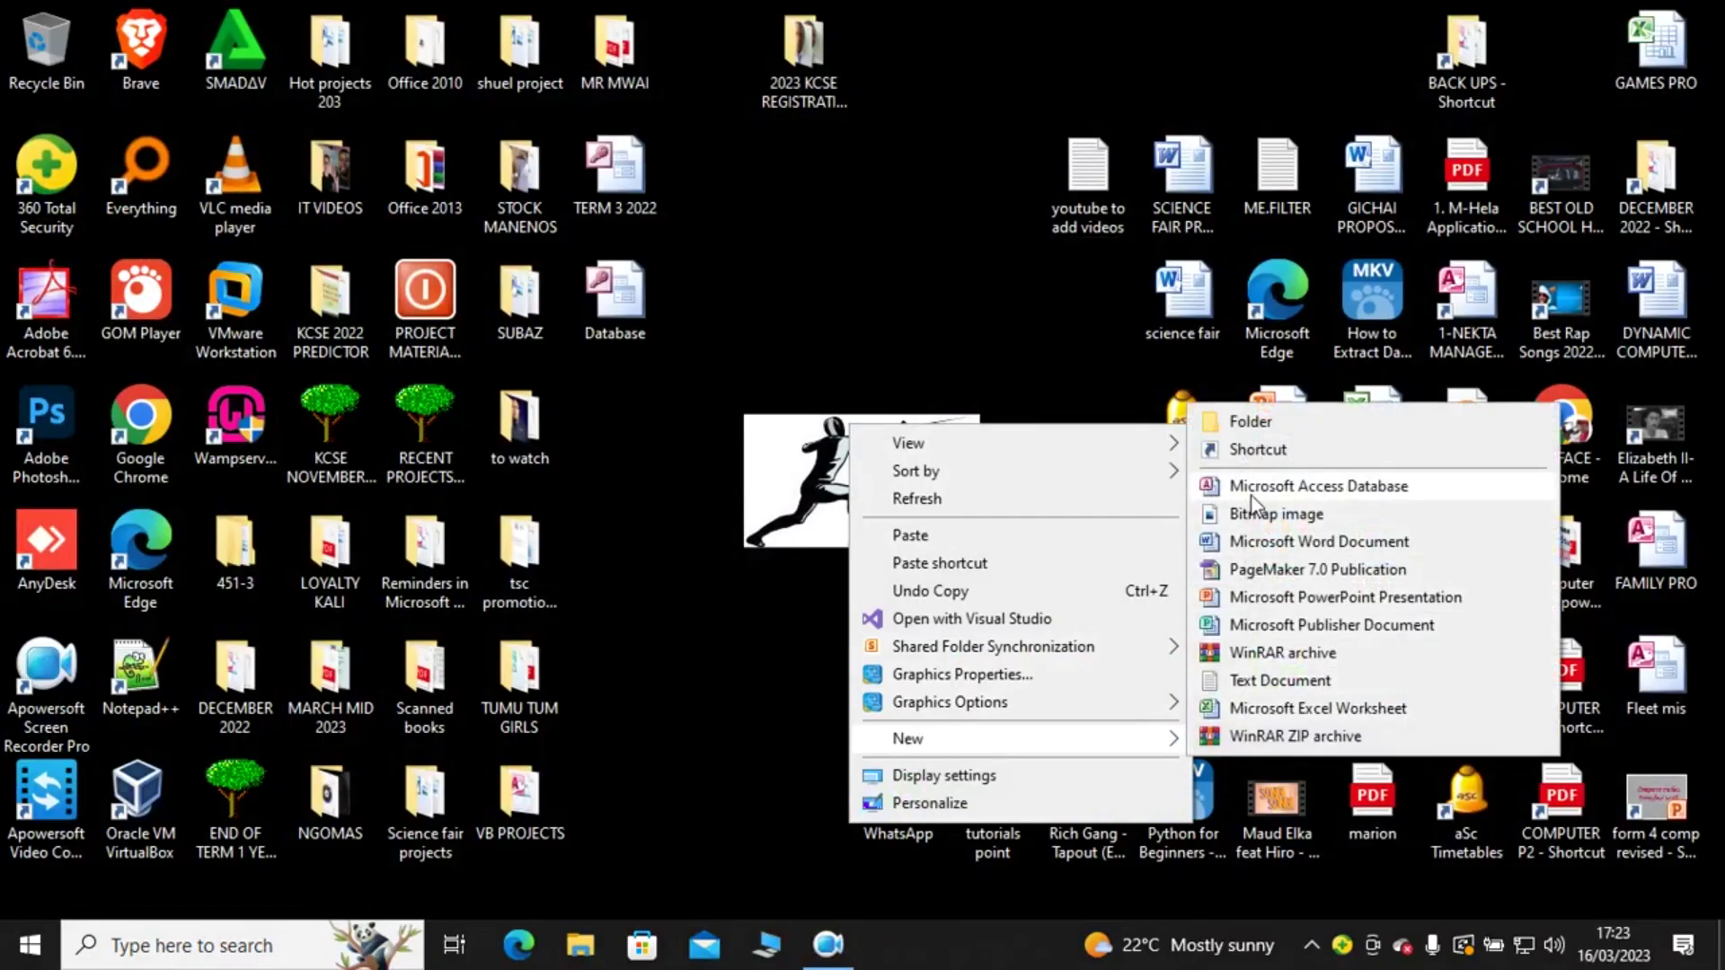
pyautogui.click(1276, 486)
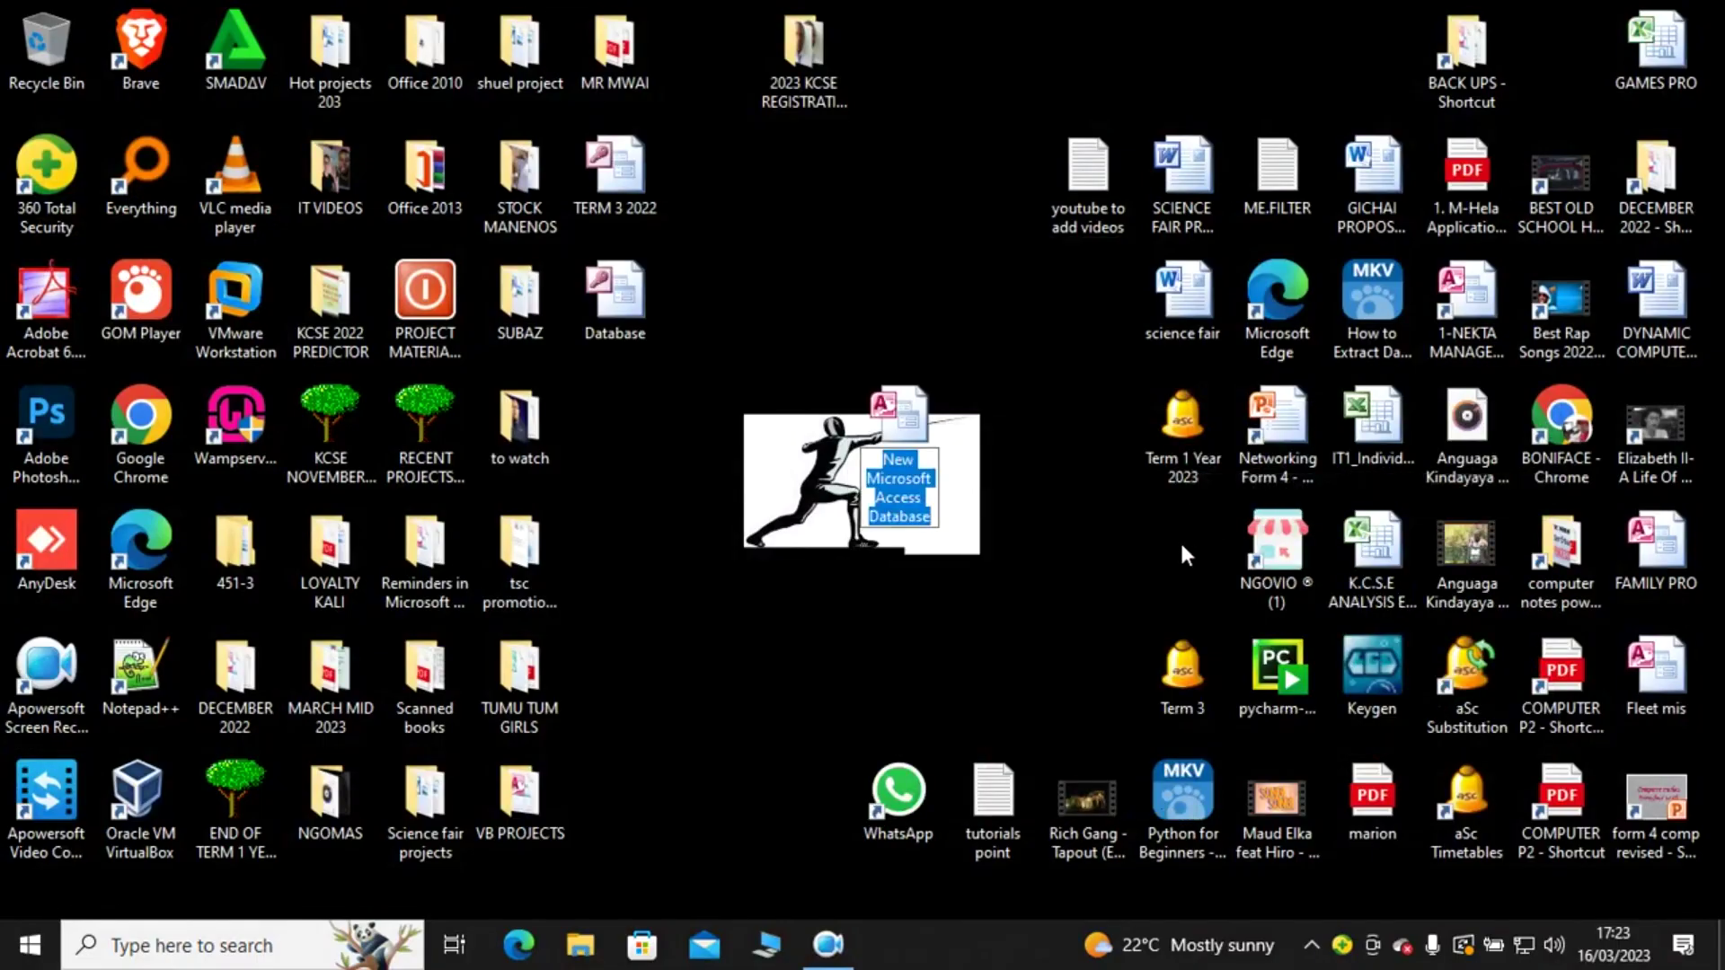
# - Name the new database file 'Automatic password generator'
pyautogui.write('Acad')
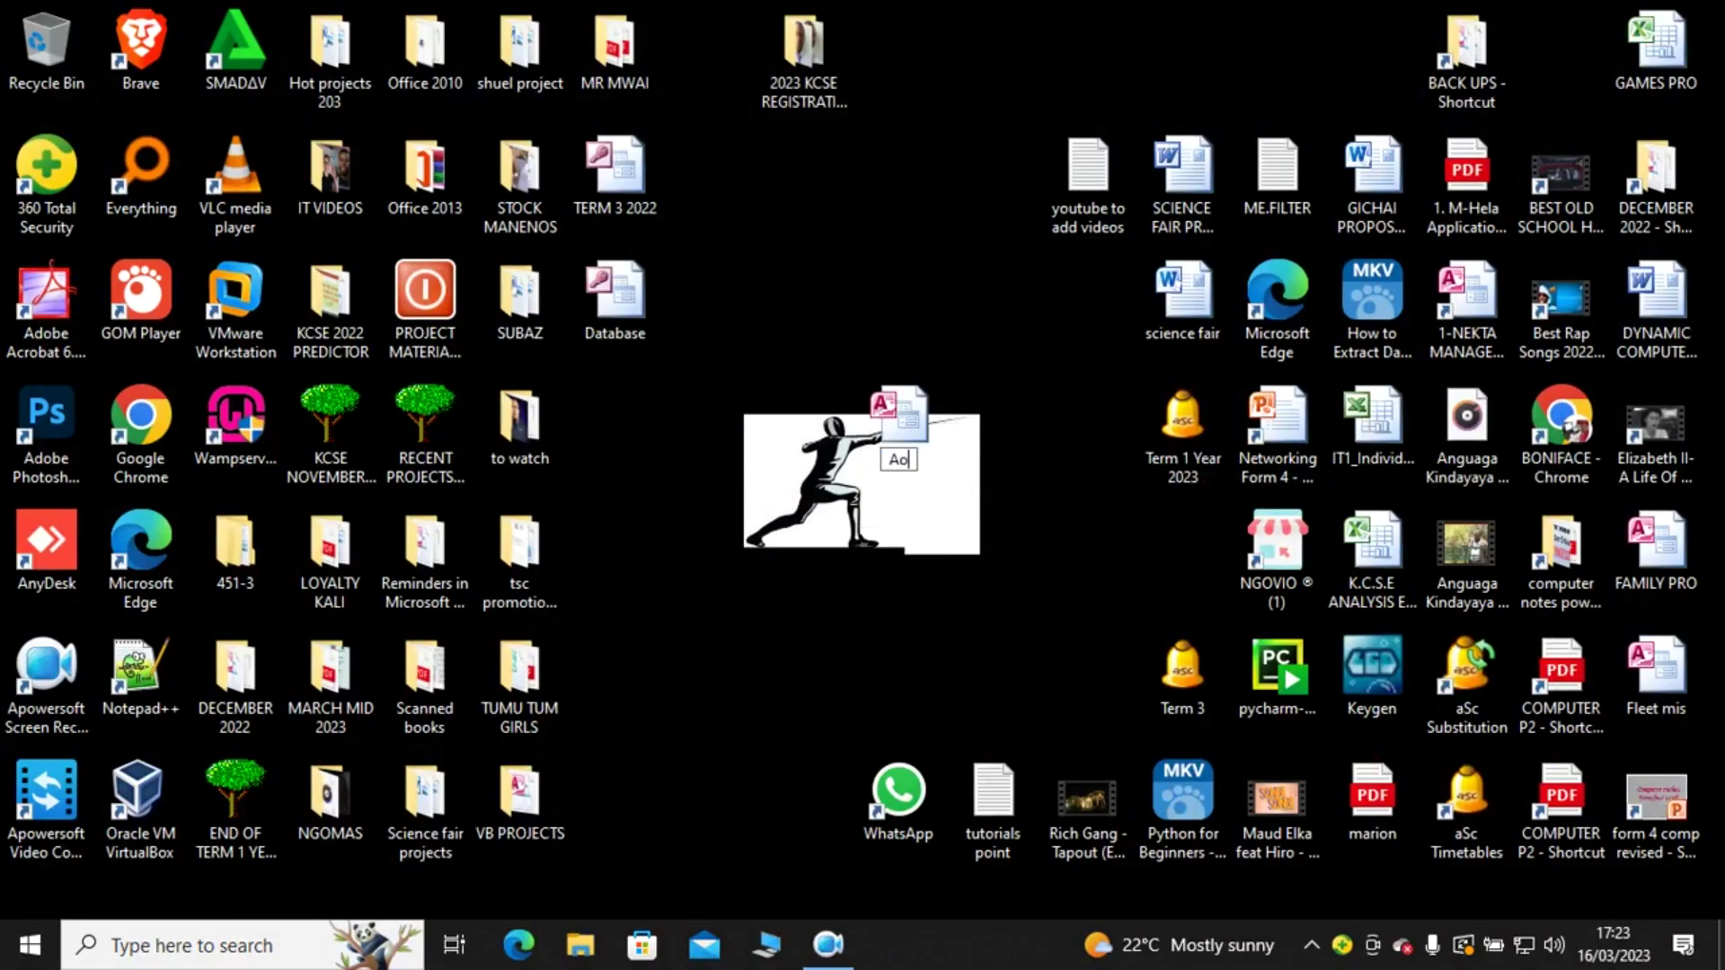
pyautogui.press('BackSpace')
pyautogui.press('BackSpace')
pyautogui.press('BackSpace')
pyautogui.write('utomatic pass')
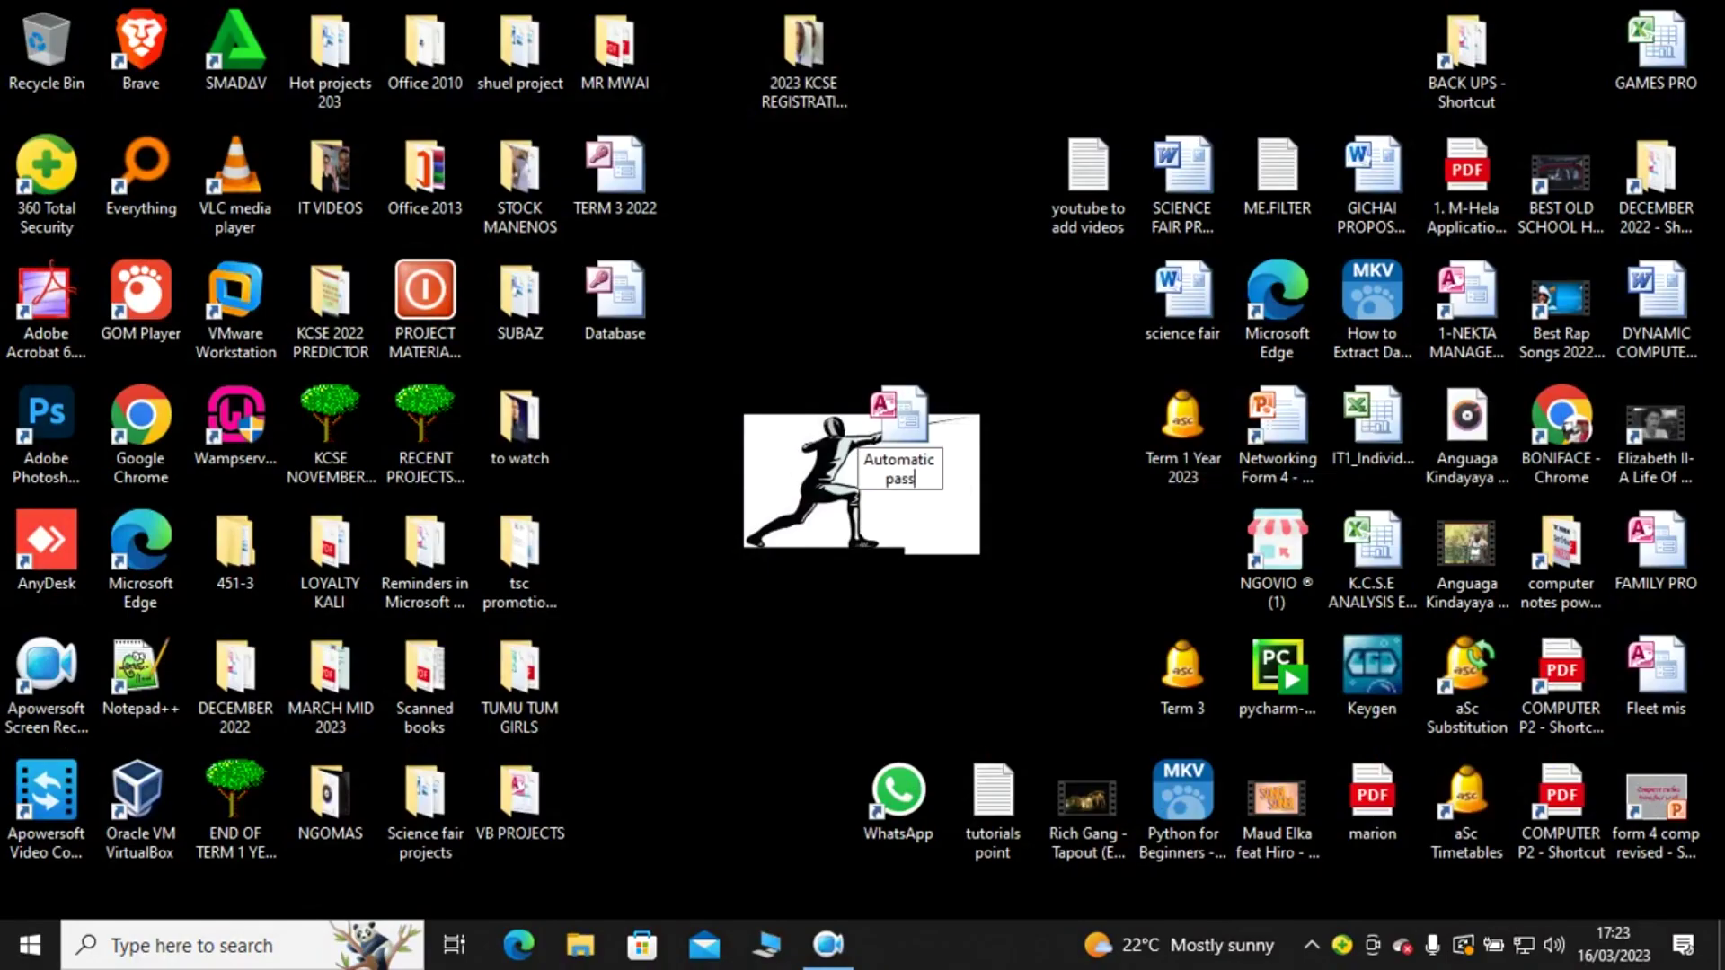
pyautogui.write('word gene')
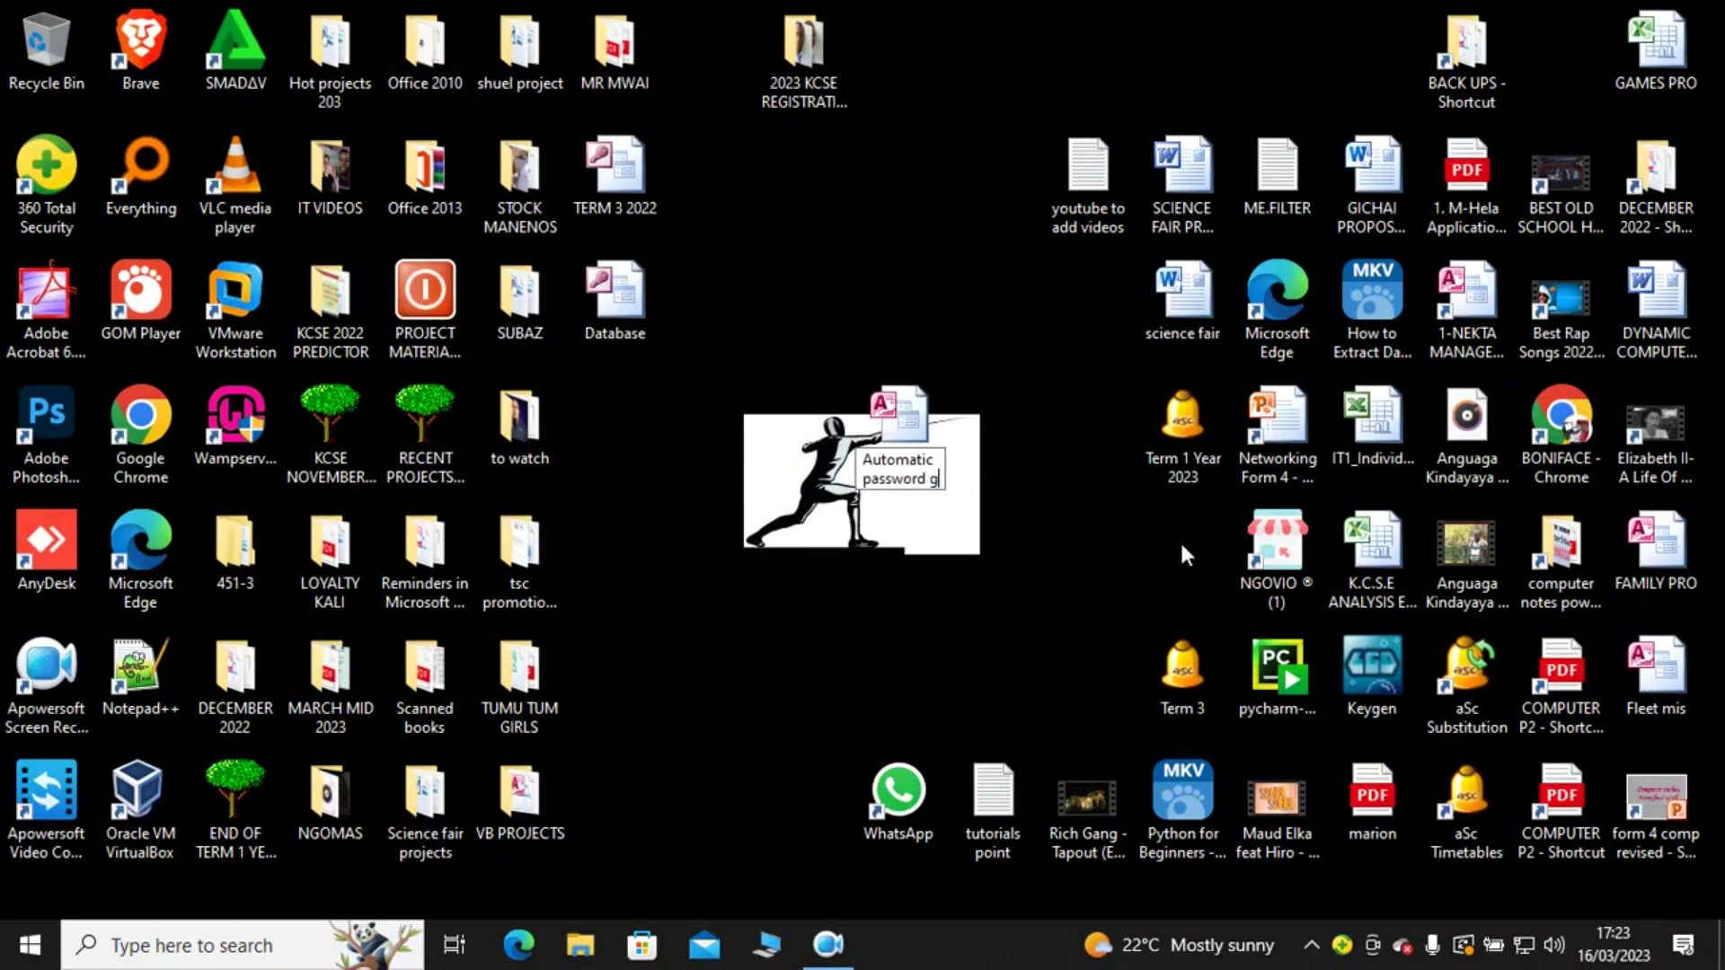
pyautogui.press('BackSpace')
pyautogui.press('BackSpace')
pyautogui.press('BackSpace')
pyautogui.write('enerator')
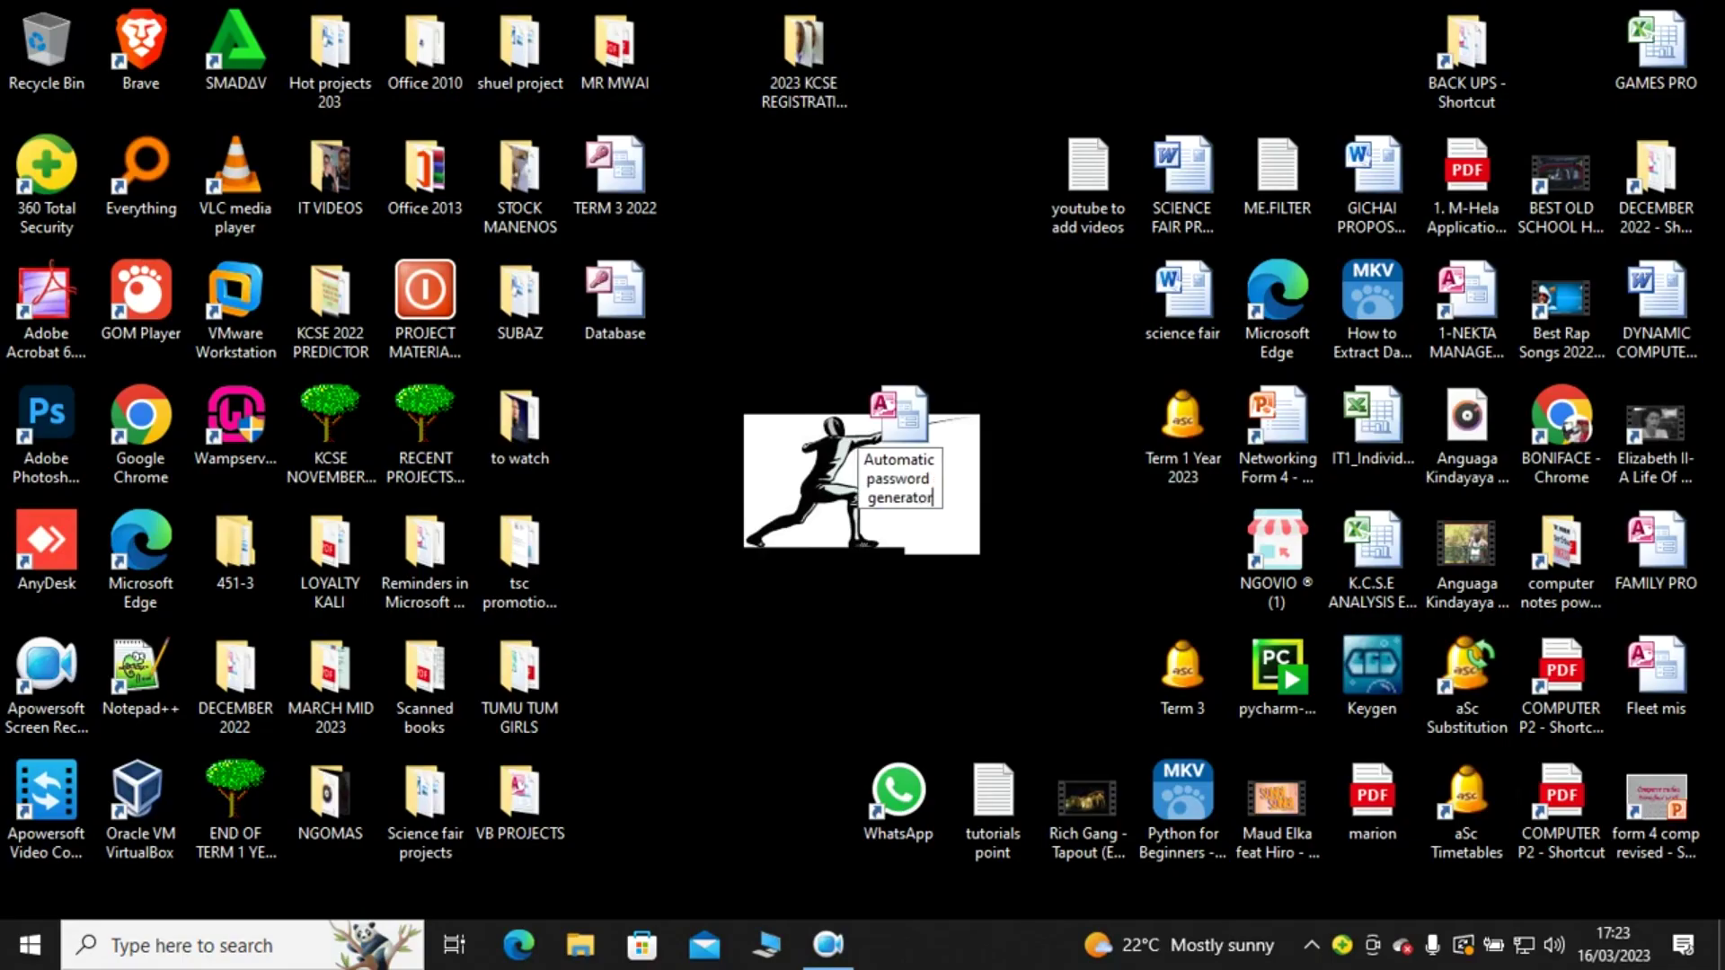
pyautogui.press('Return')
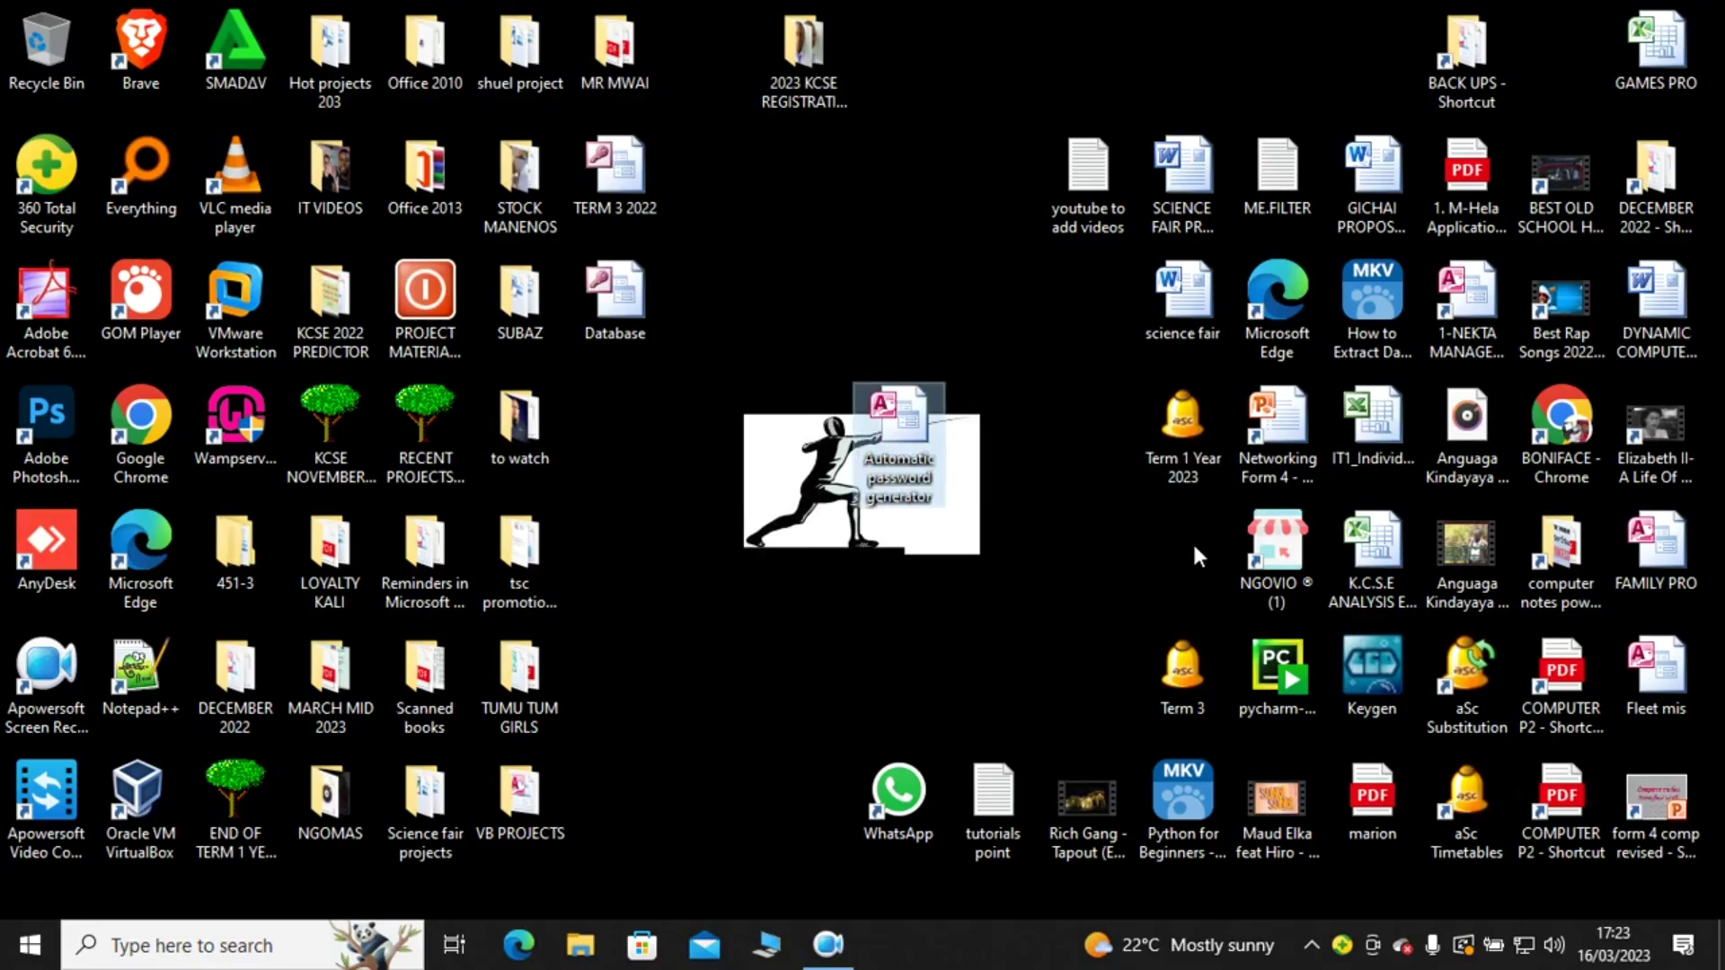
# - Open the Automatic password generator database and design a new table with Sno as AutoNumber primary key
pyautogui.doubleClick(889, 436)
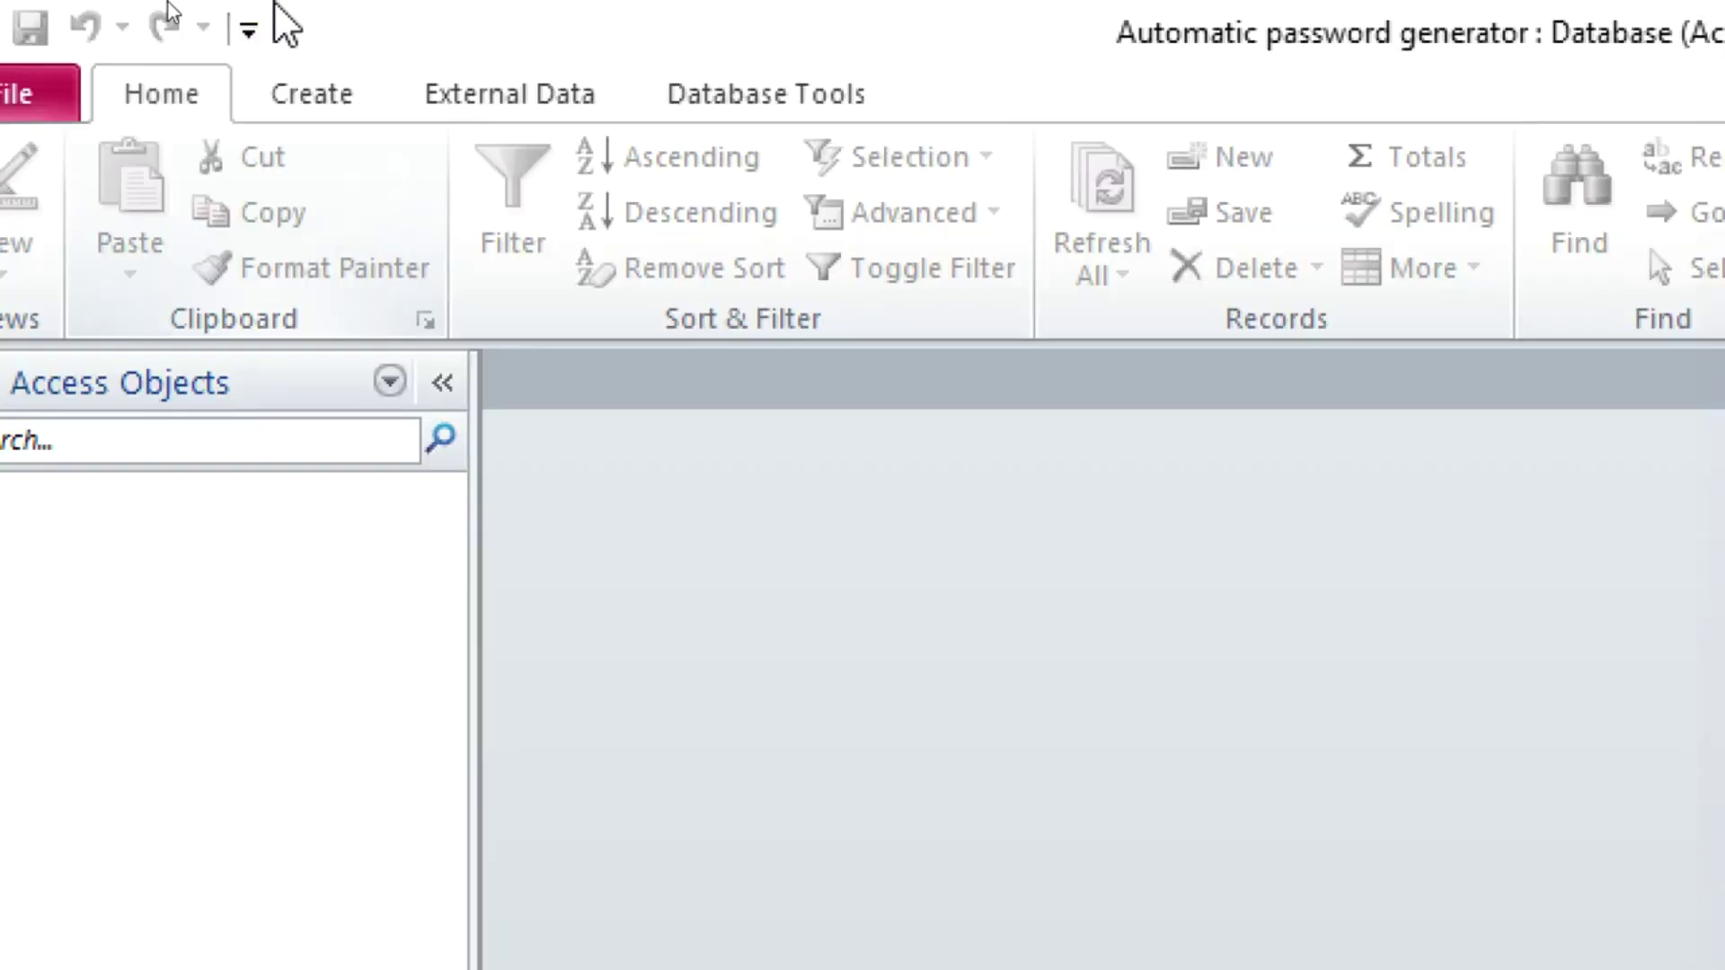
pyautogui.click(325, 106)
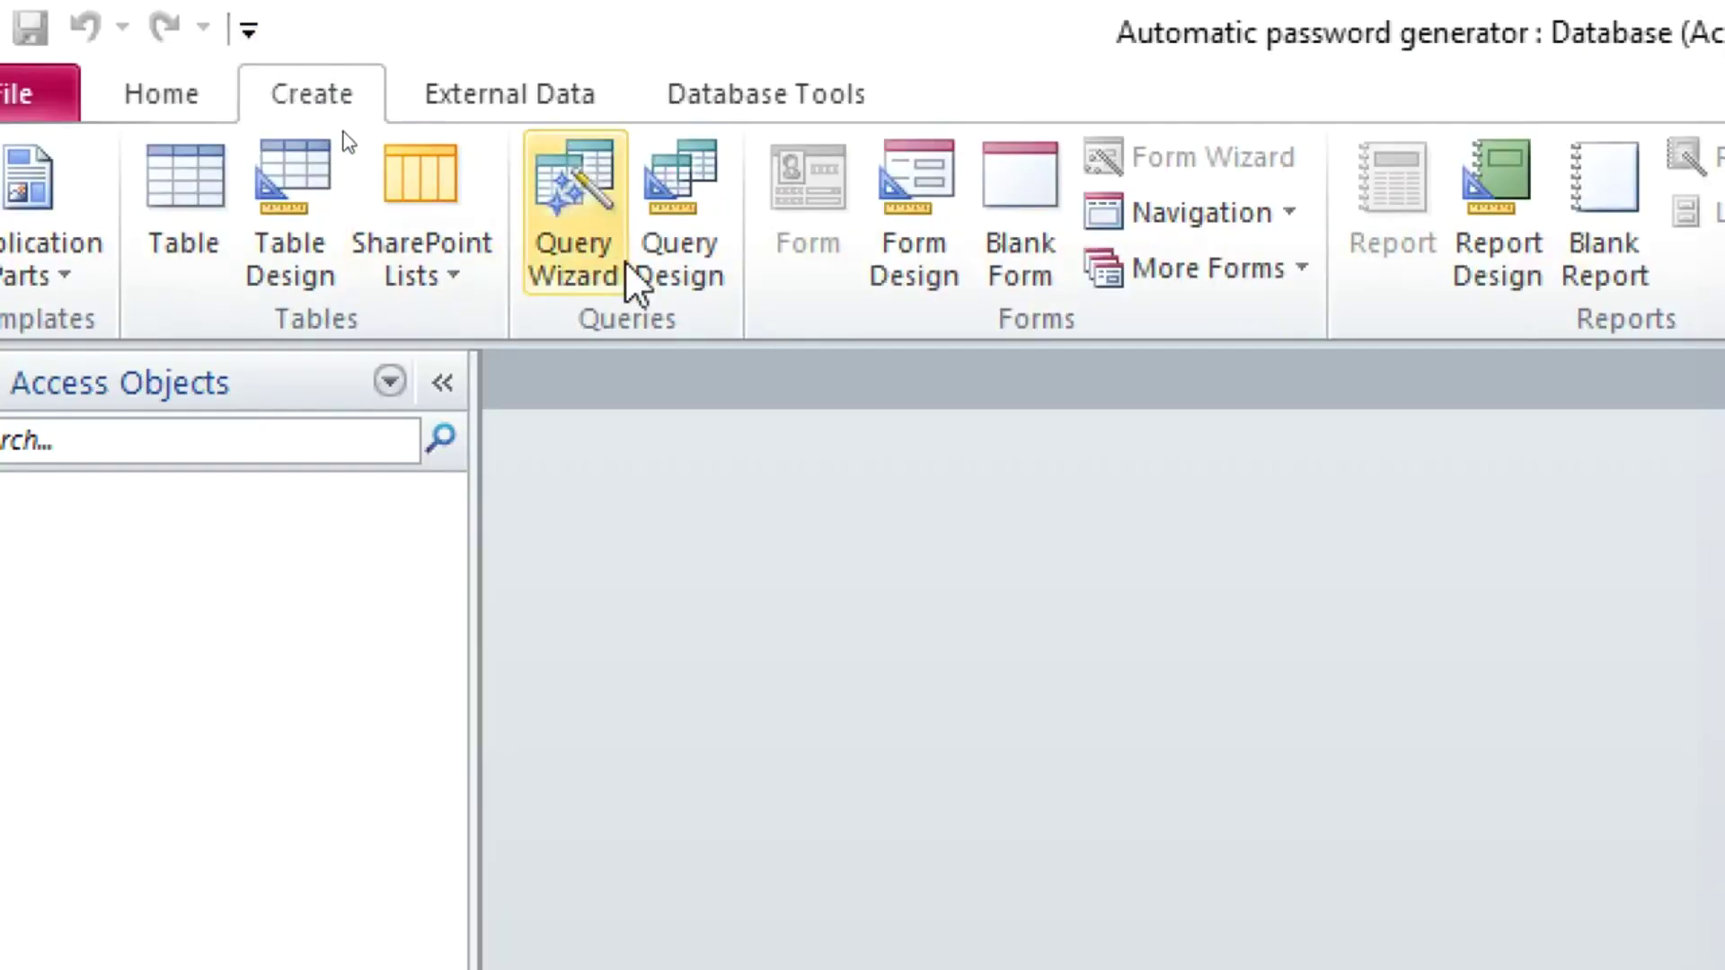
pyautogui.click(308, 269)
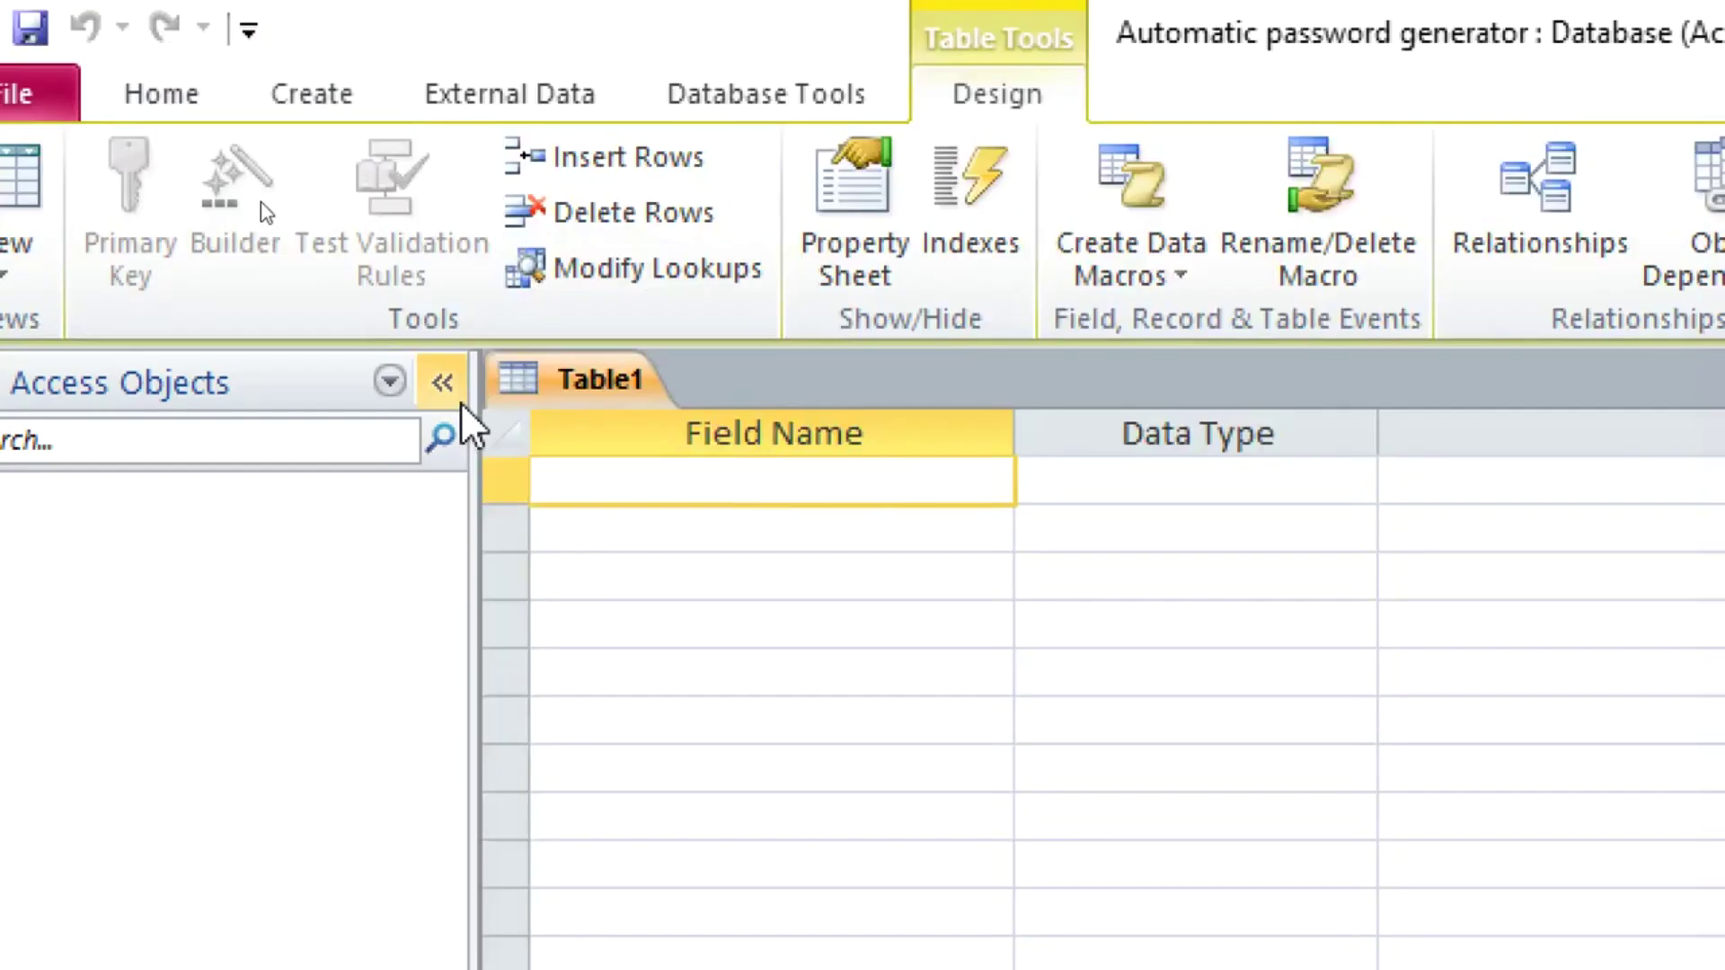
pyautogui.write('Ssn')
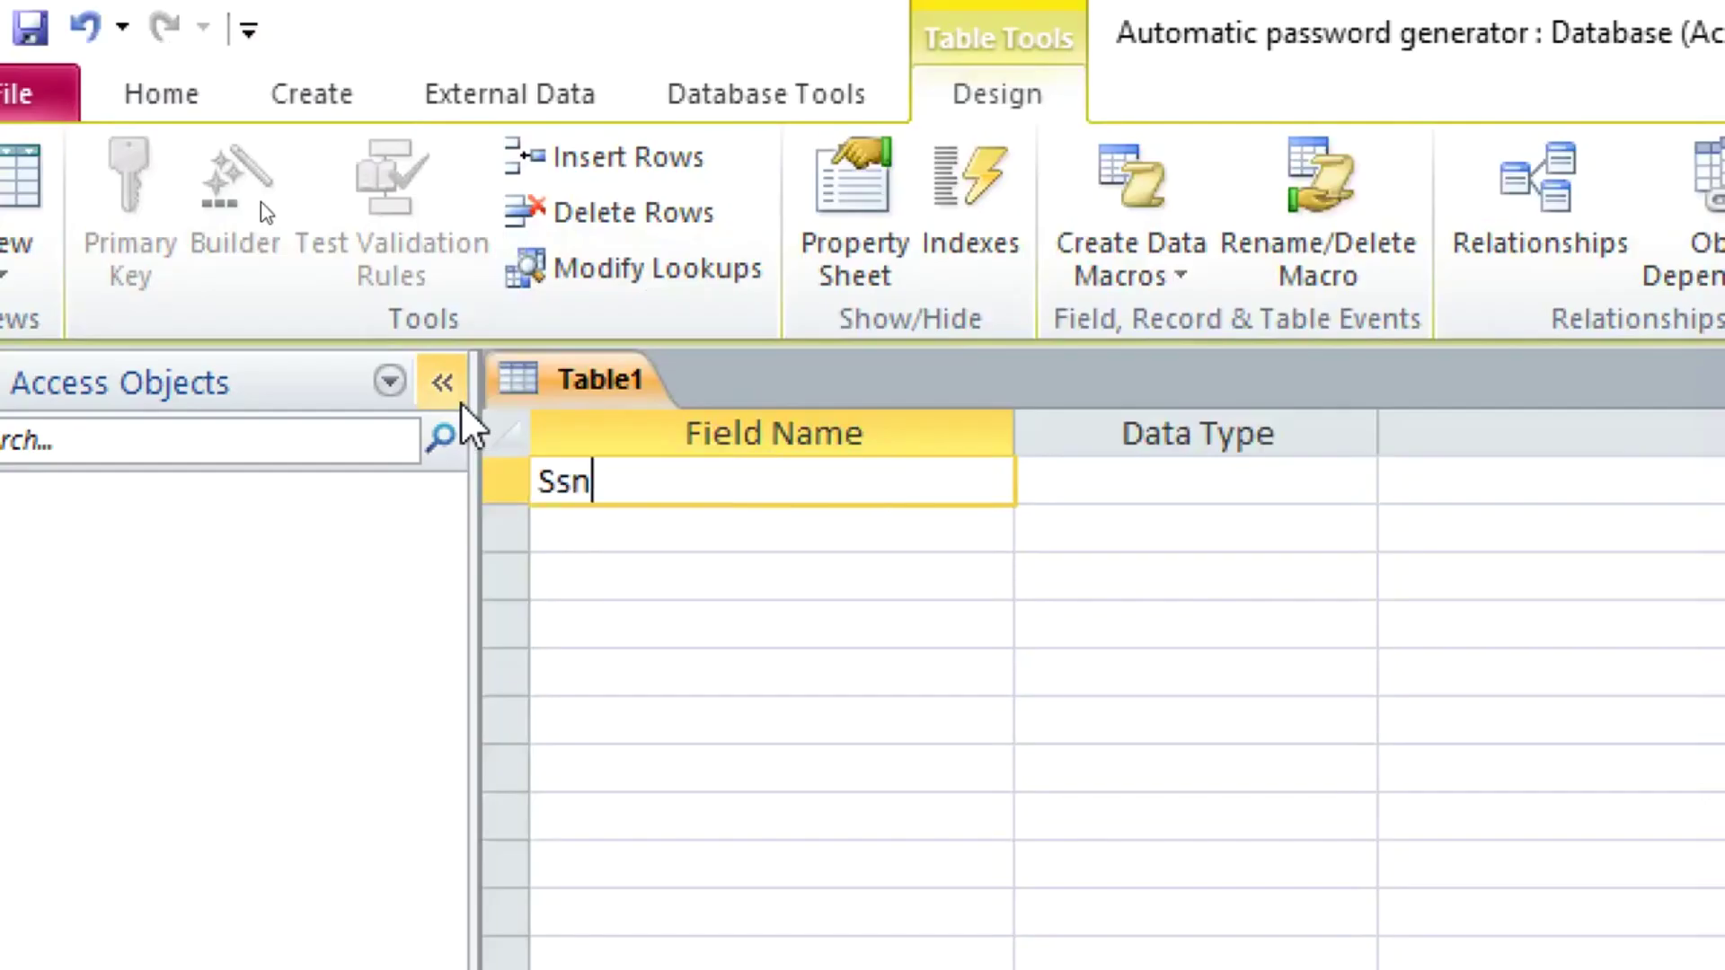
pyautogui.press('BackSpace')
pyautogui.press('BackSpace')
pyautogui.write('no')
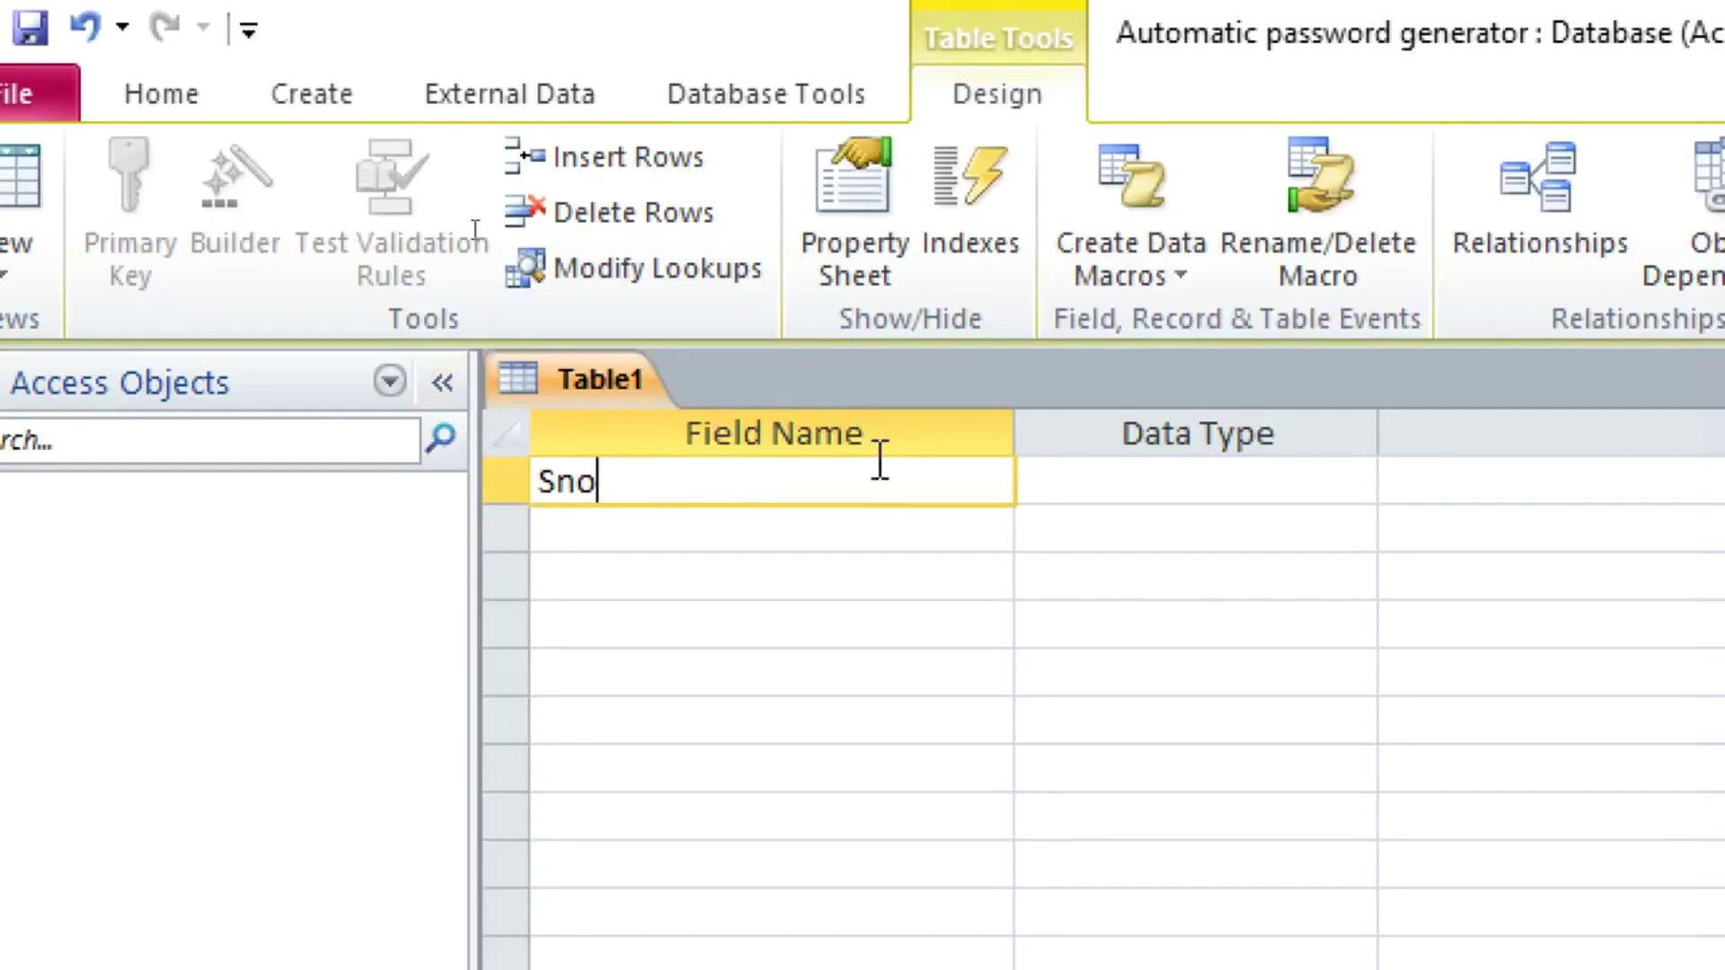
pyautogui.click(1078, 490)
pyautogui.write('autoNumber')
pyautogui.rightClick(1077, 486)
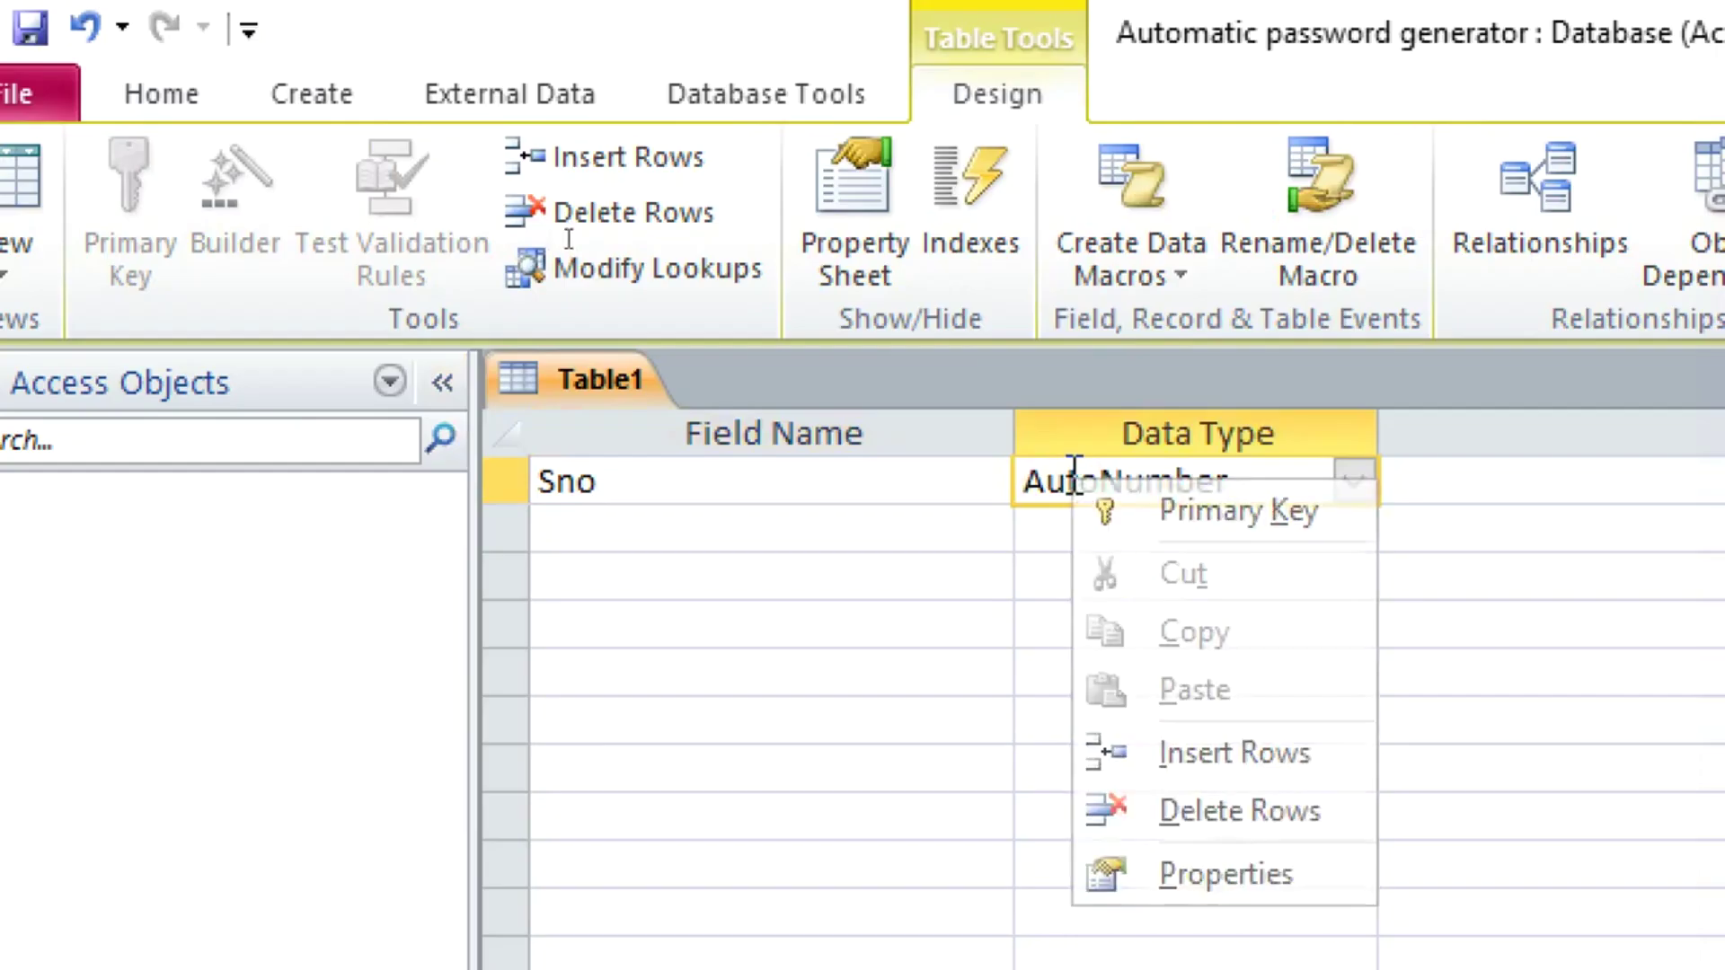
pyautogui.click(1143, 540)
# - Add a second field named Password with the Text data type
pyautogui.click(887, 534)
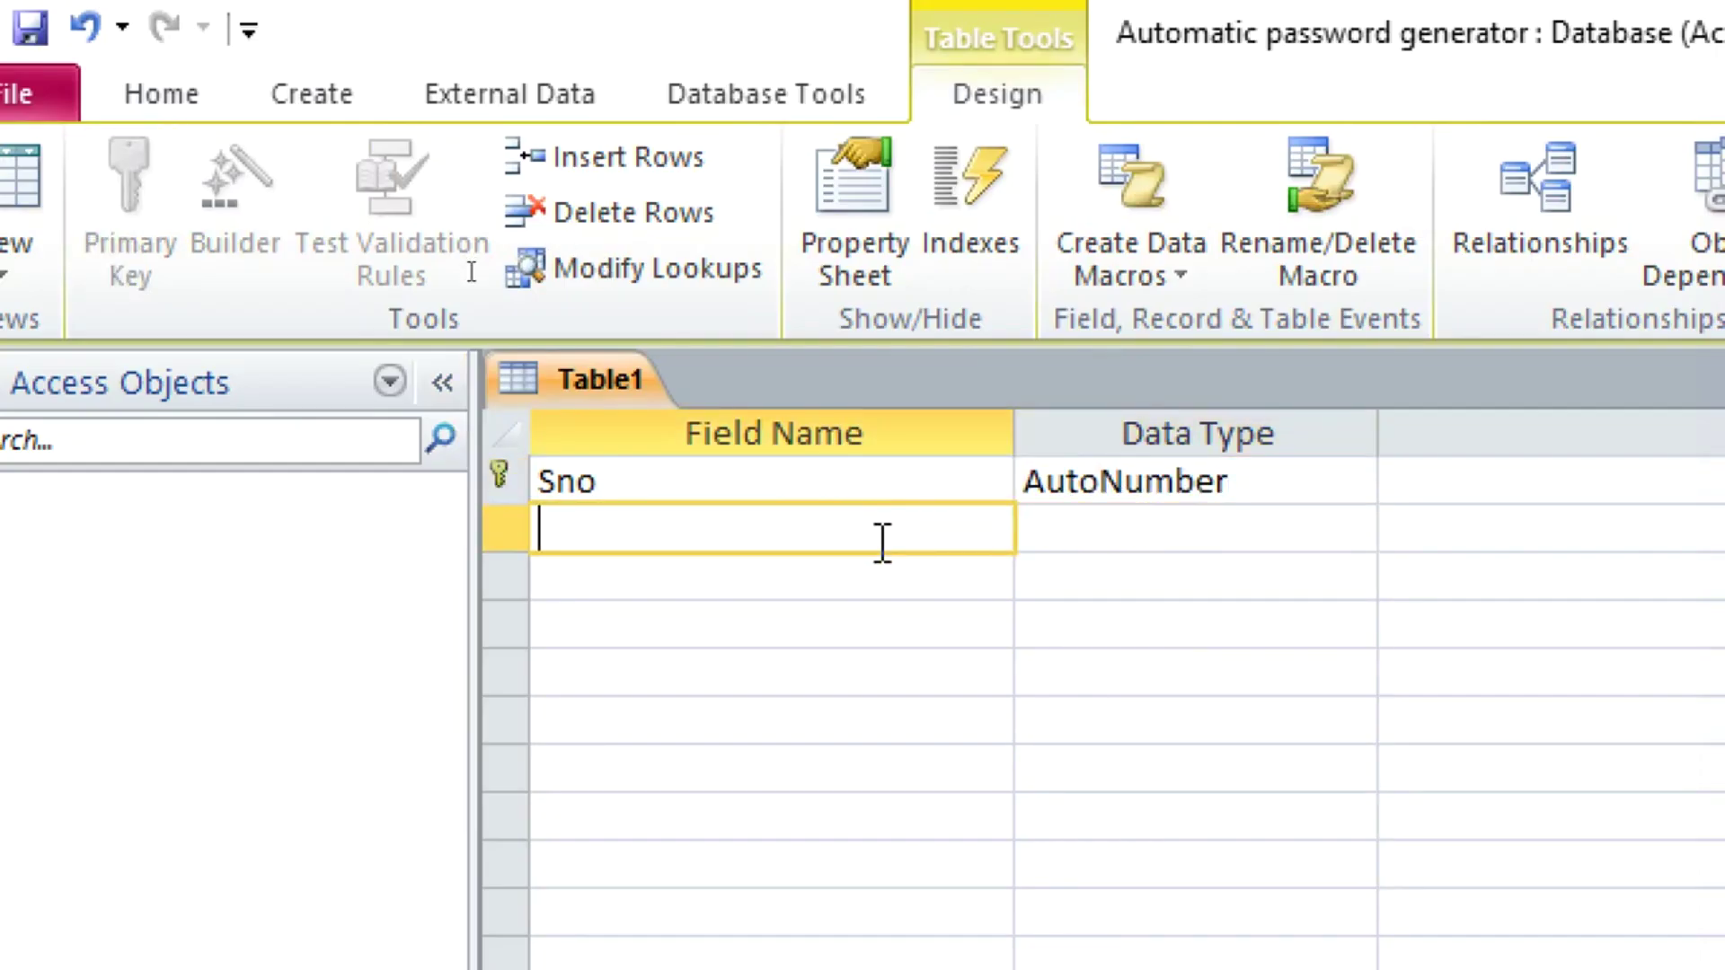
pyautogui.write('Password')
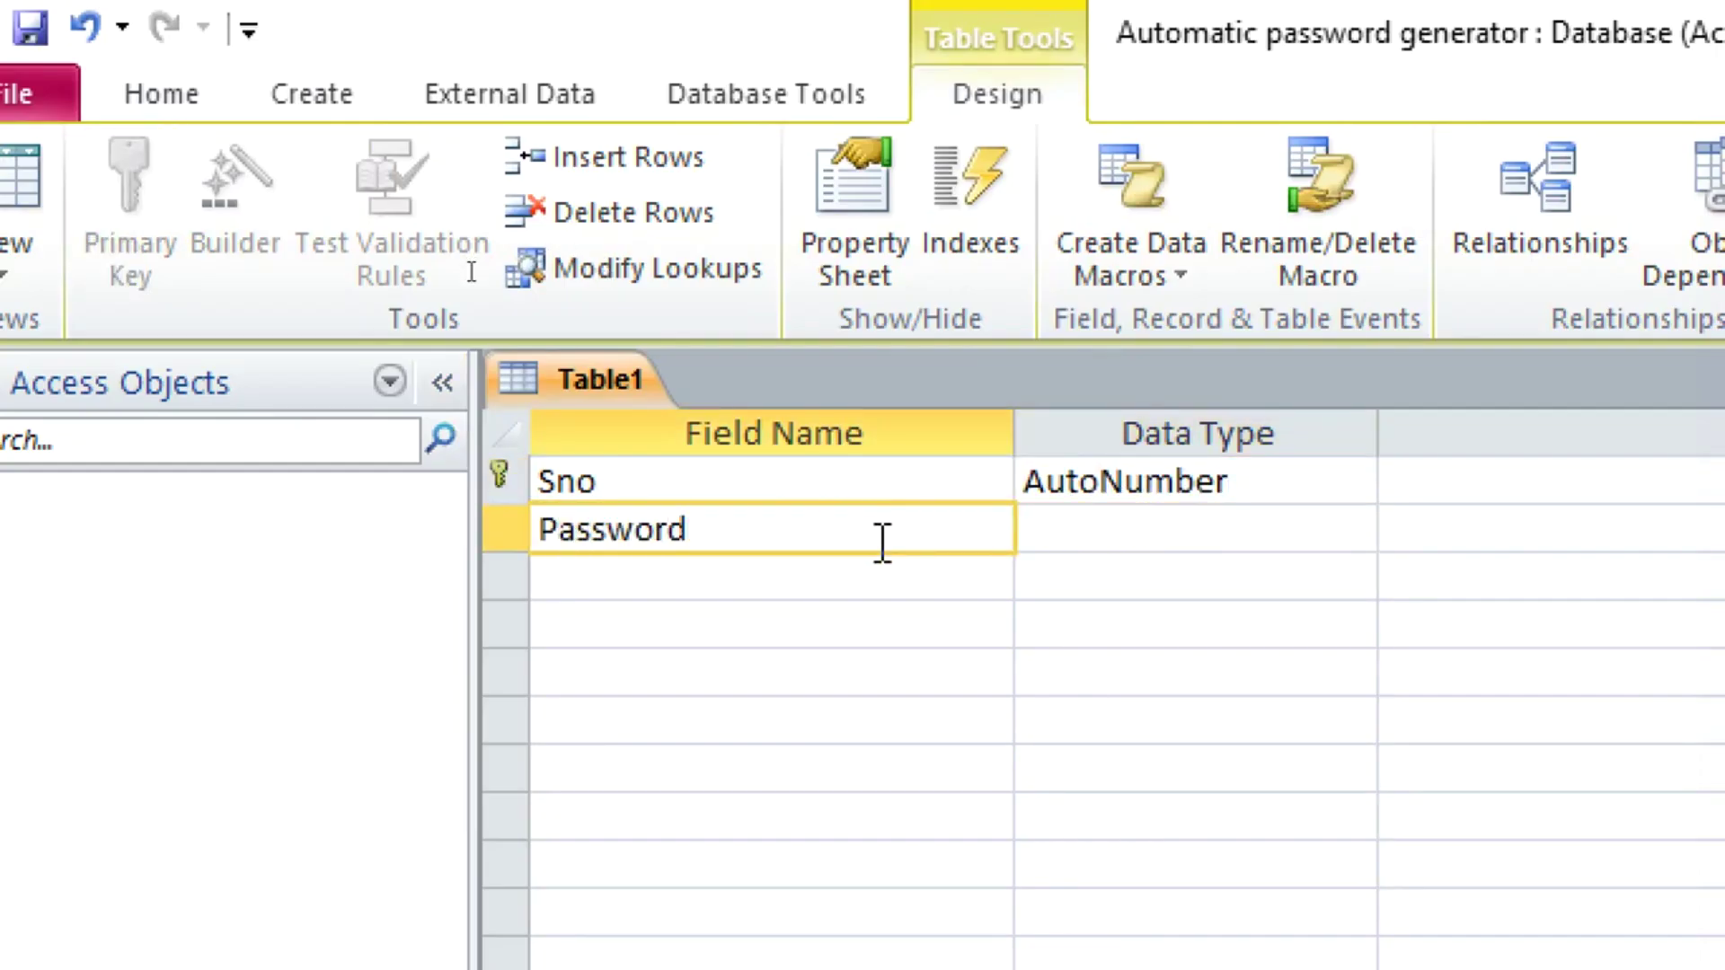
pyautogui.click(1123, 537)
pyautogui.write('text')
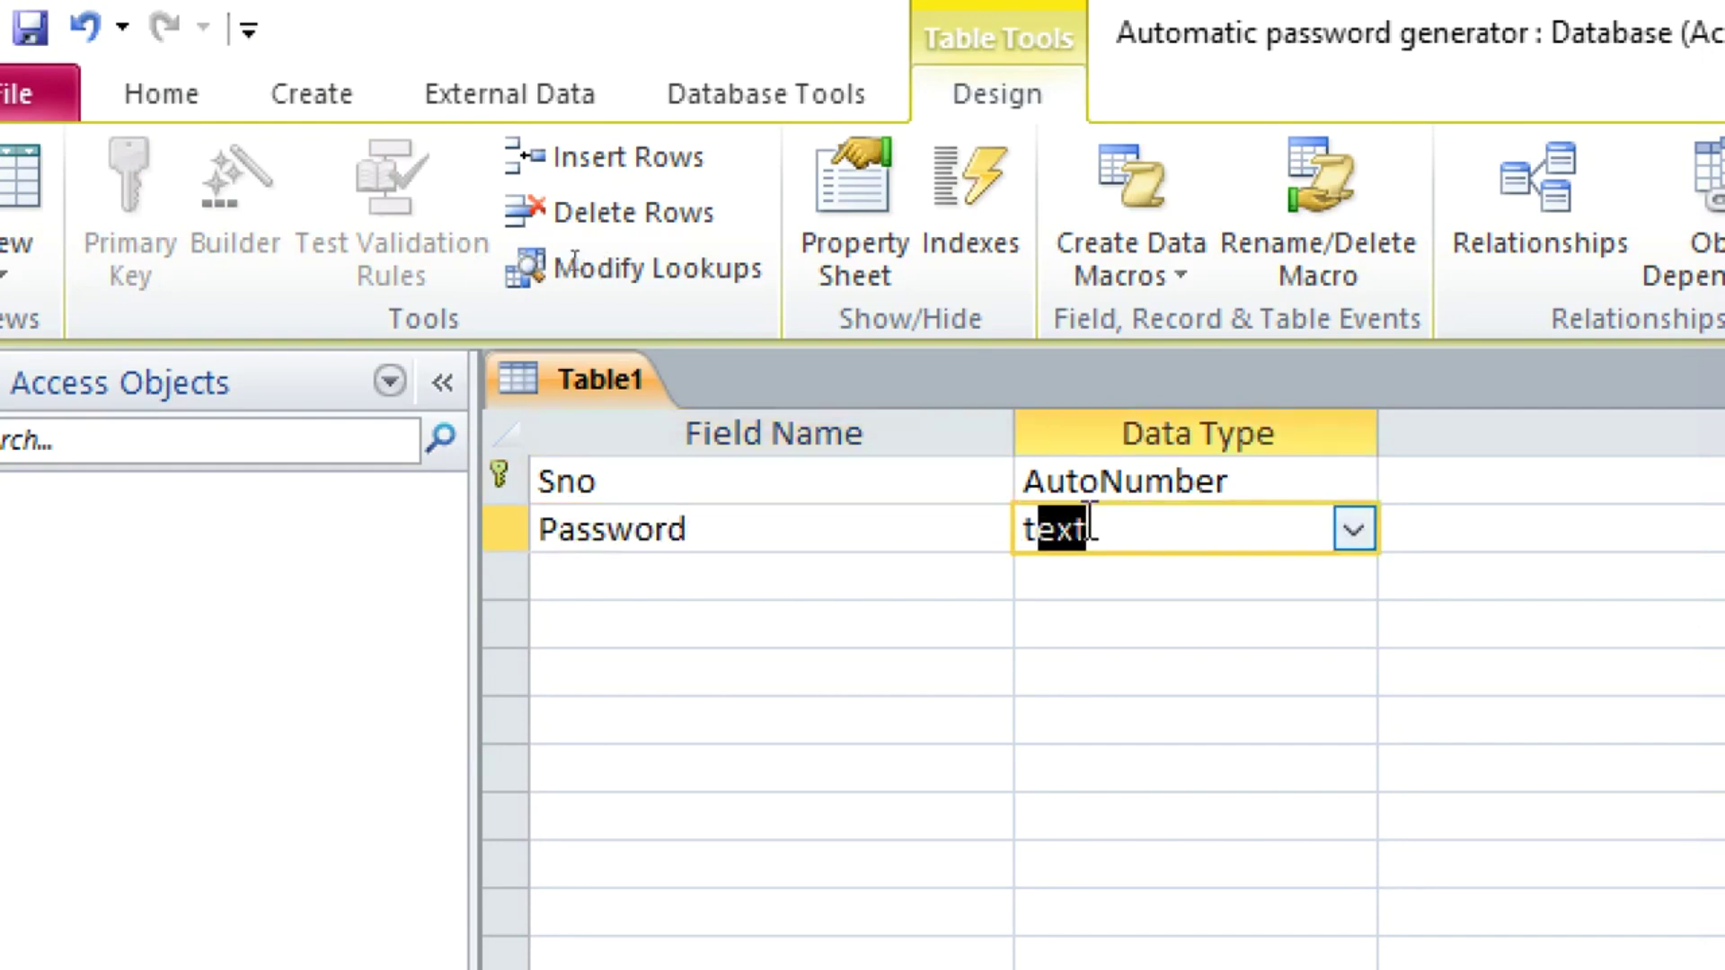
pyautogui.click(779, 579)
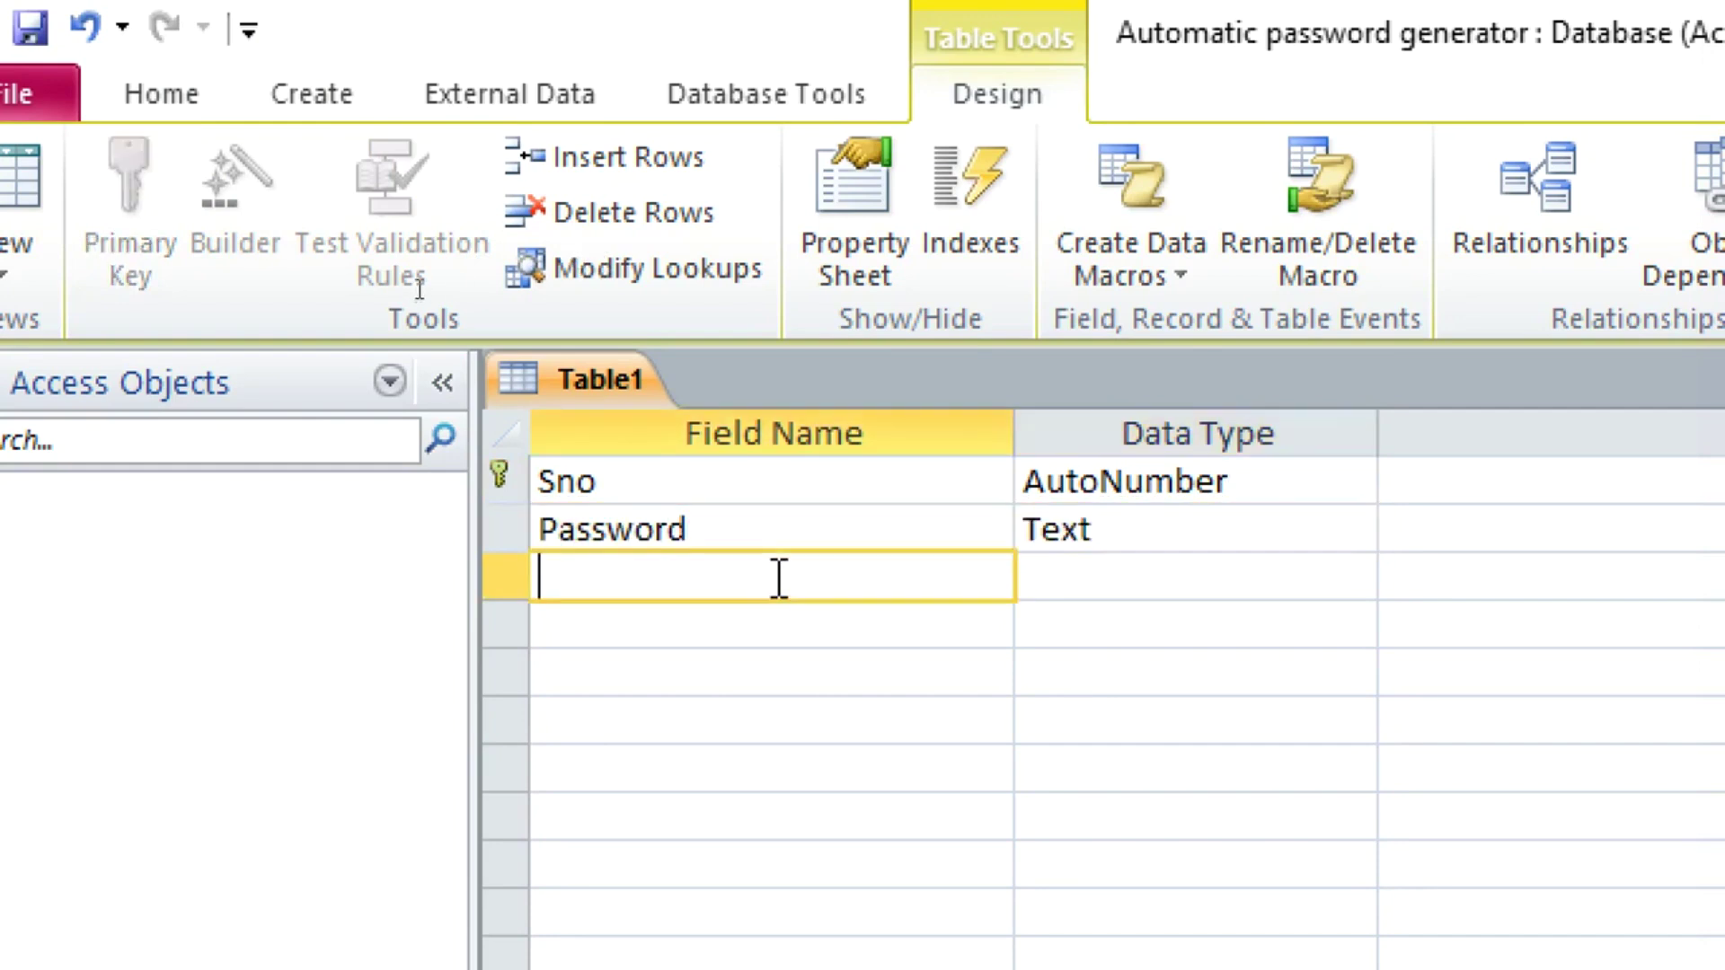
# - Add DateOfGeneration as a Date/Time field with default value =Date()
pyautogui.write('DateOfG')
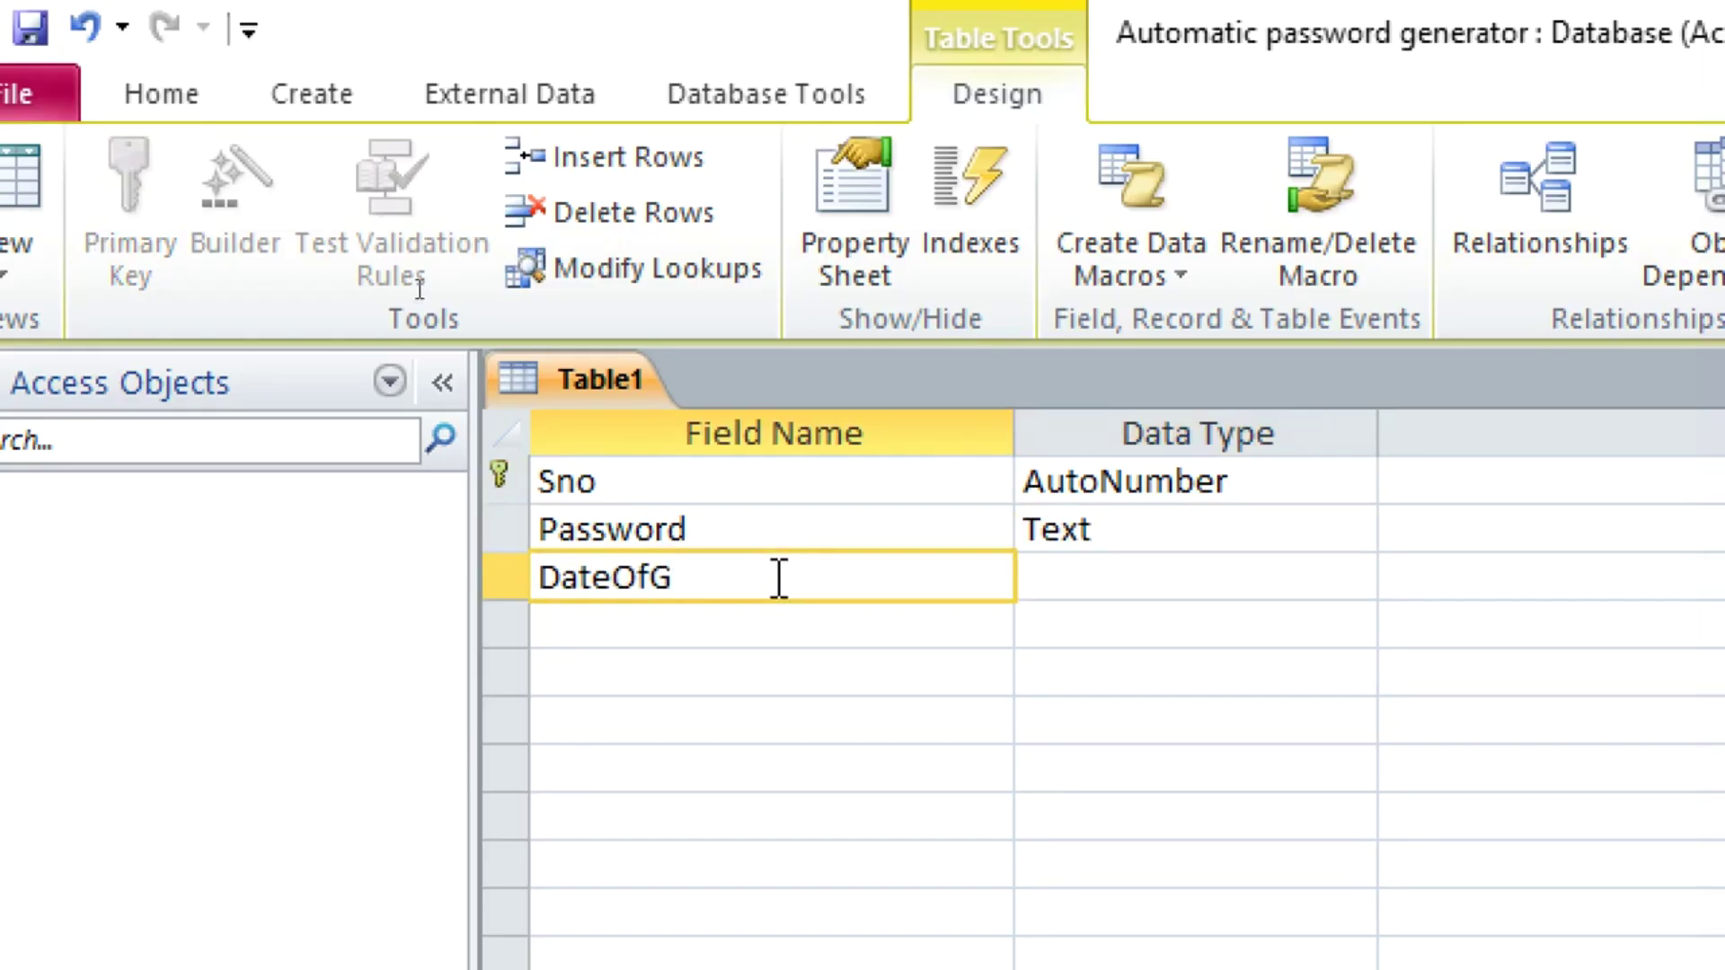
pyautogui.write('eneration')
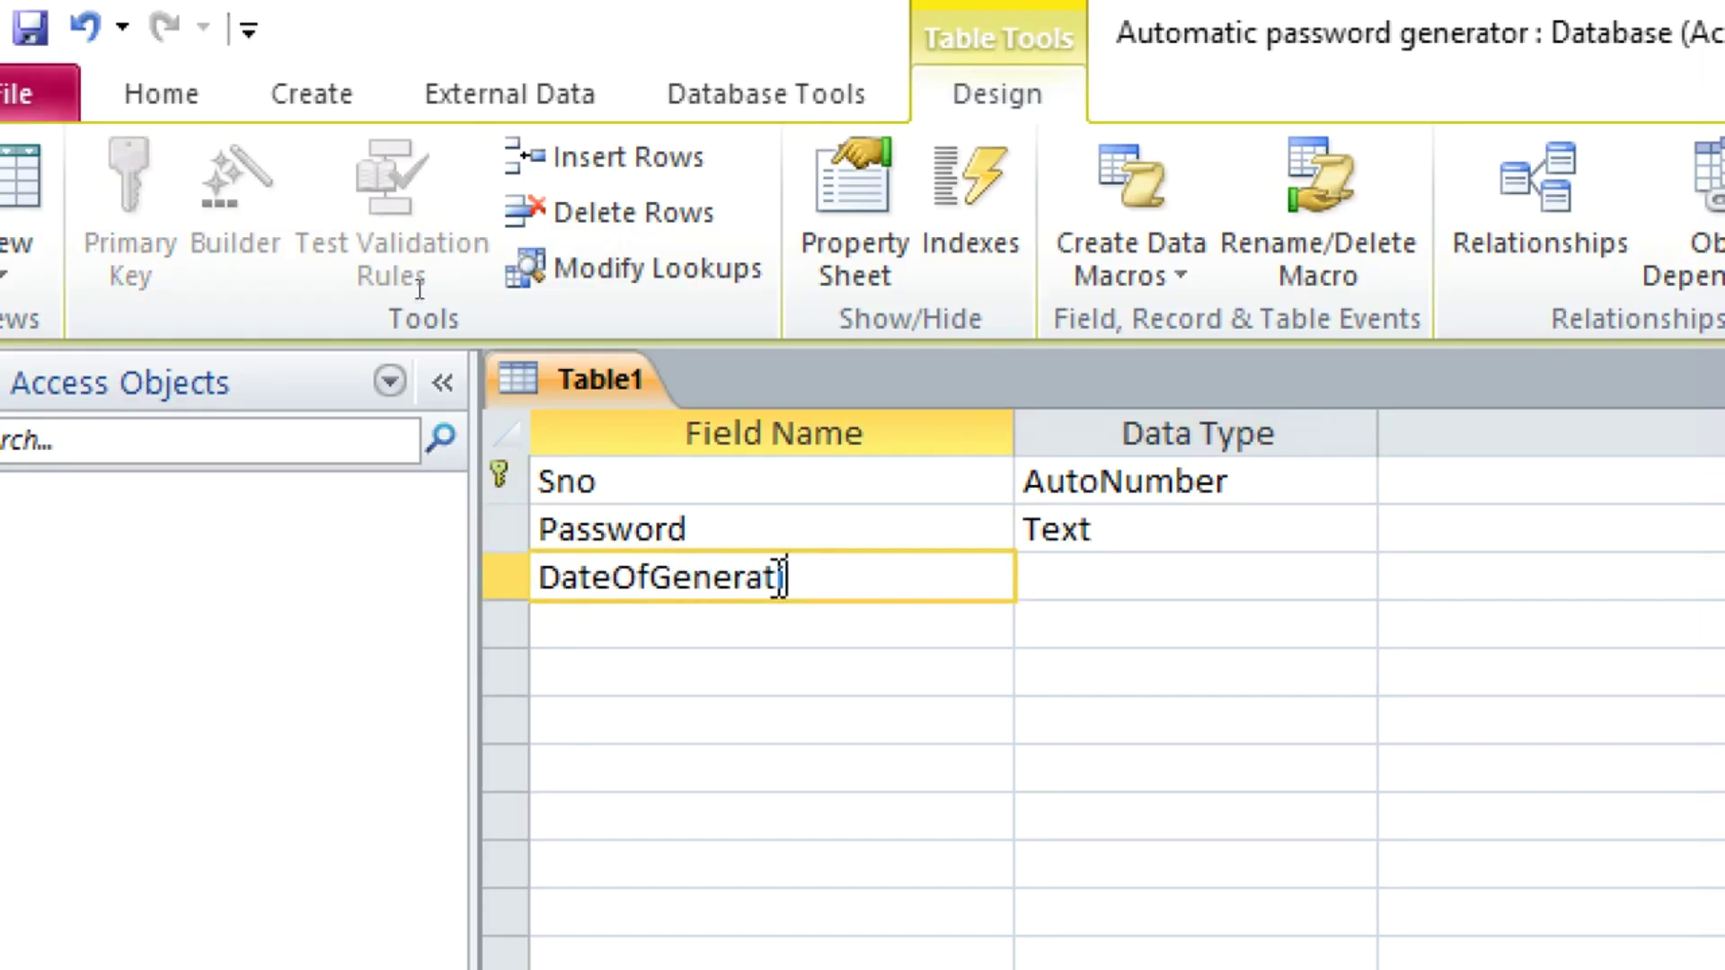
pyautogui.click(1156, 597)
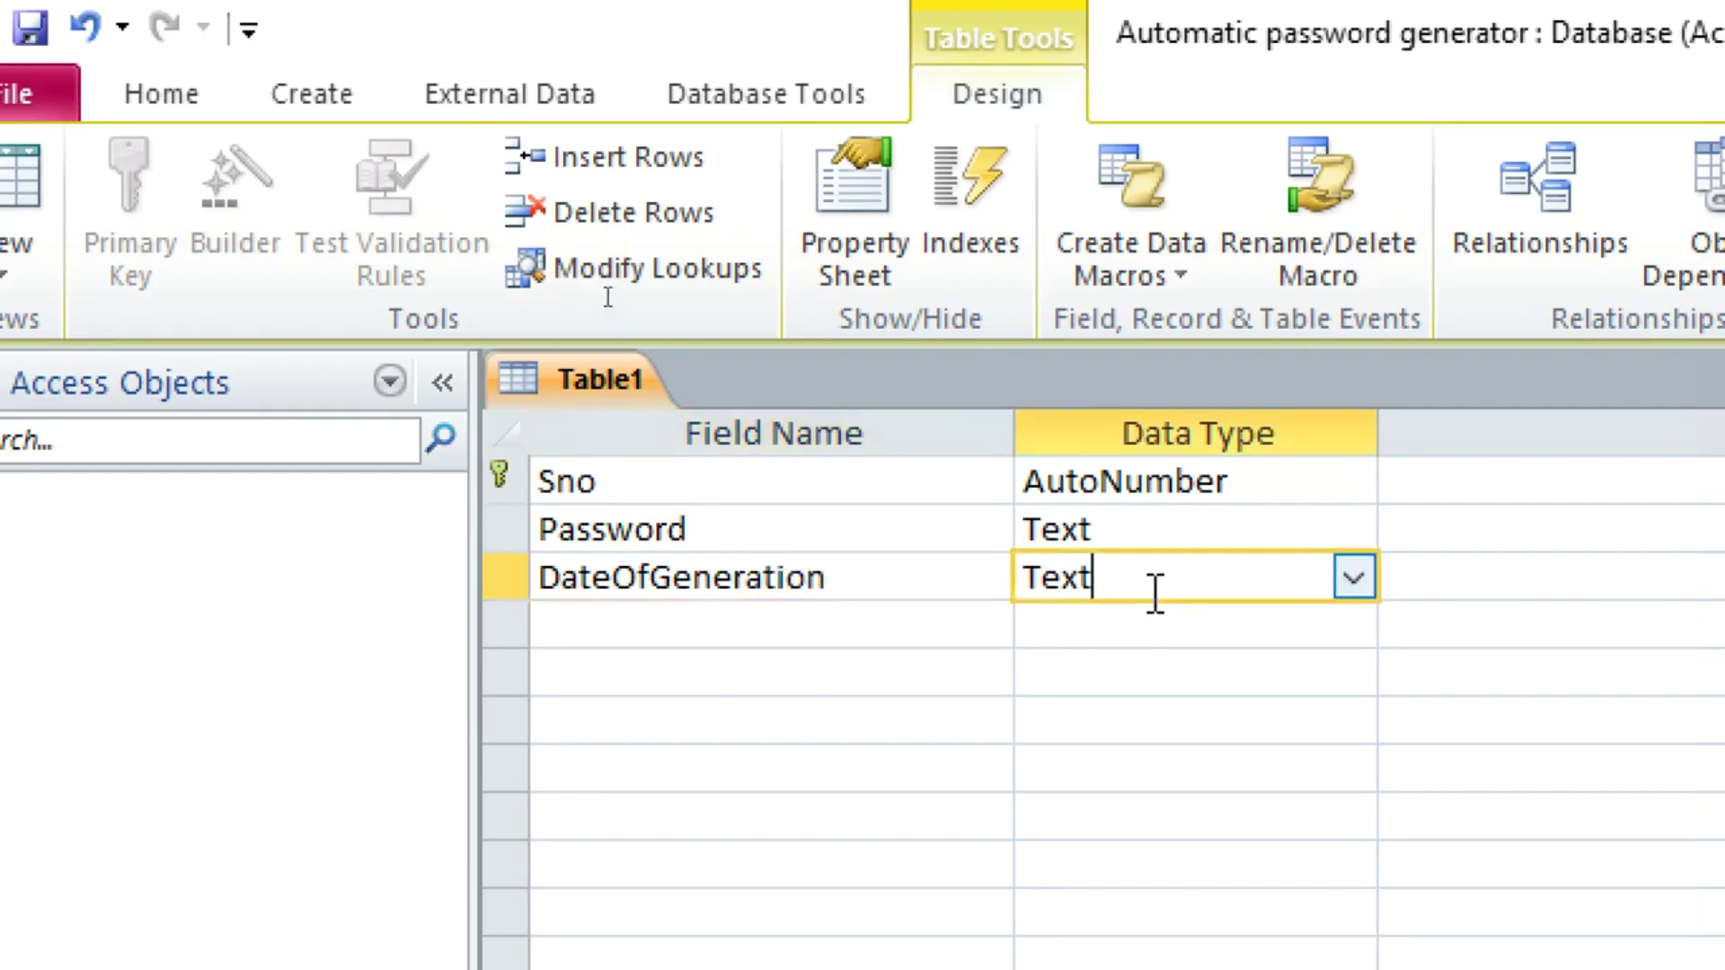
pyautogui.click(1396, 567)
pyautogui.click(1354, 577)
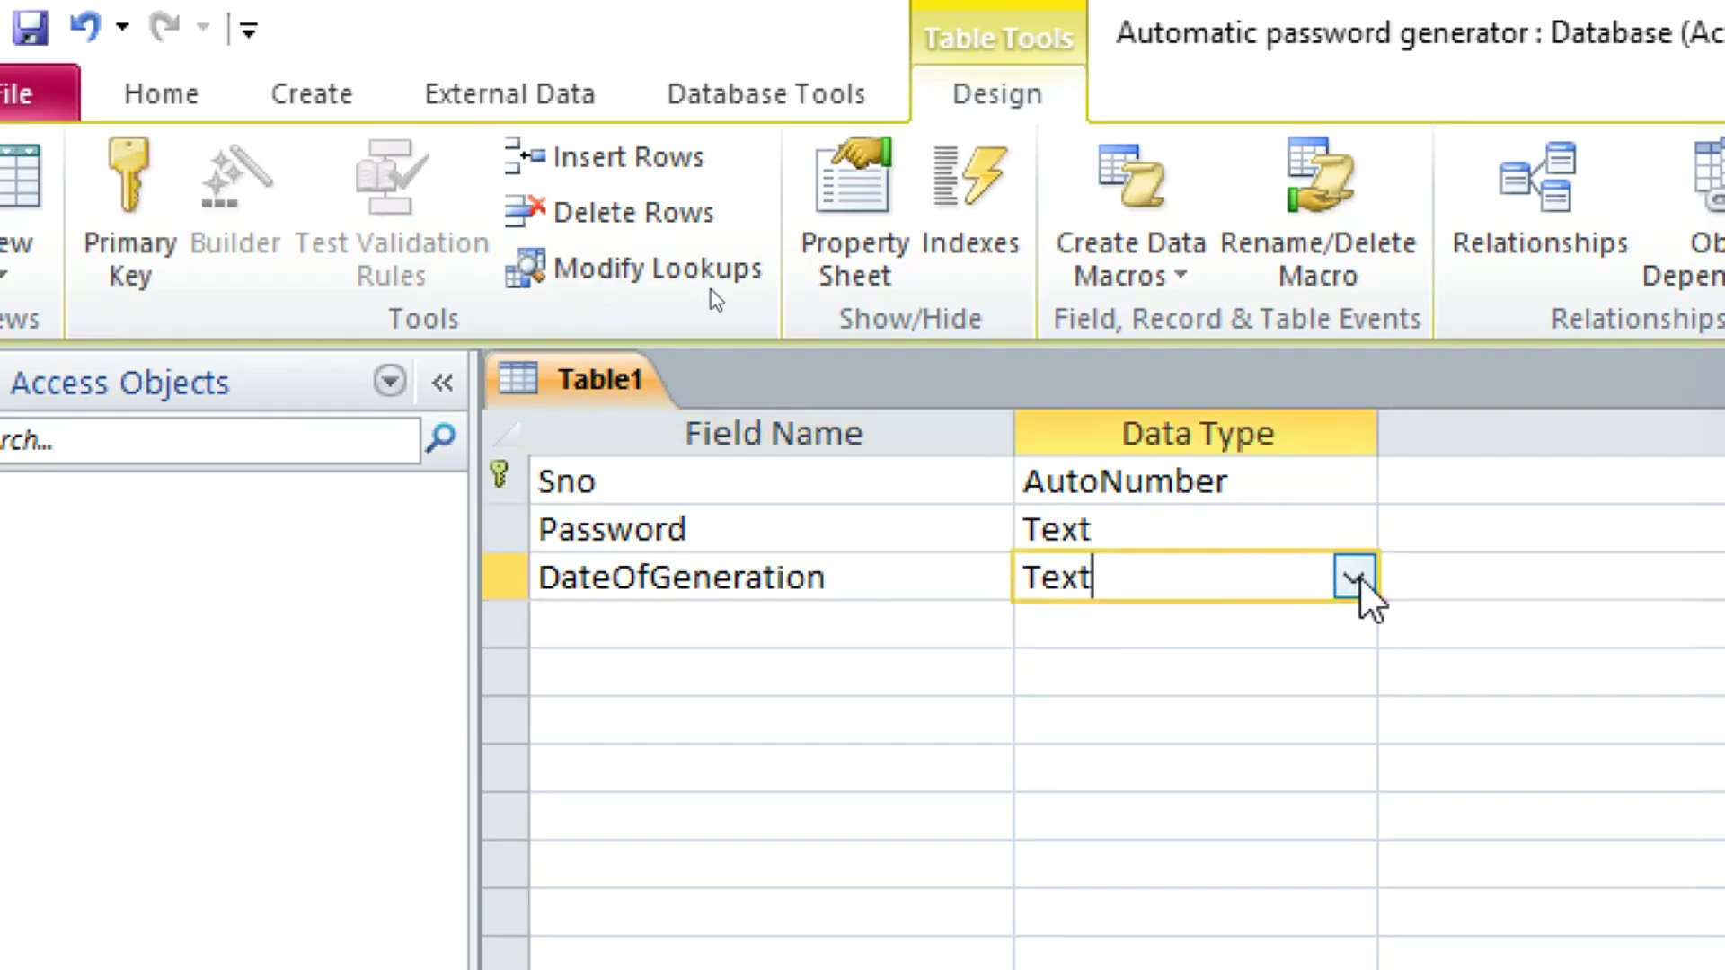
pyautogui.click(1355, 578)
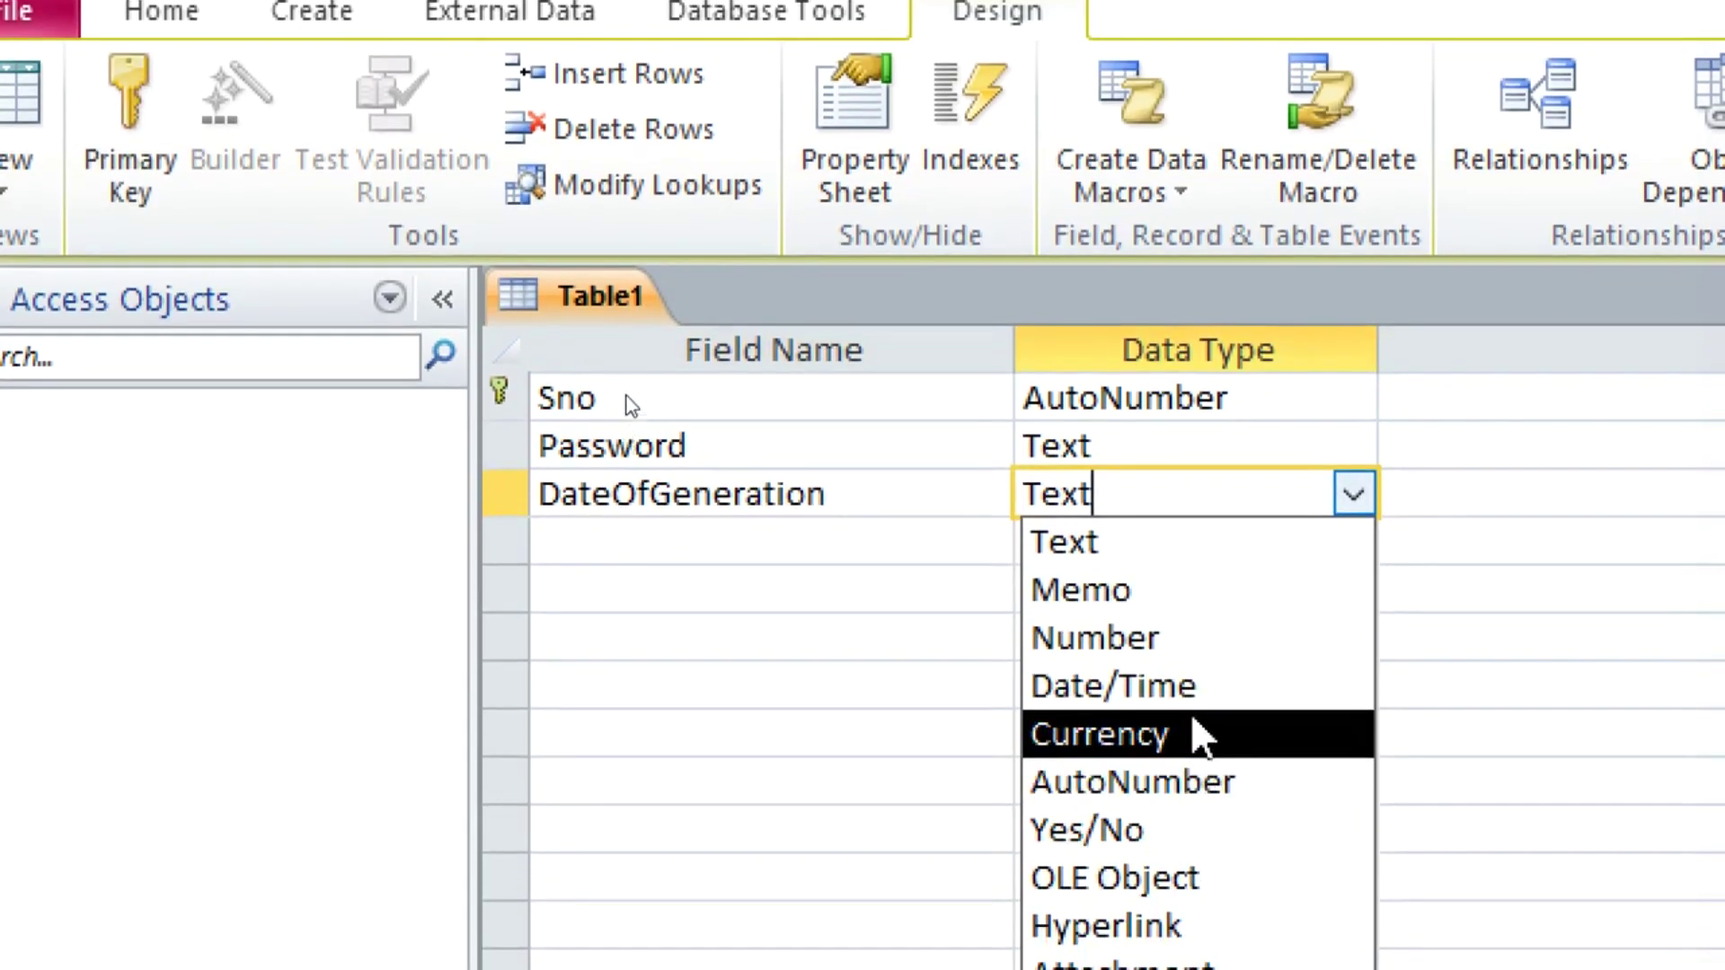
pyautogui.click(1198, 741)
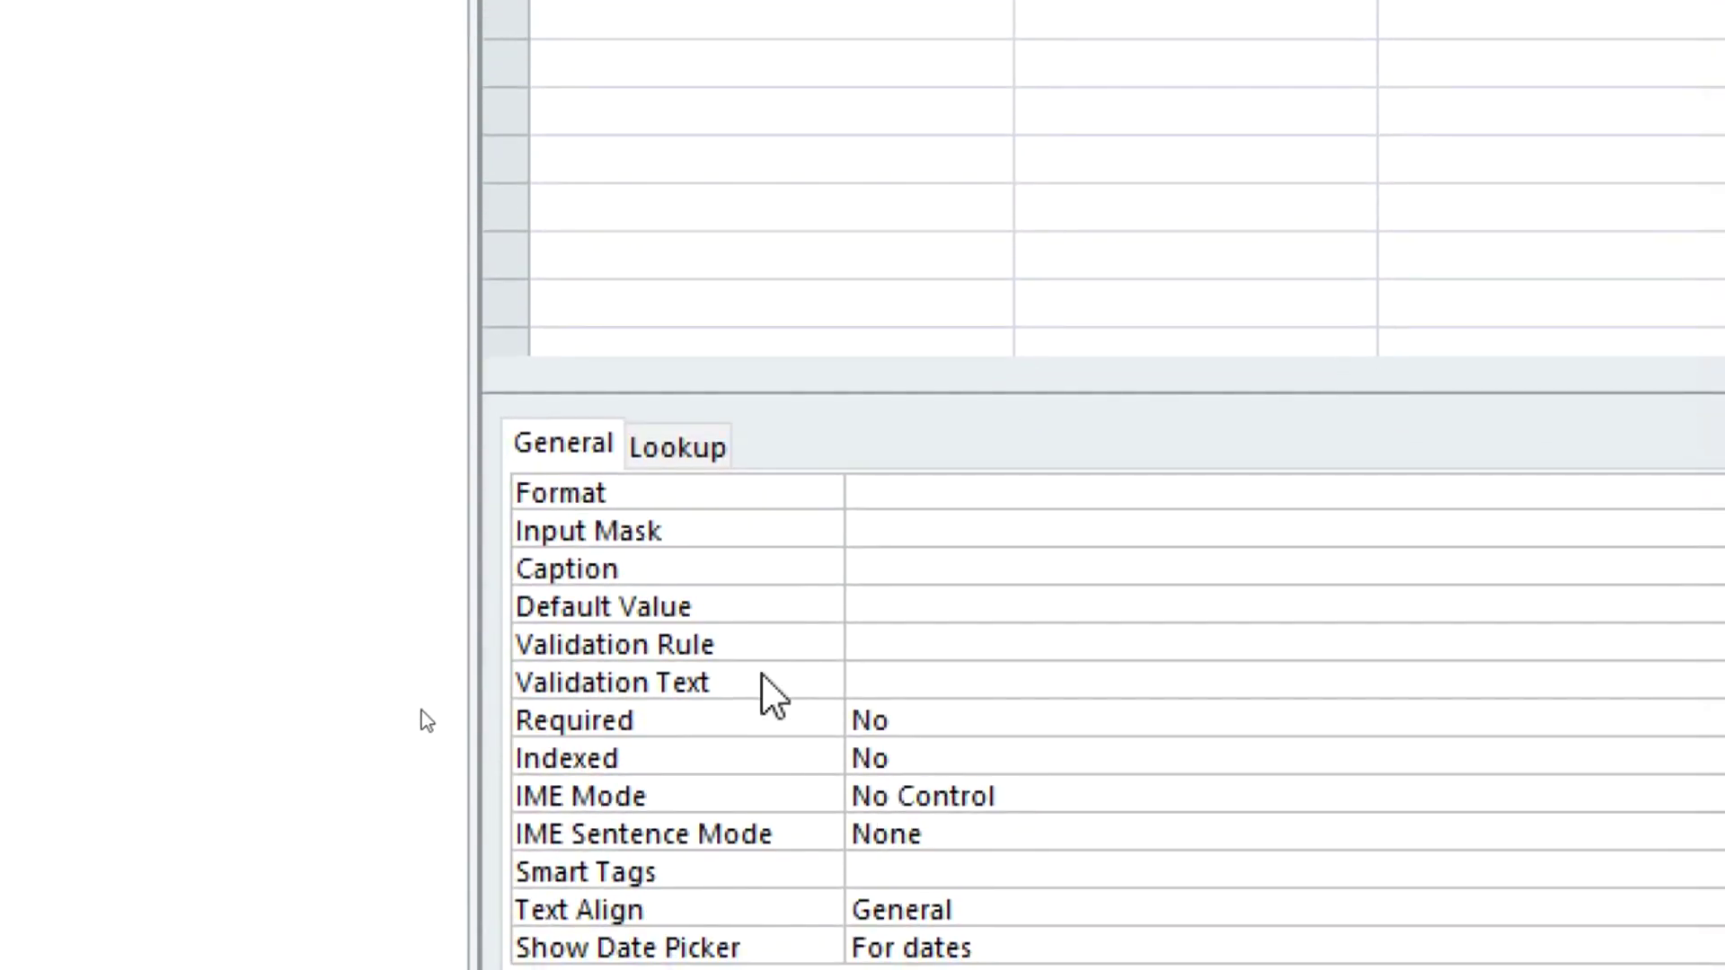
pyautogui.click(916, 899)
pyautogui.write('date(')
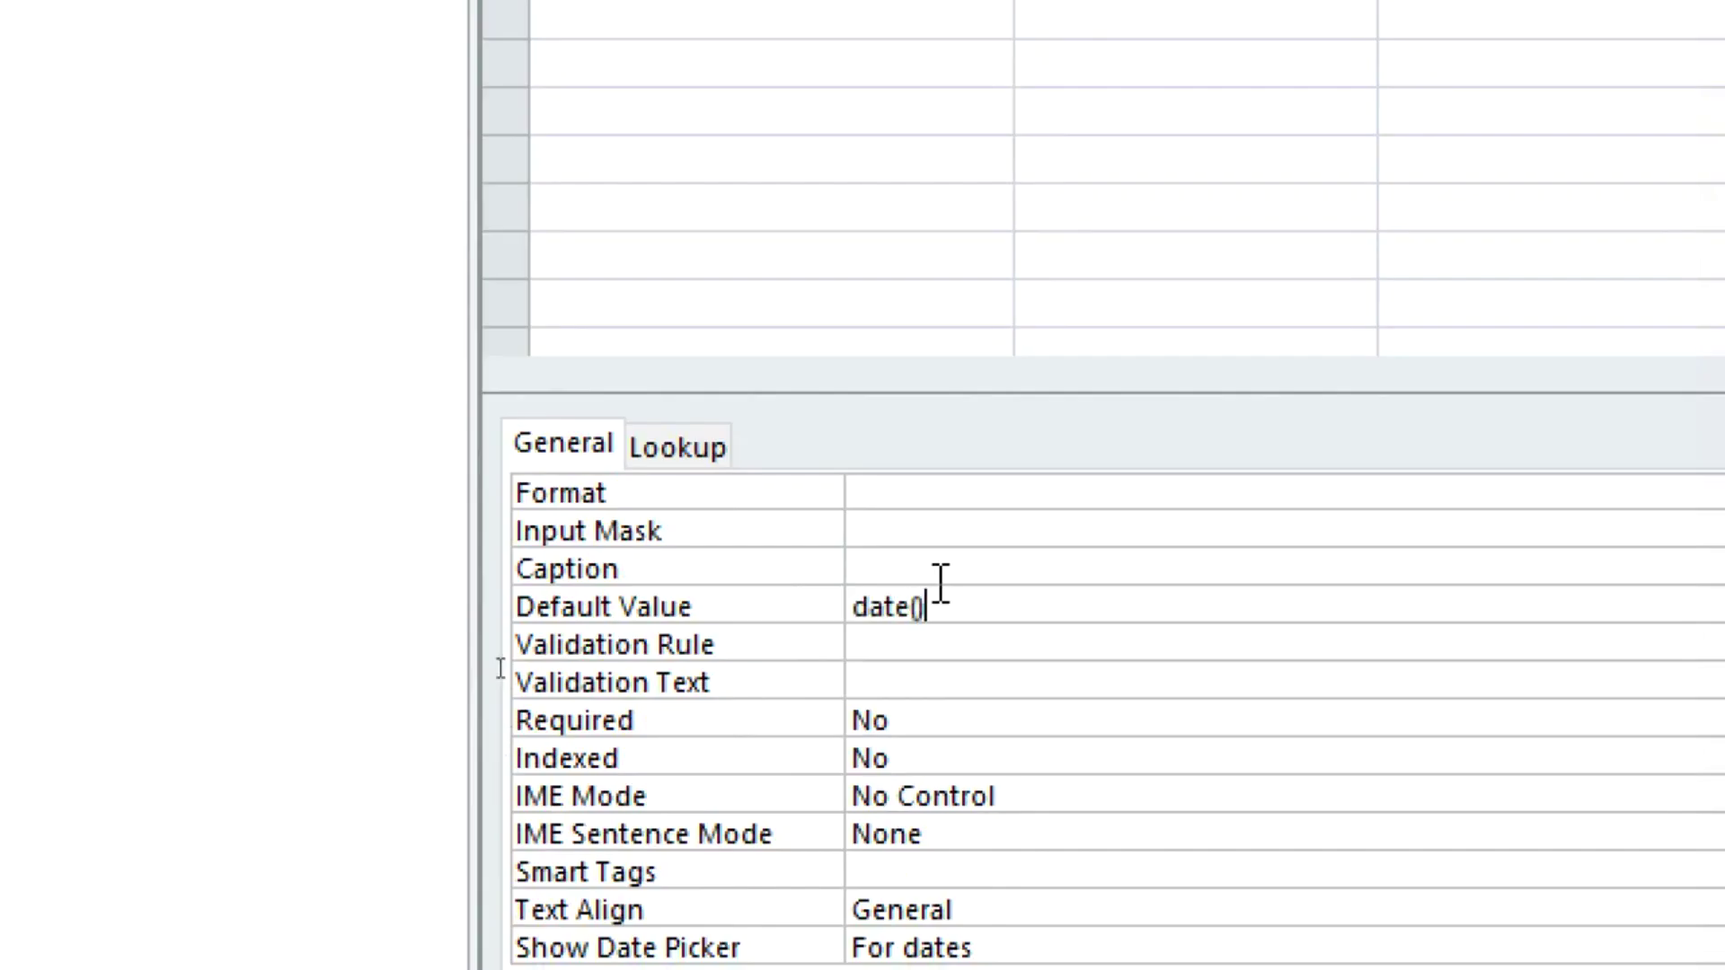
pyautogui.click(1046, 676)
pyautogui.click(856, 609)
pyautogui.write('=')
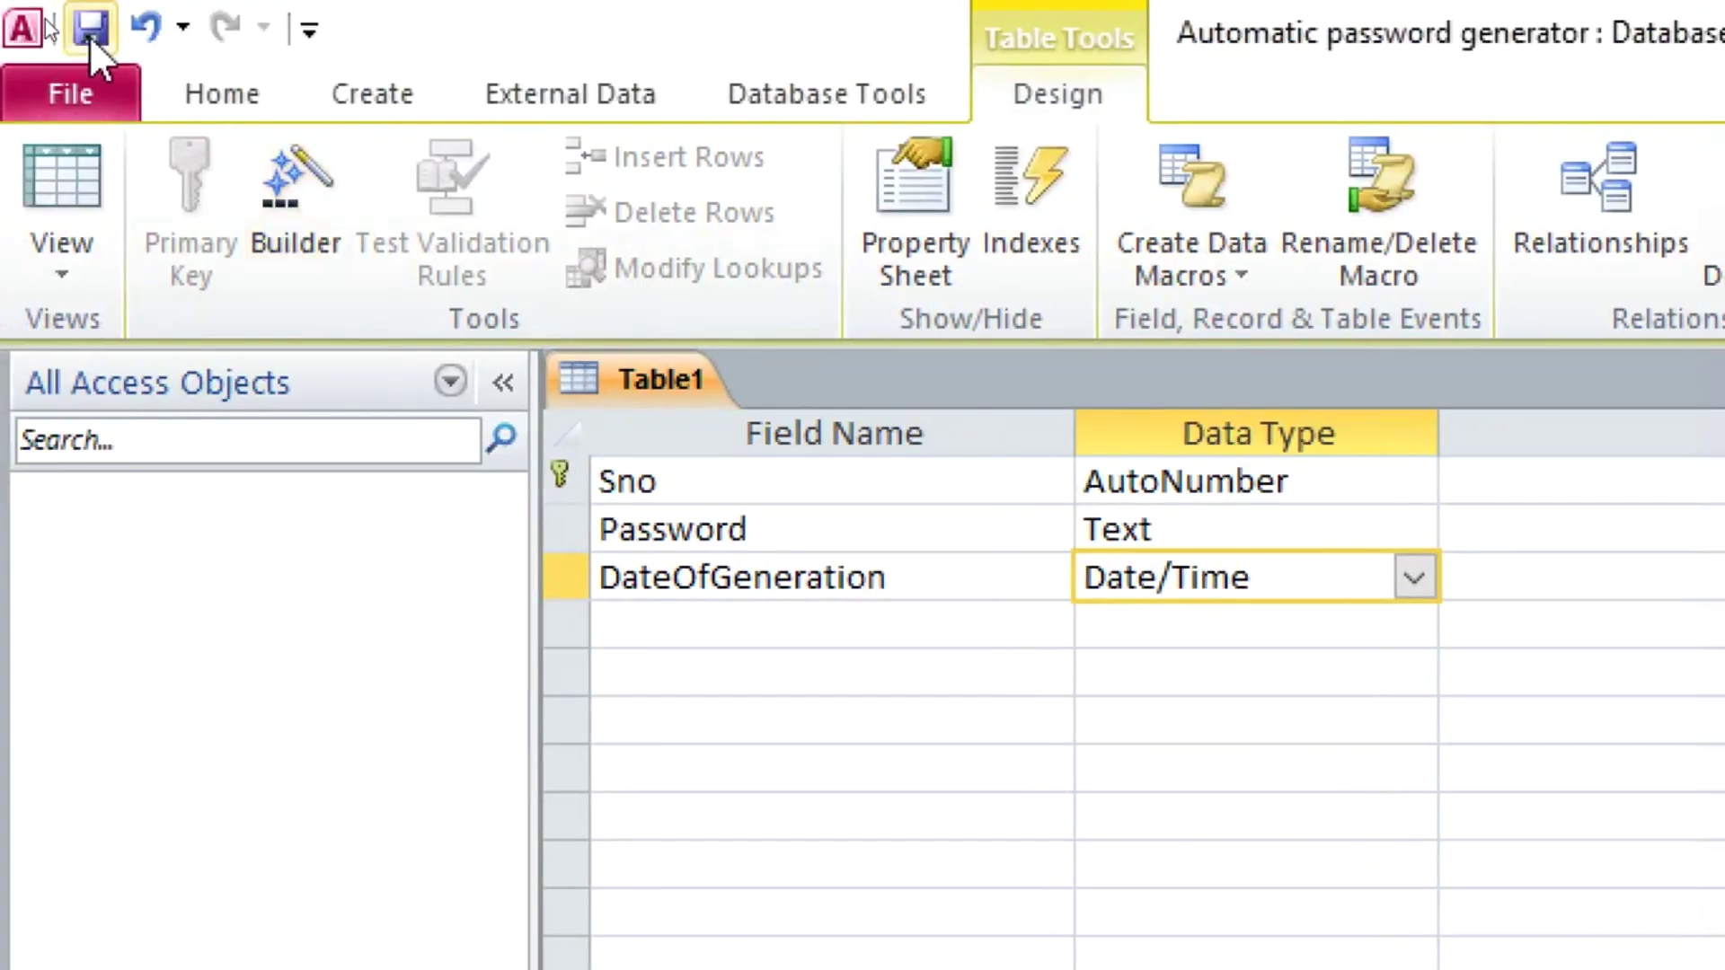
# - Save the new table as 'passwords'
pyautogui.click(89, 36)
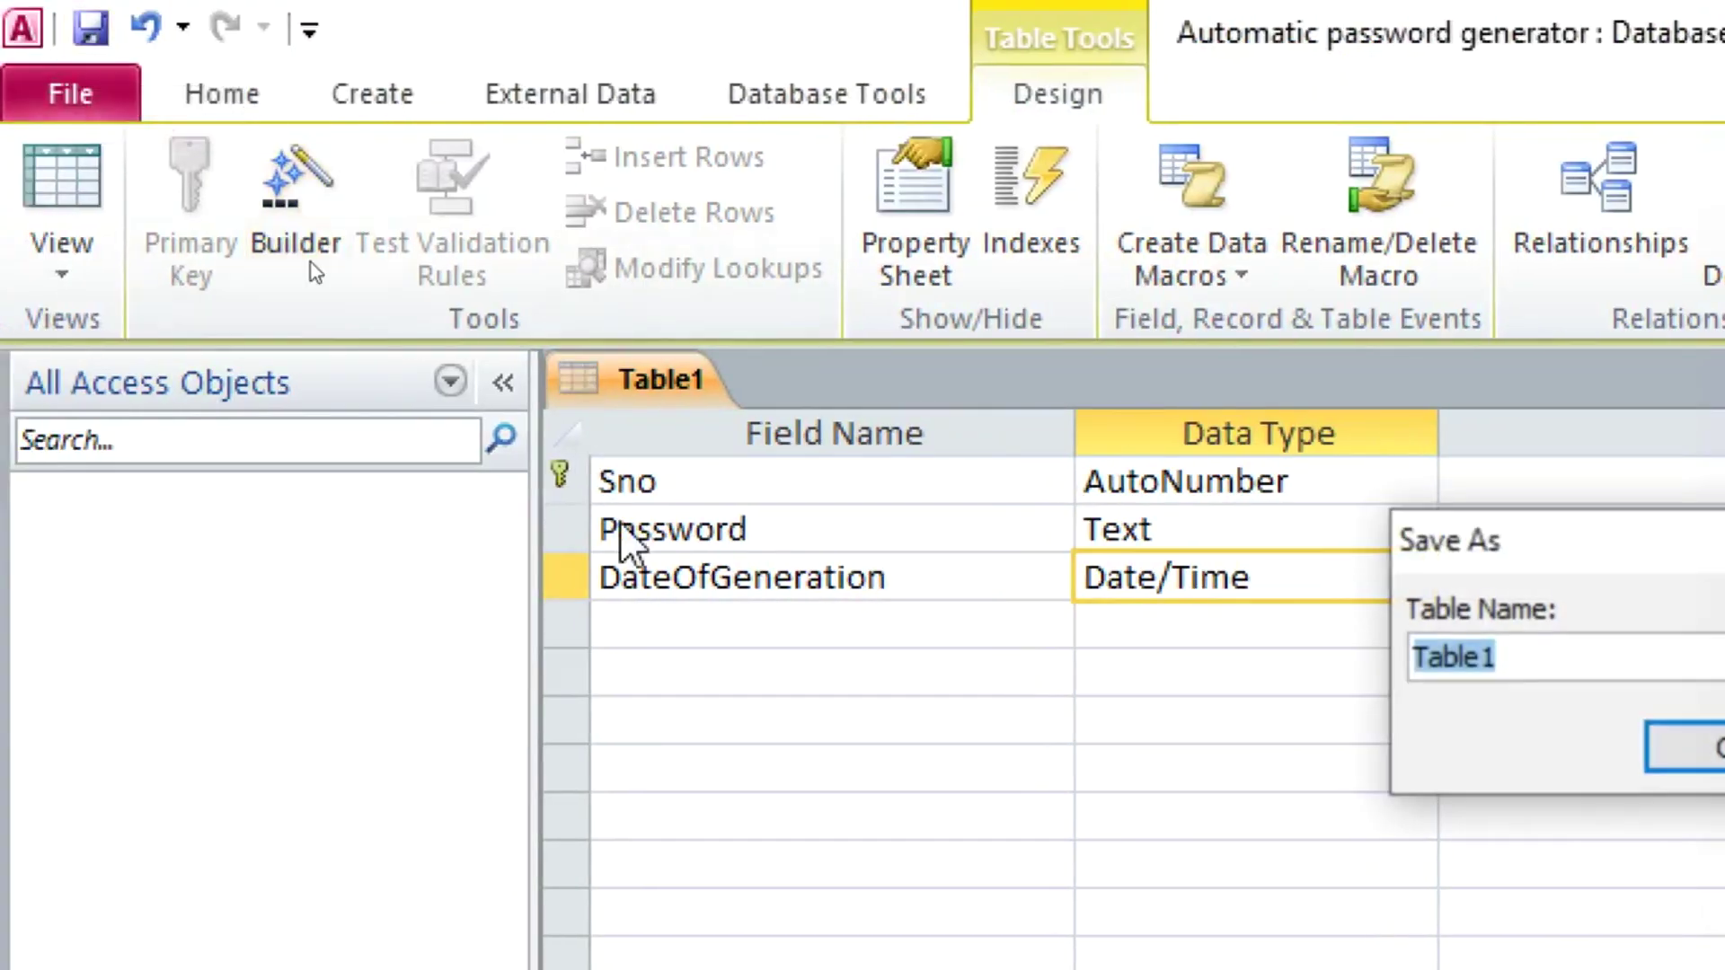
pyautogui.write('passwords')
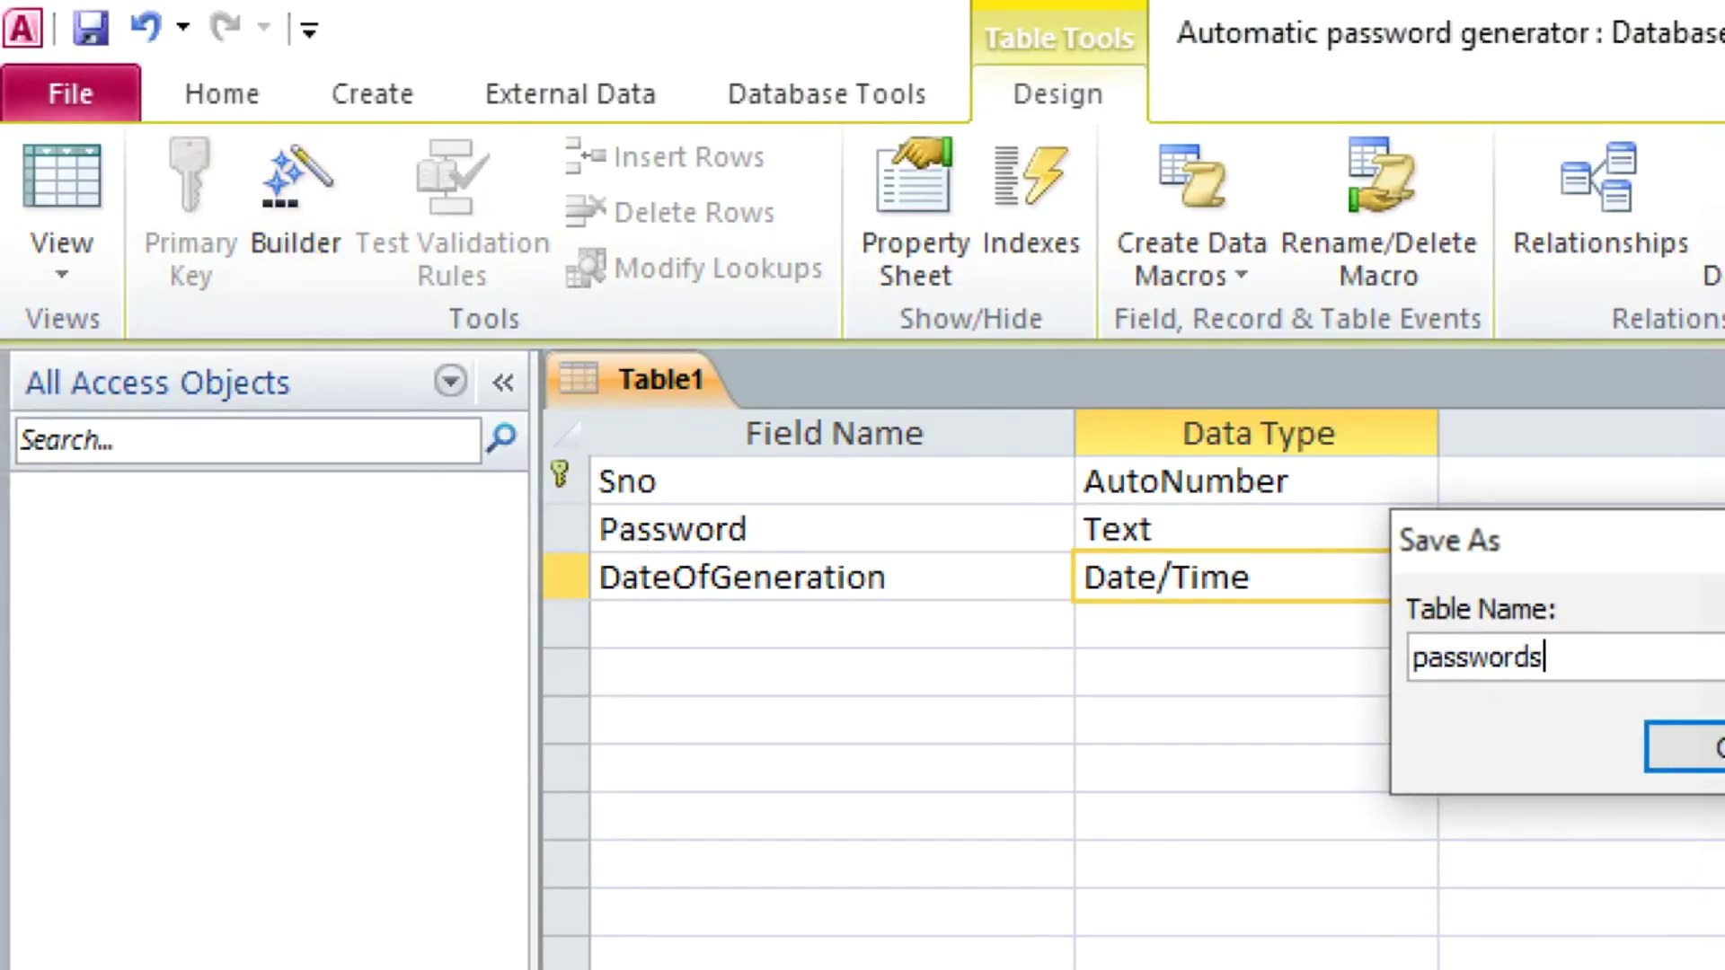
pyautogui.press('Return')
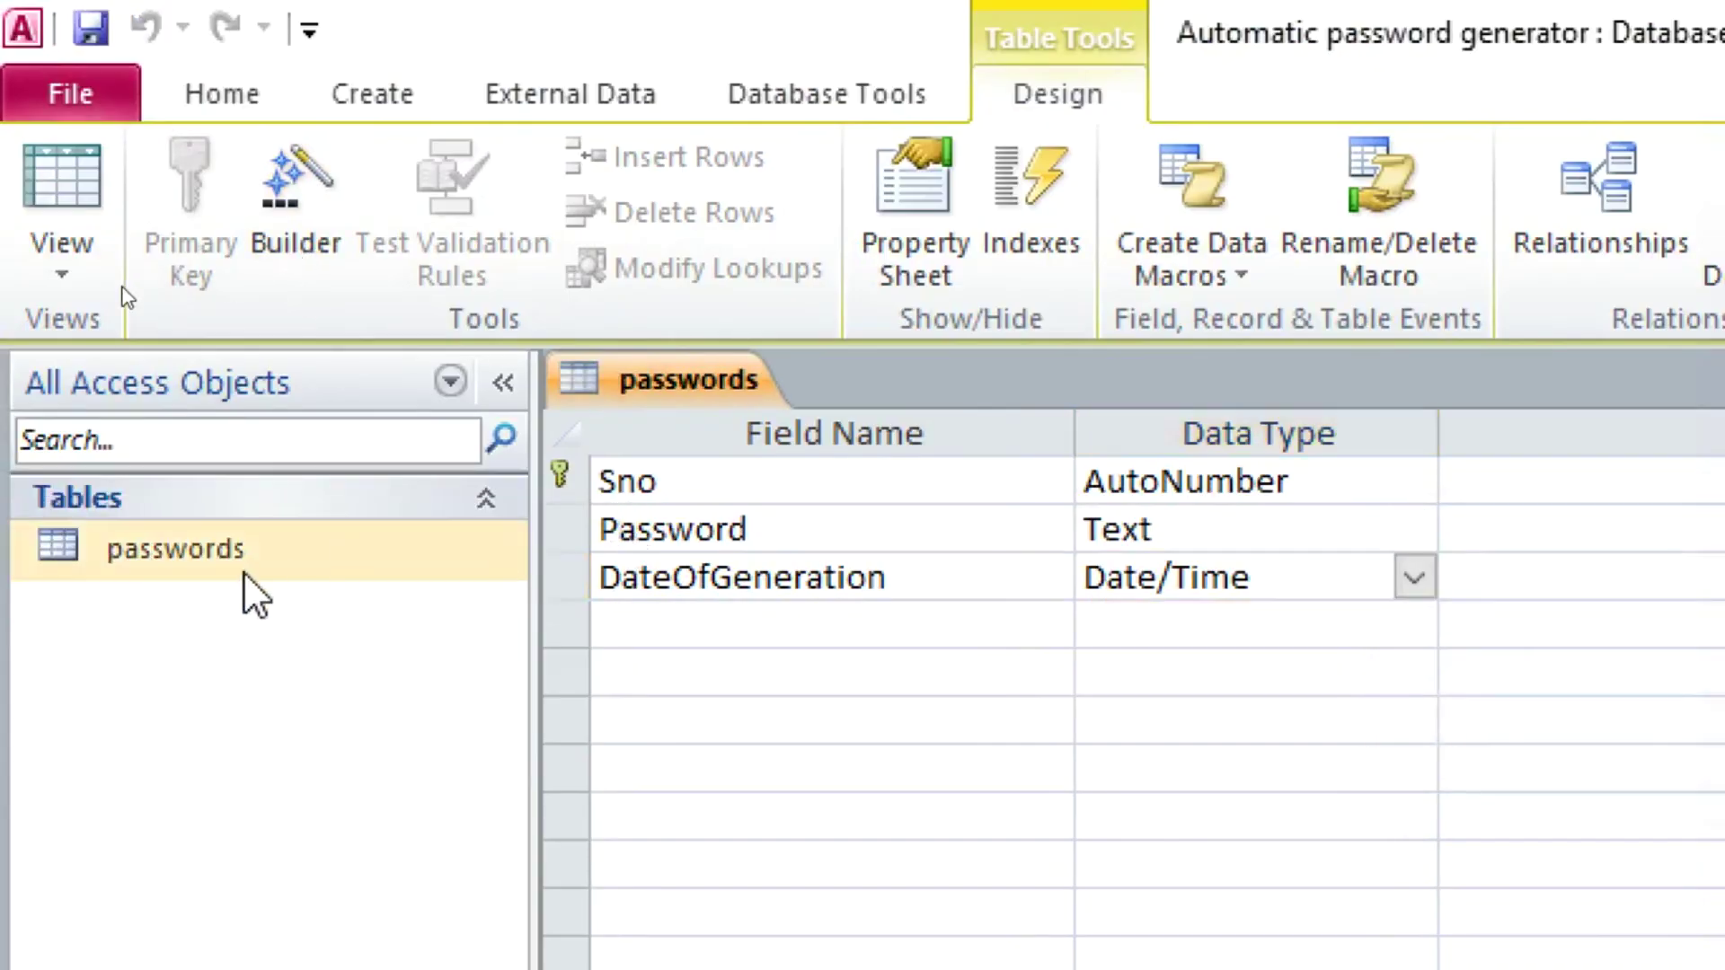
# - Open passwords in Datasheet view, autofit the DateOfGeneration column, then close it keeping layout changes
pyautogui.doubleClick(235, 566)
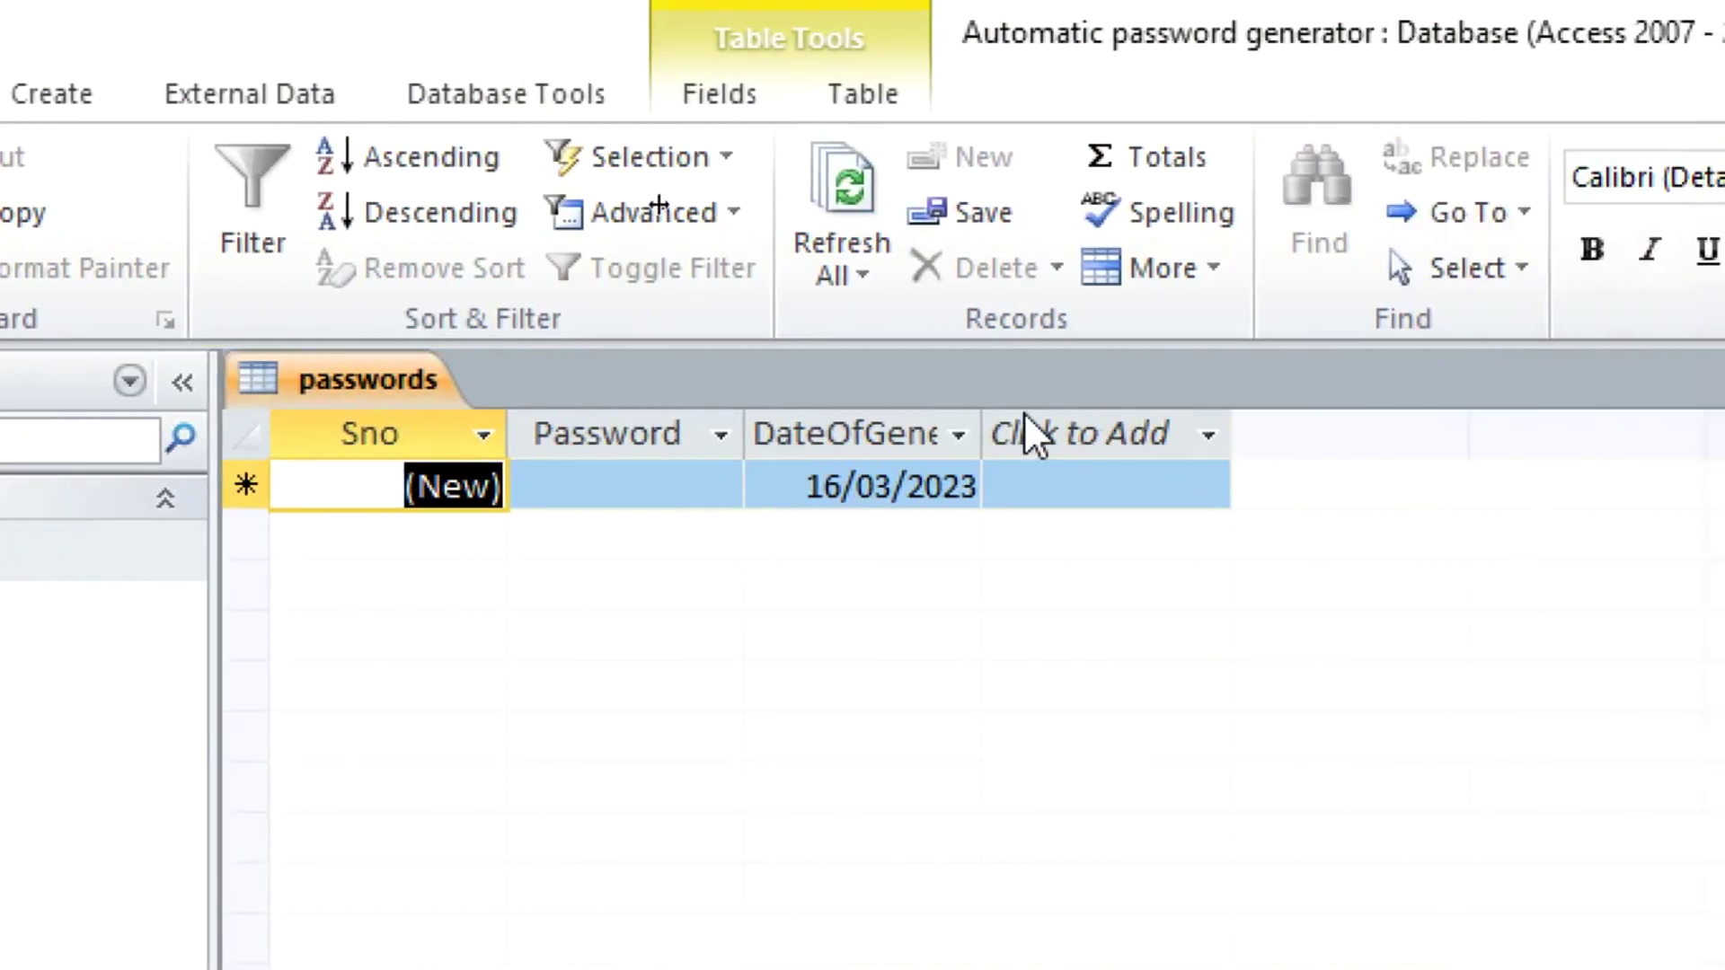
pyautogui.doubleClick(983, 416)
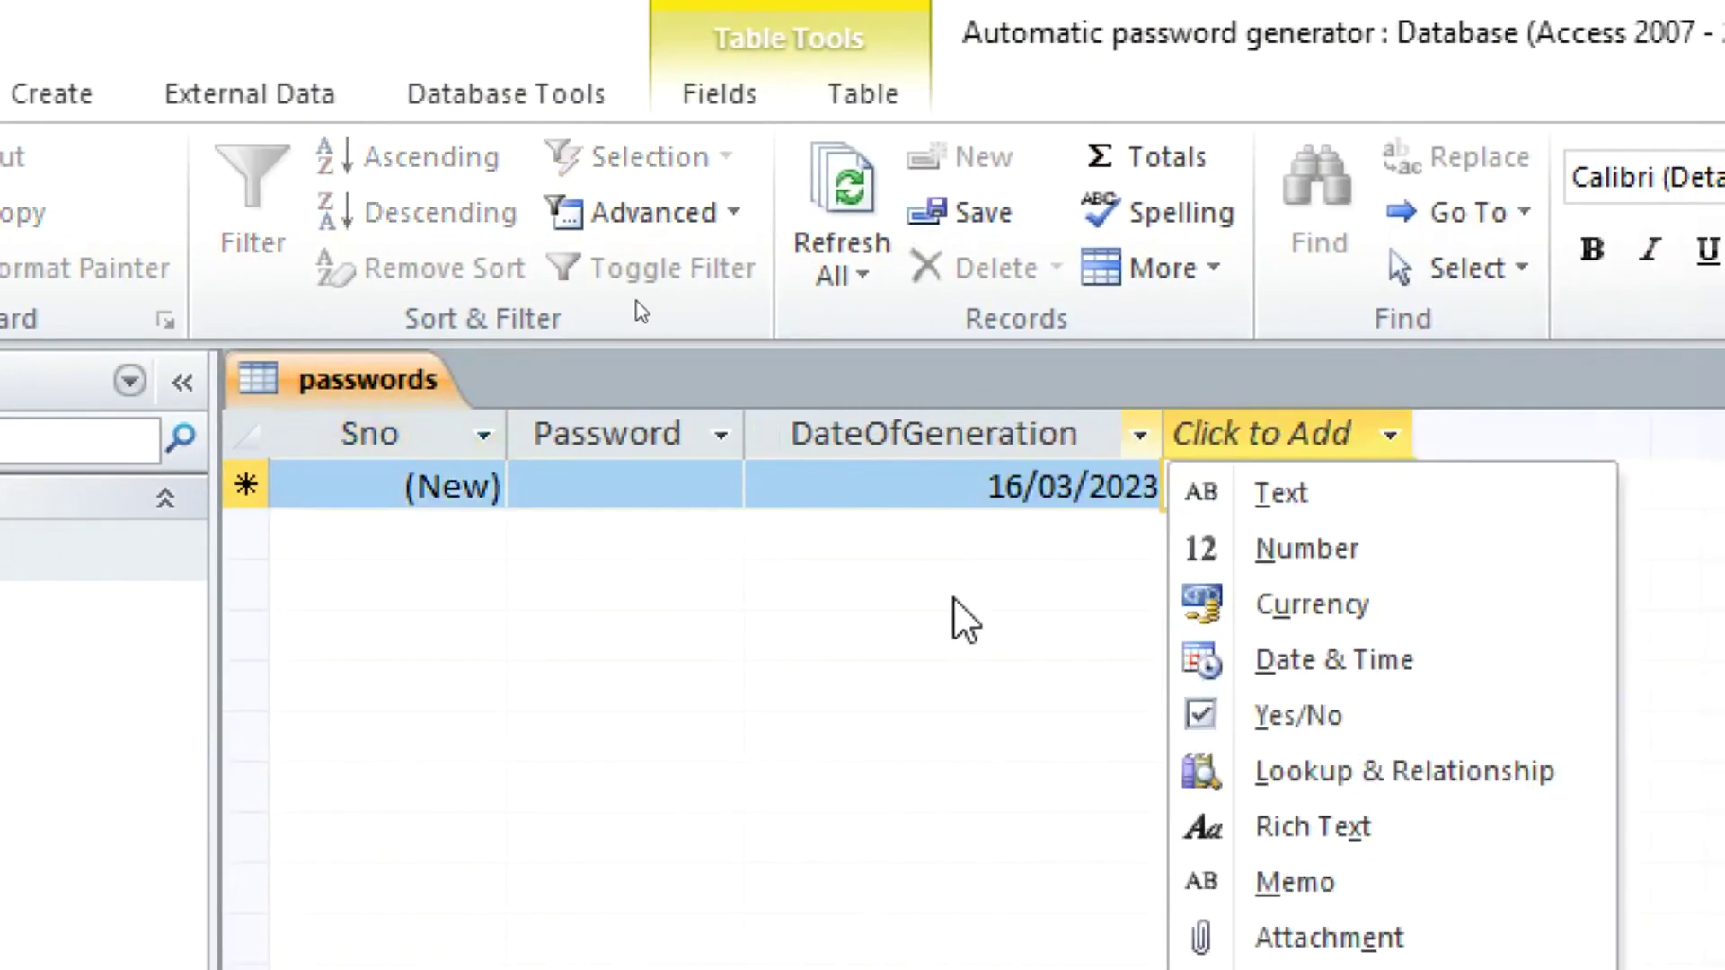
pyautogui.click(1020, 553)
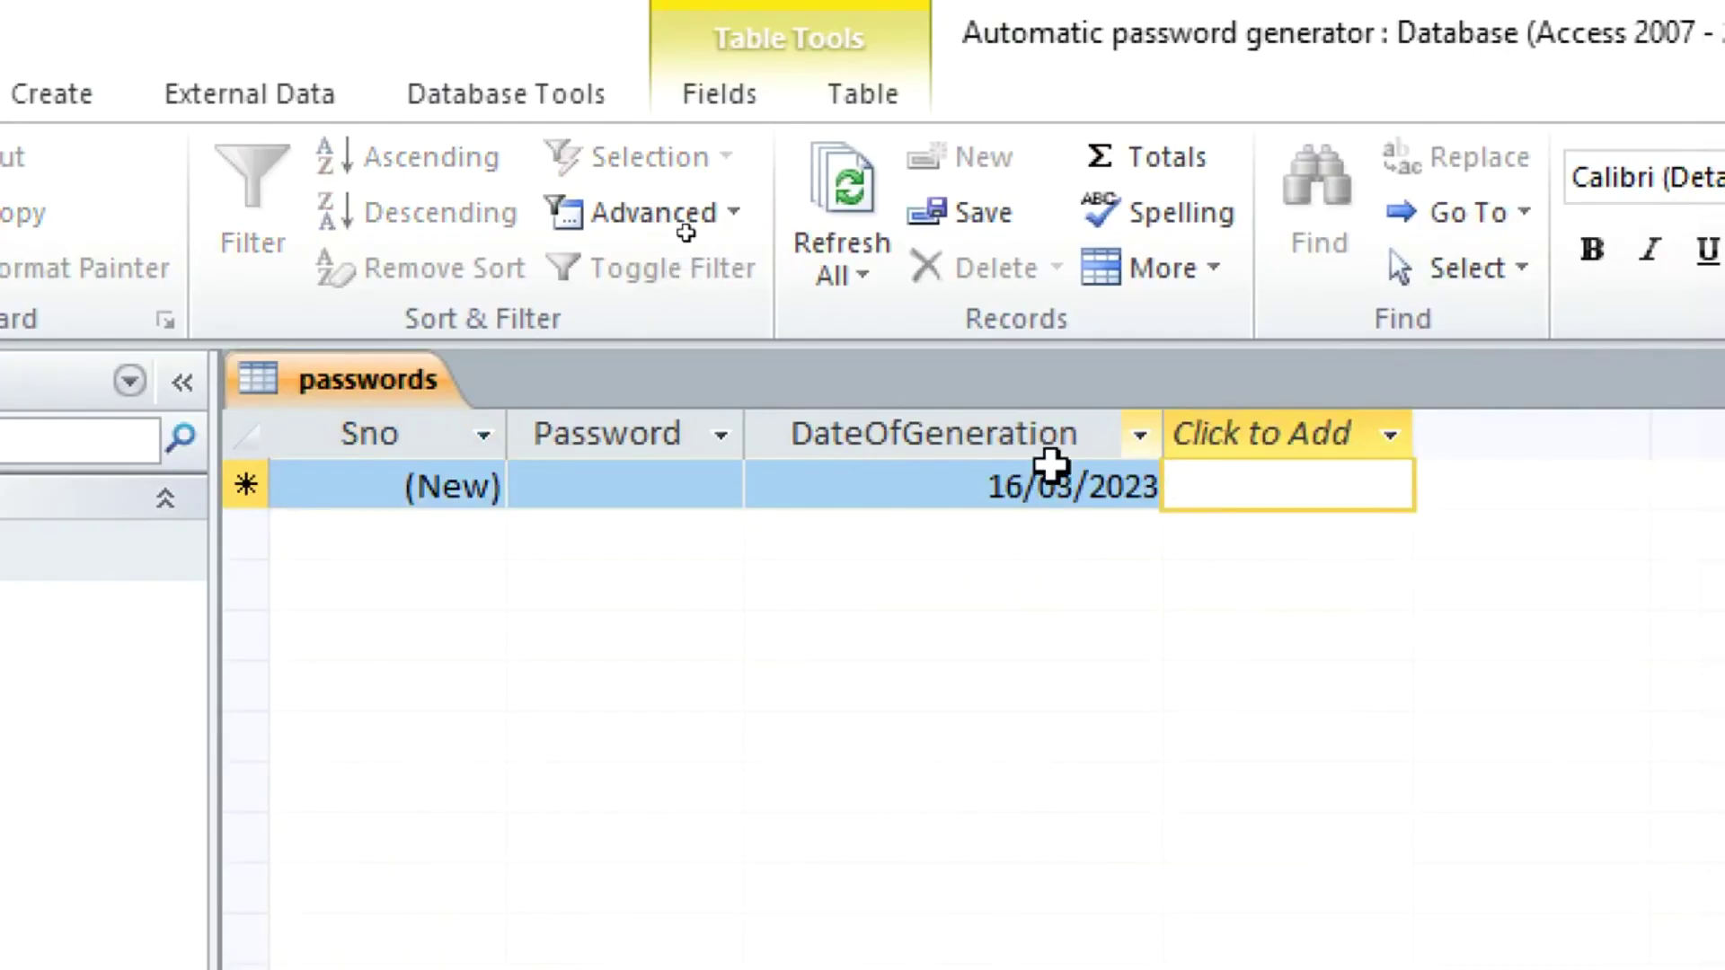
pyautogui.click(1046, 435)
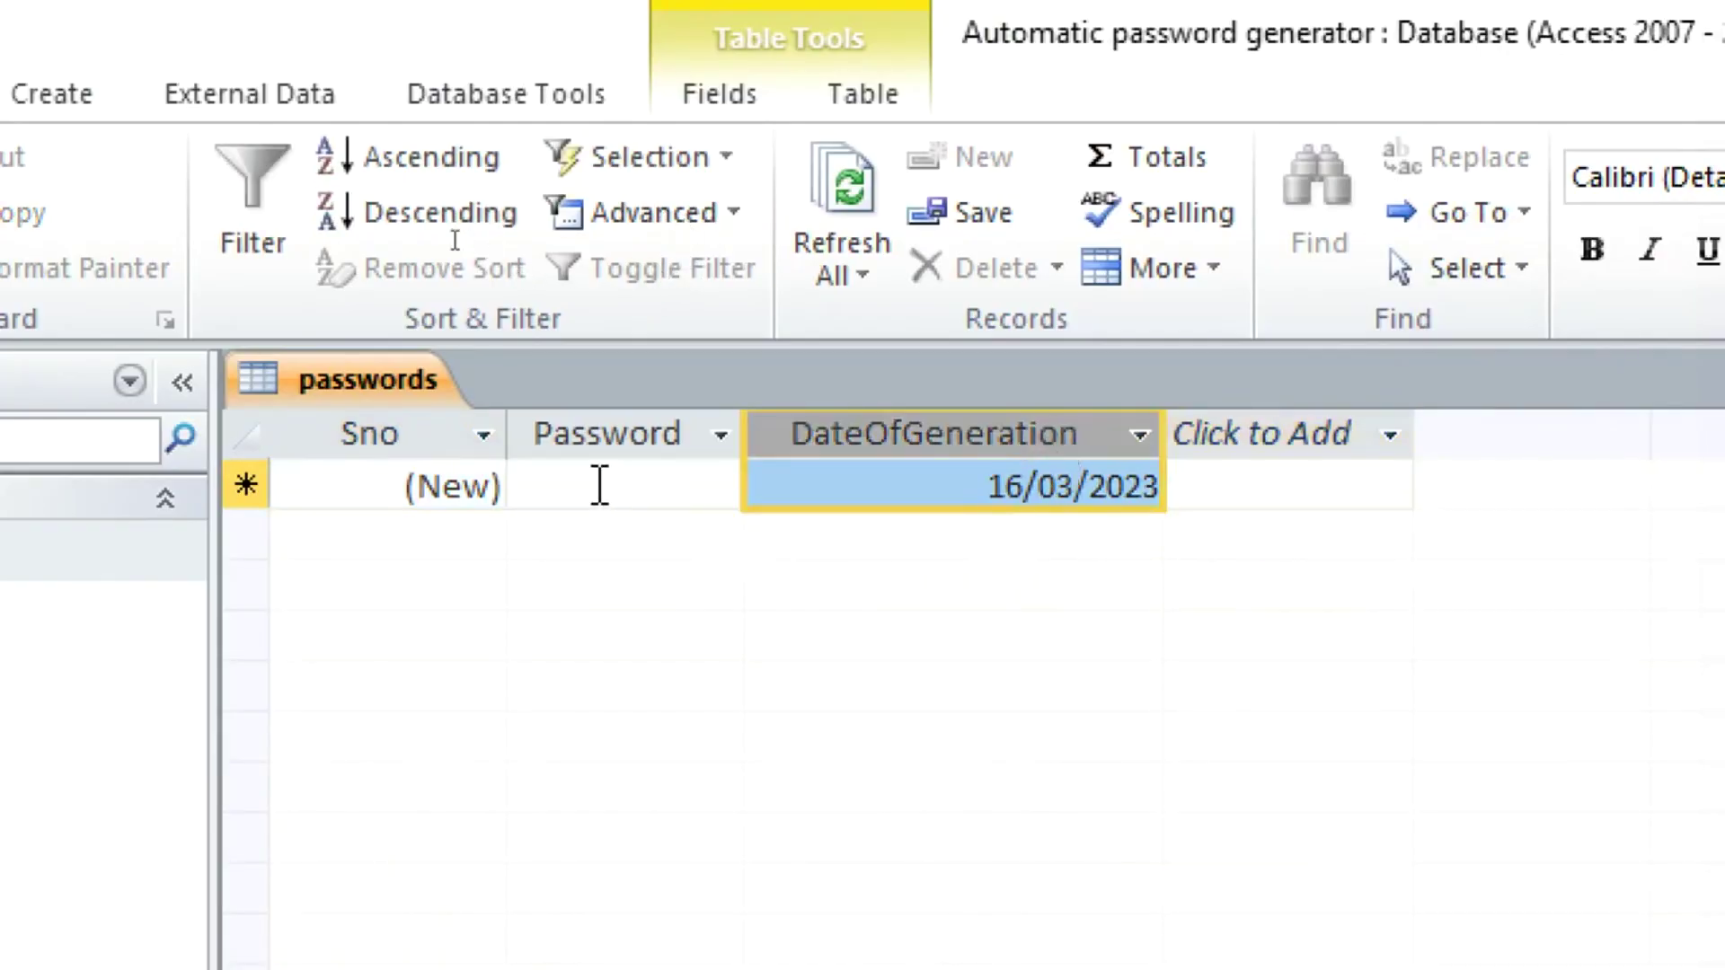
pyautogui.rightClick(324, 386)
pyautogui.click(370, 473)
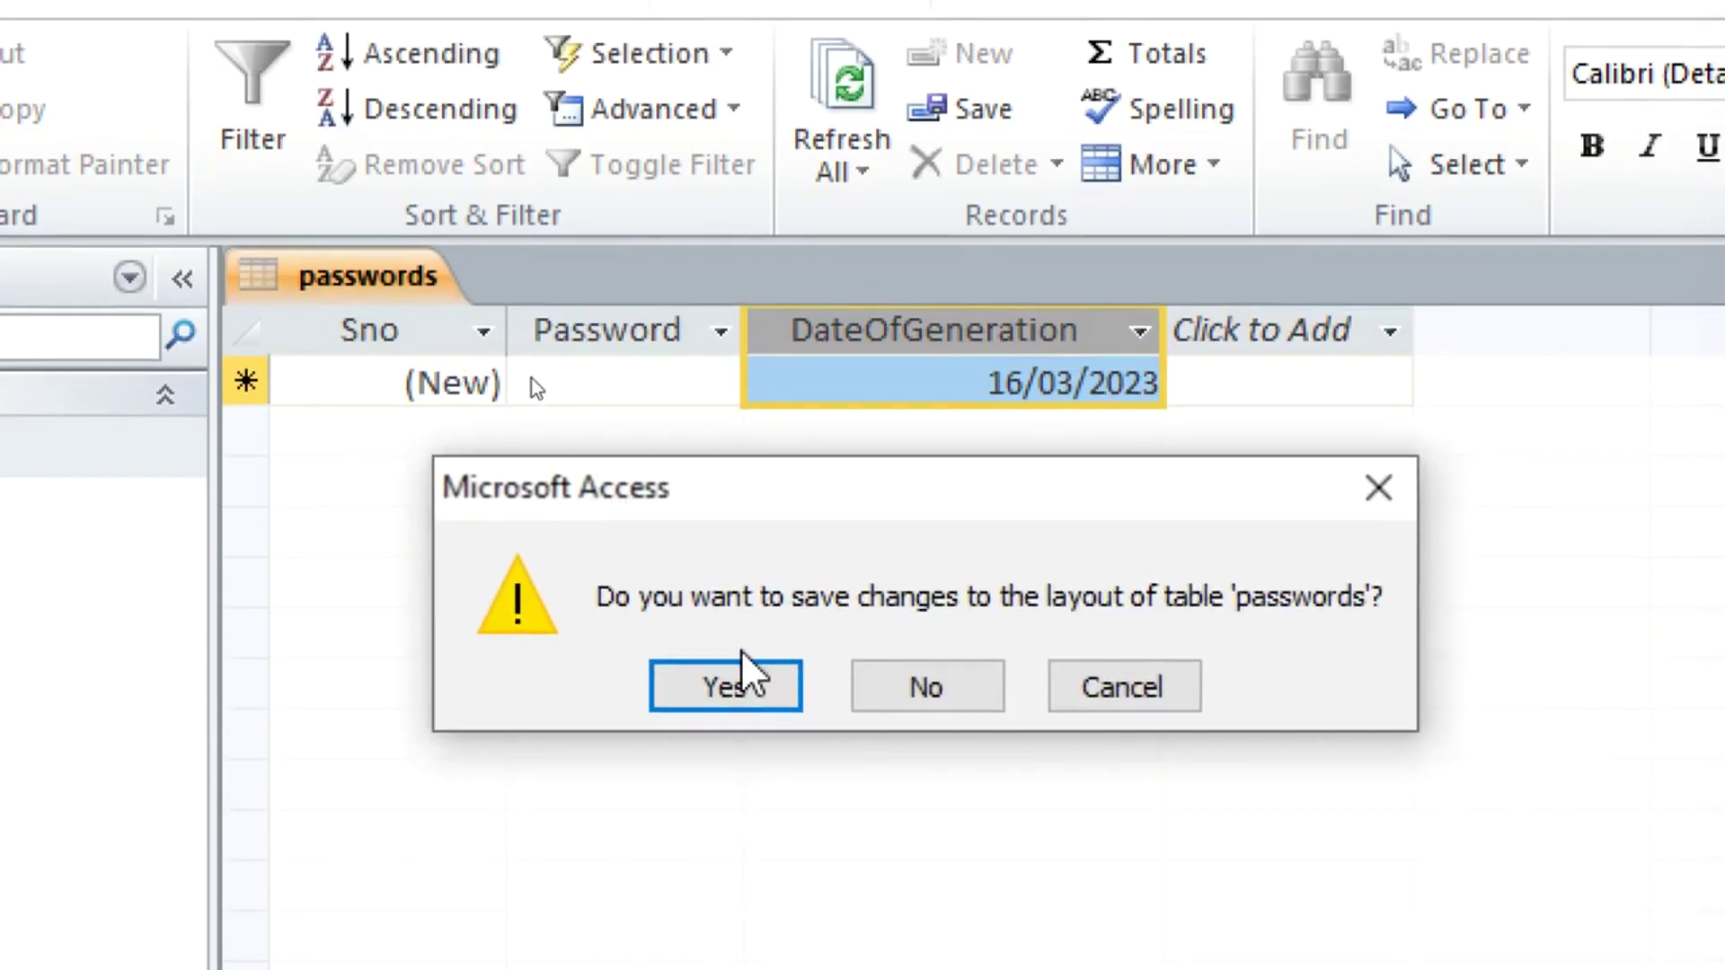
pyautogui.click(1210, 958)
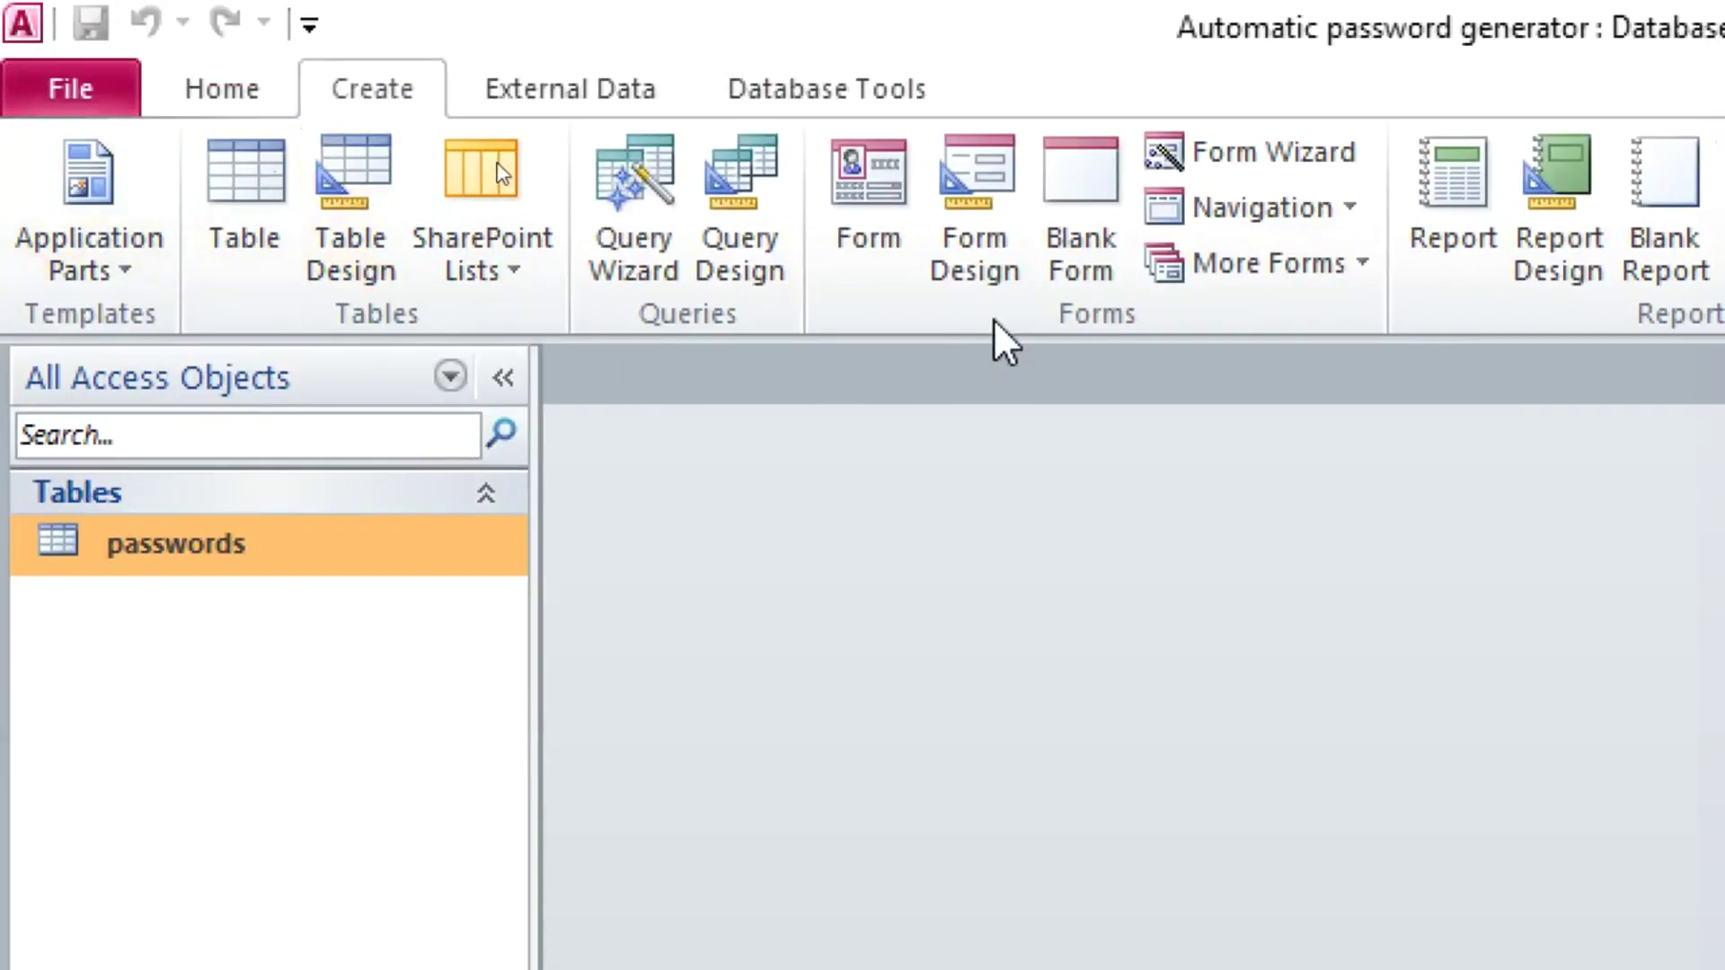
# - Create a Modal Dialog form, delete its OK and Cancel buttons, and shorten Detail to about 6.4
pyautogui.click(1222, 274)
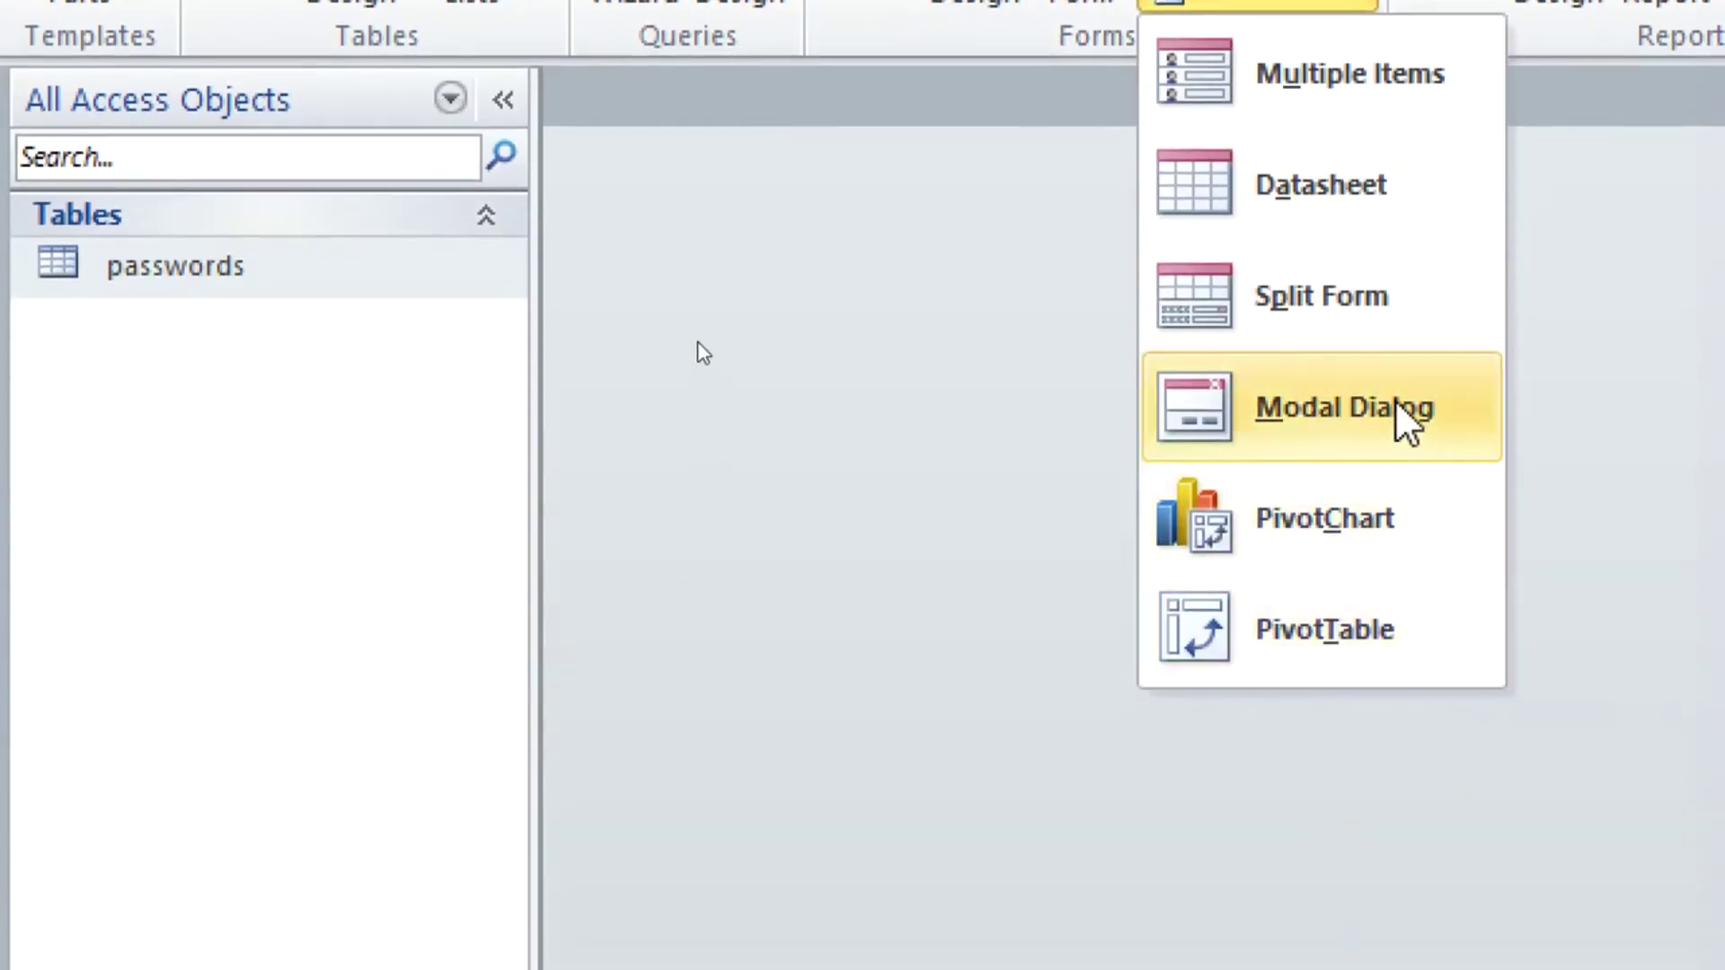
pyautogui.click(1407, 422)
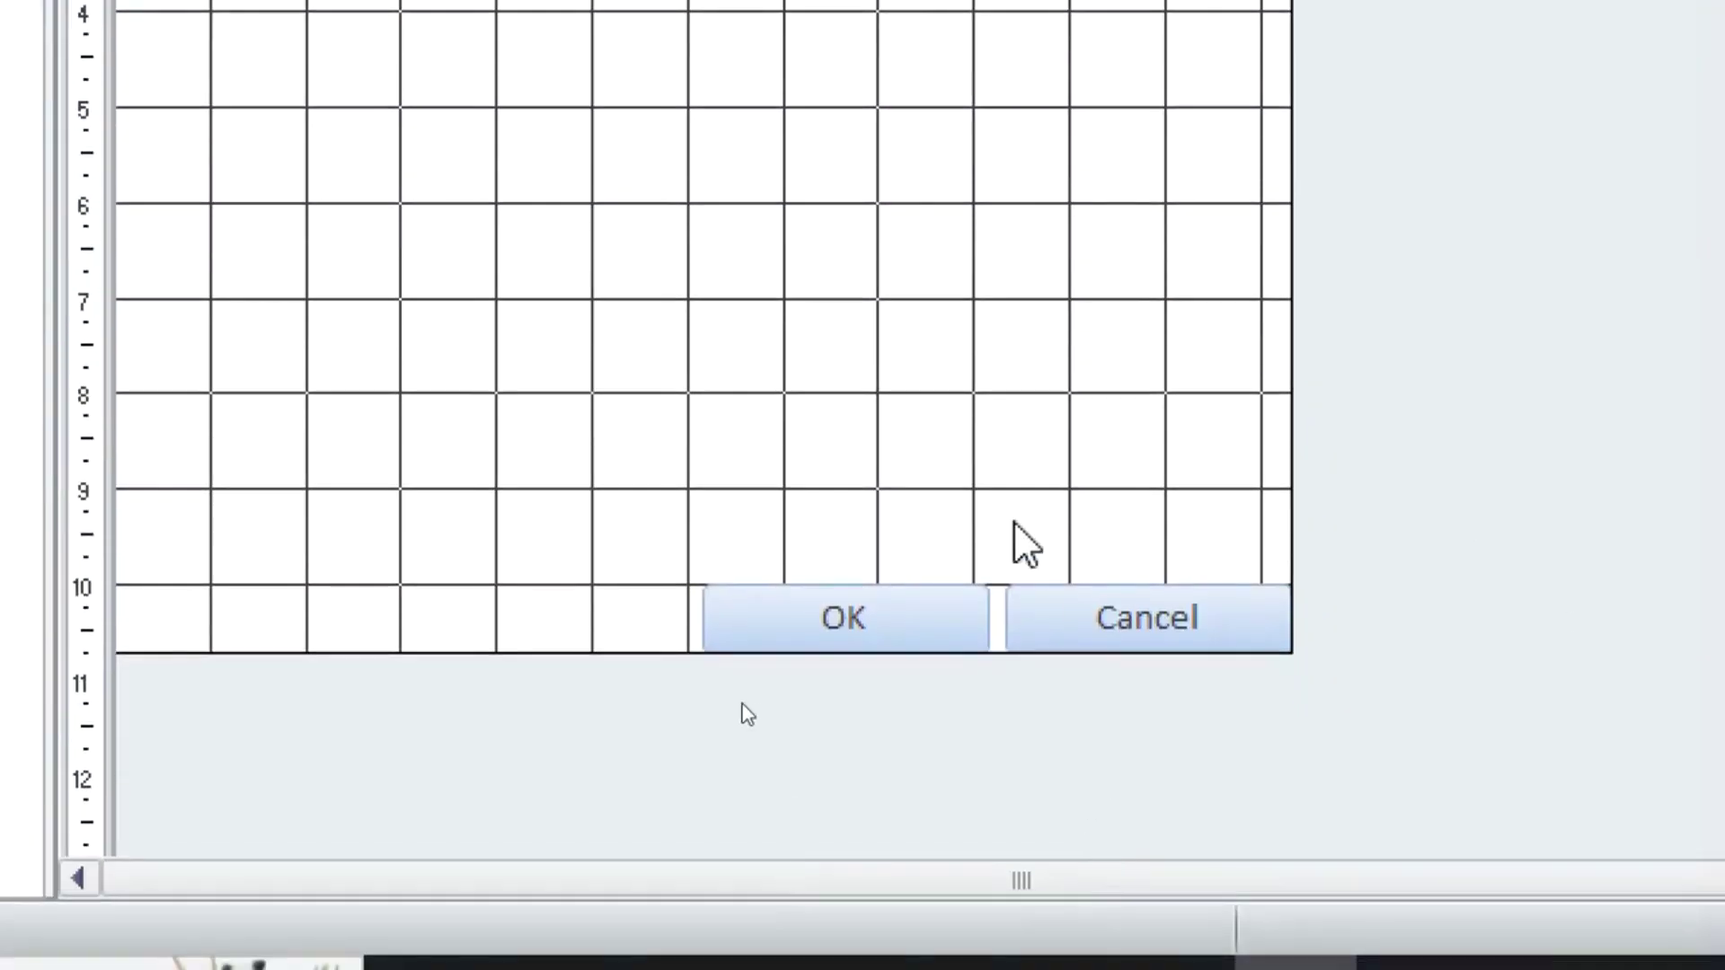
pyautogui.moveTo(774, 535); pyautogui.dragTo(1186, 606)
pyautogui.press('Delete')
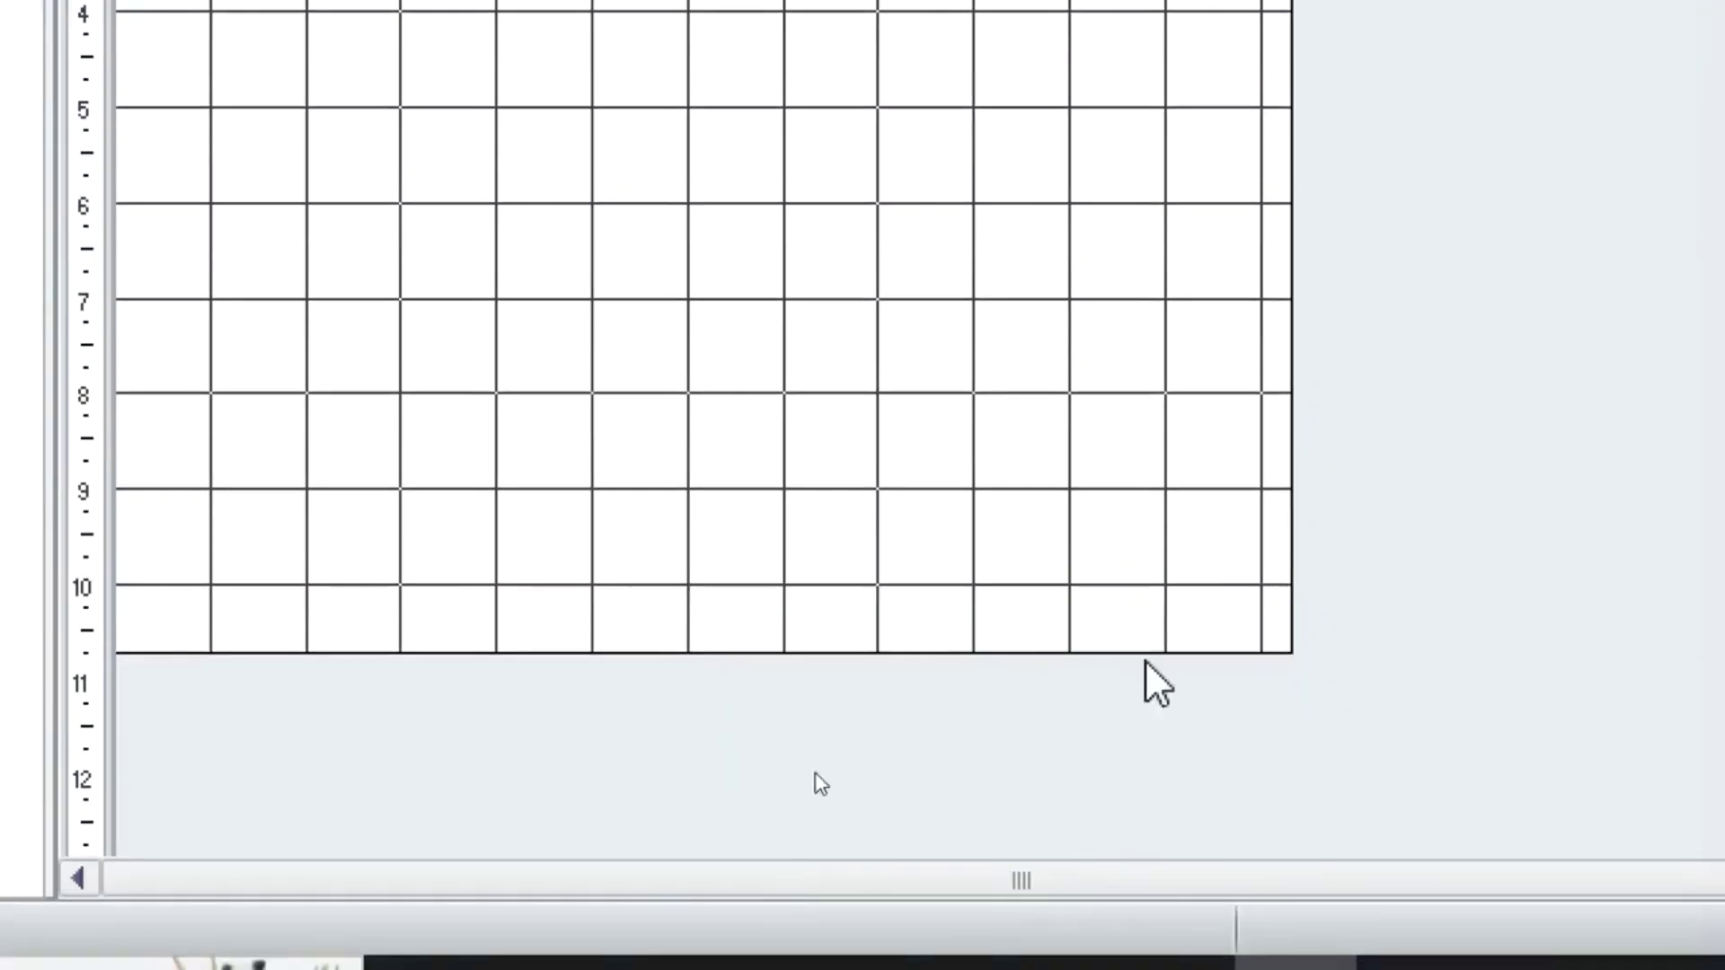
pyautogui.moveTo(1262, 688); pyautogui.dragTo(1034, 300)
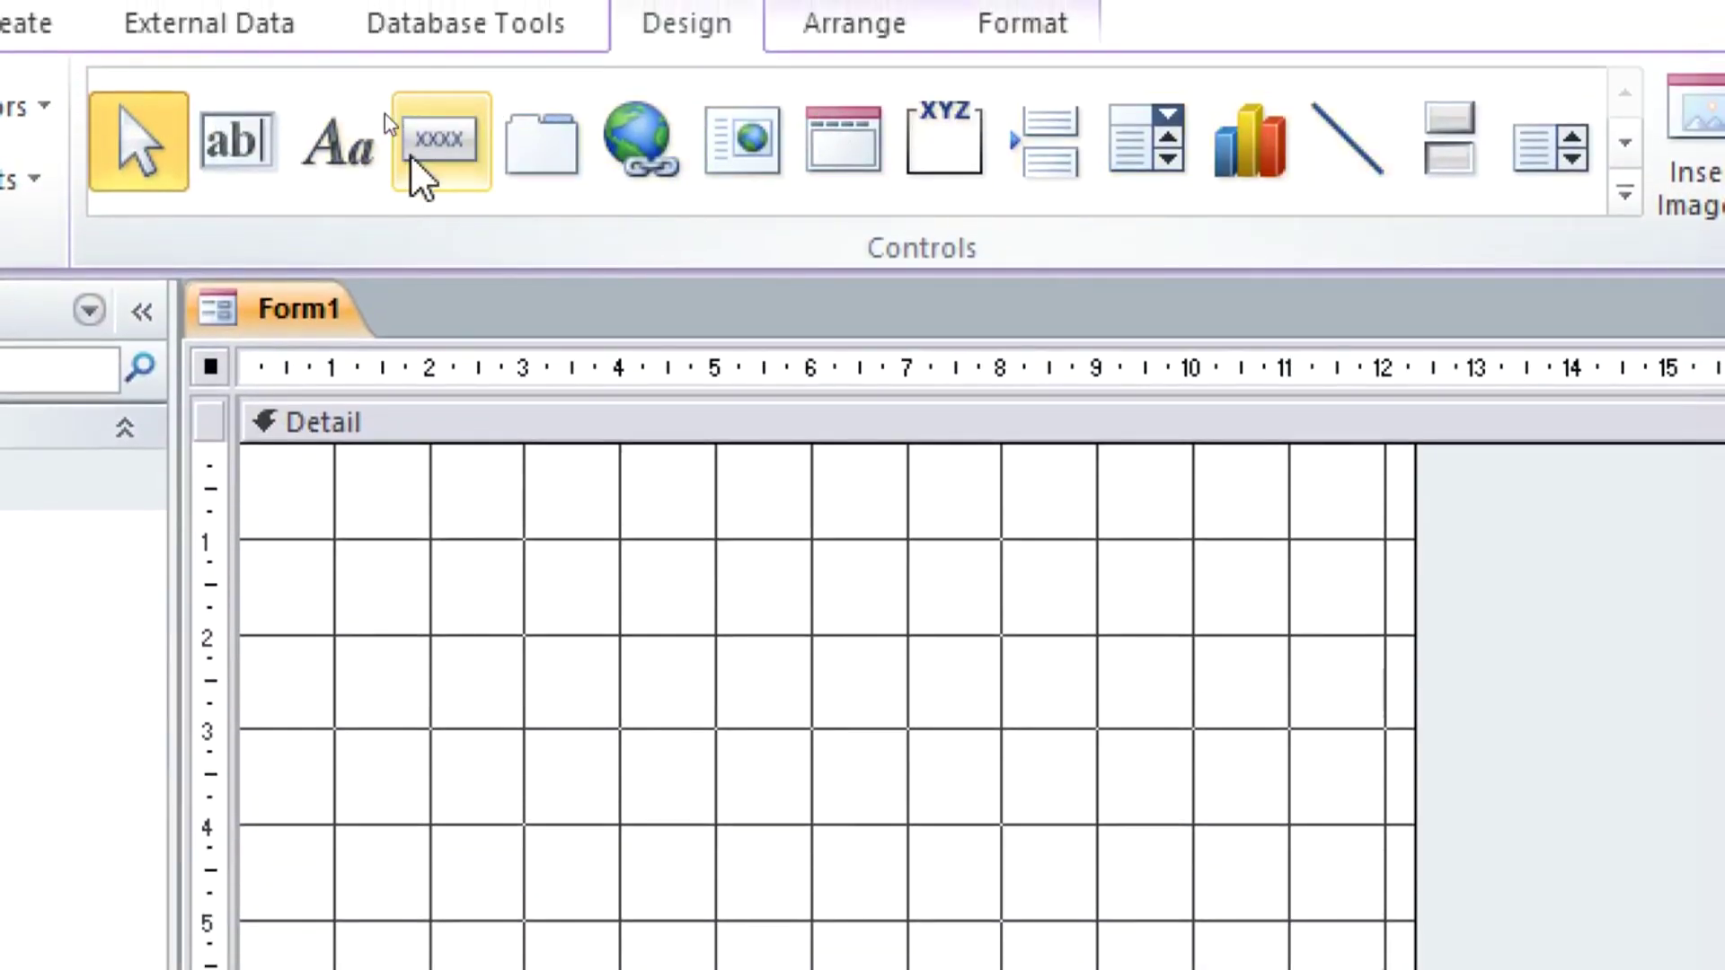
# - Draw a PASSWORD label and a DATE GENERATED label below it, then select both
pyautogui.click(347, 167)
pyautogui.moveTo(280, 568); pyautogui.dragTo(648, 699)
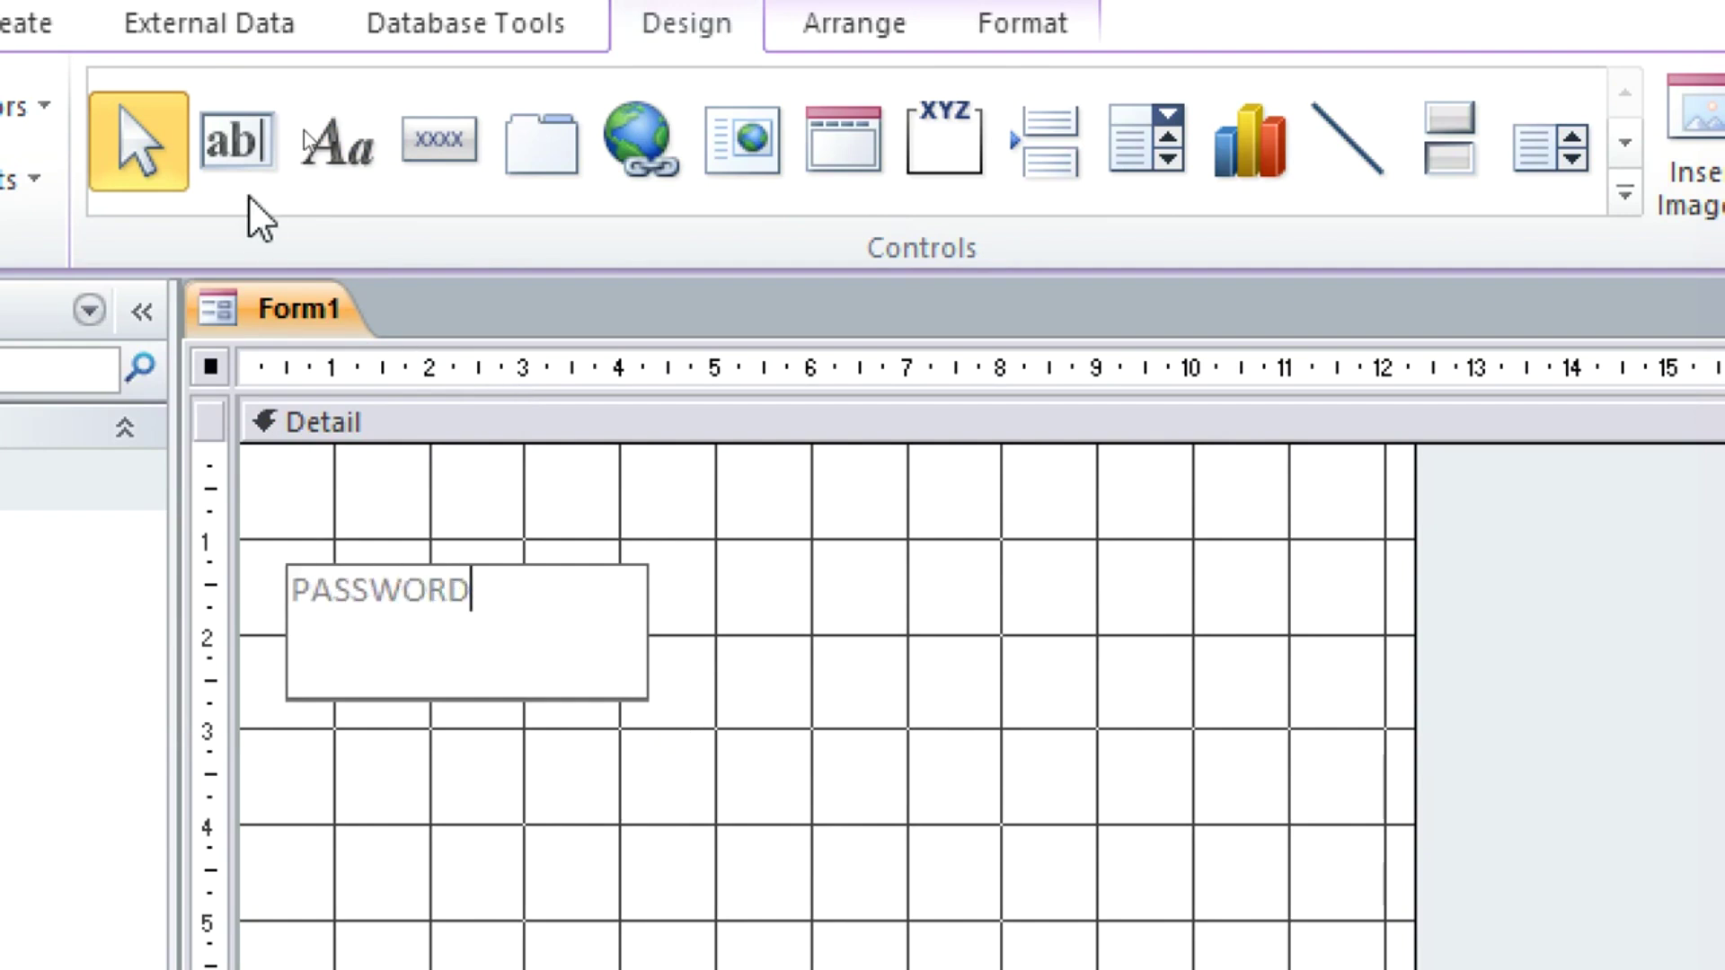
pyautogui.click(377, 173)
pyautogui.moveTo(297, 646); pyautogui.dragTo(641, 737)
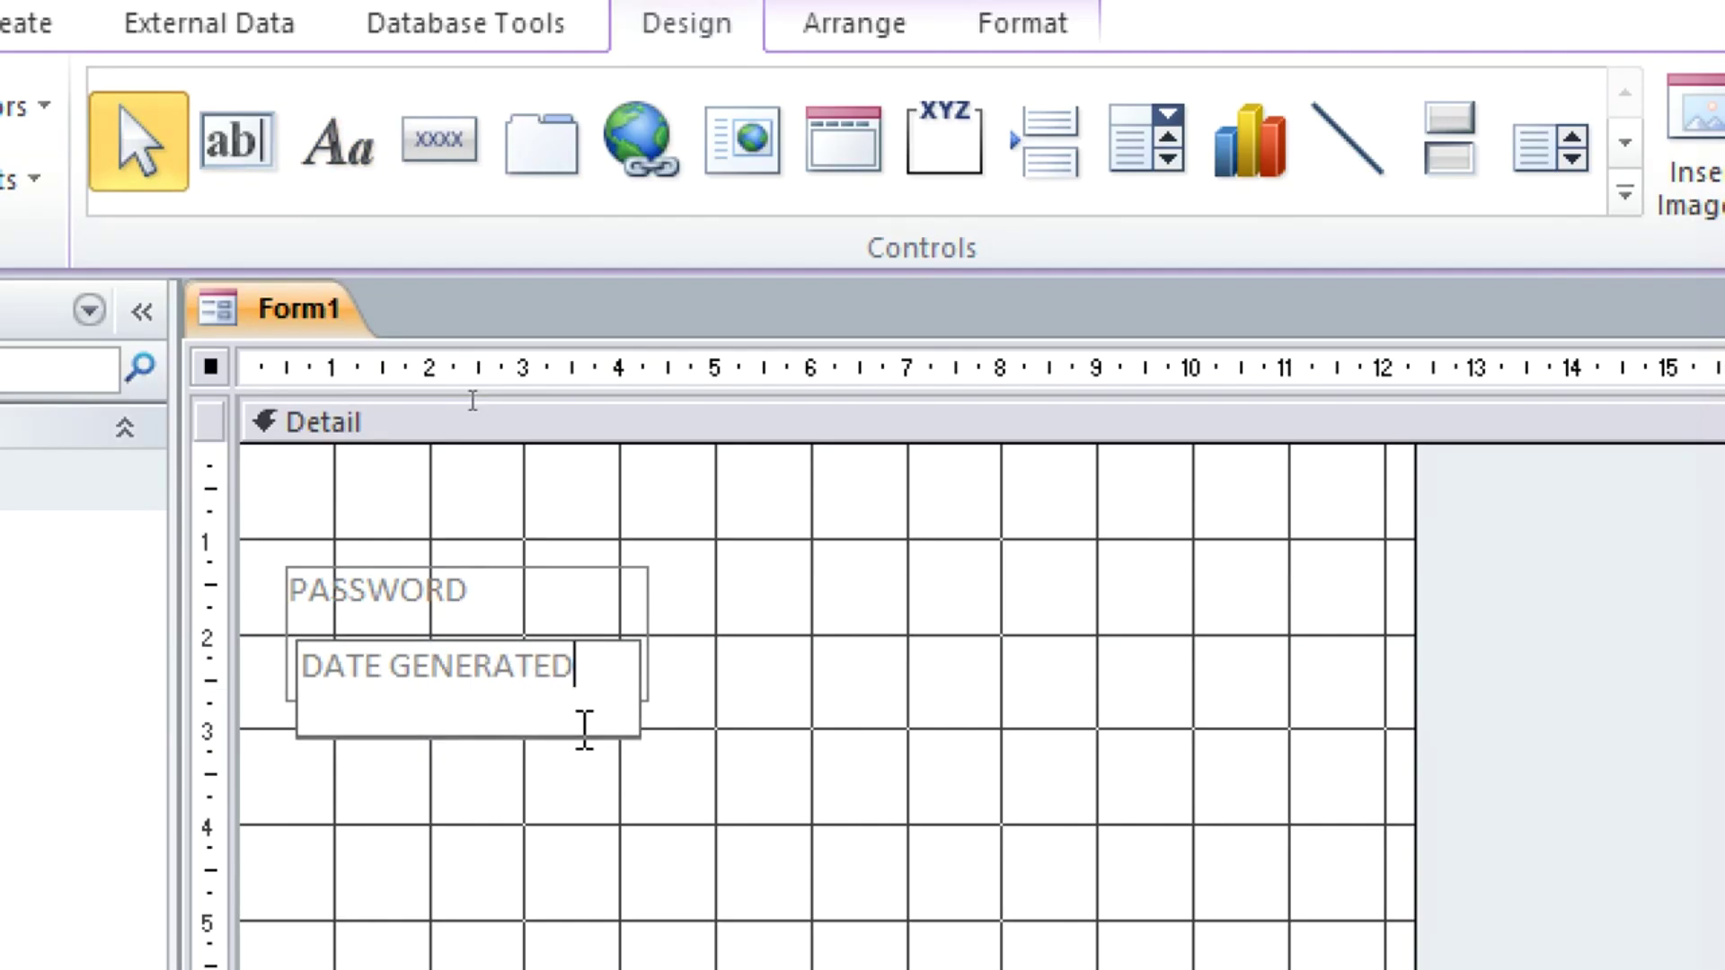
pyautogui.click(764, 759)
pyautogui.moveTo(421, 647); pyautogui.dragTo(396, 704)
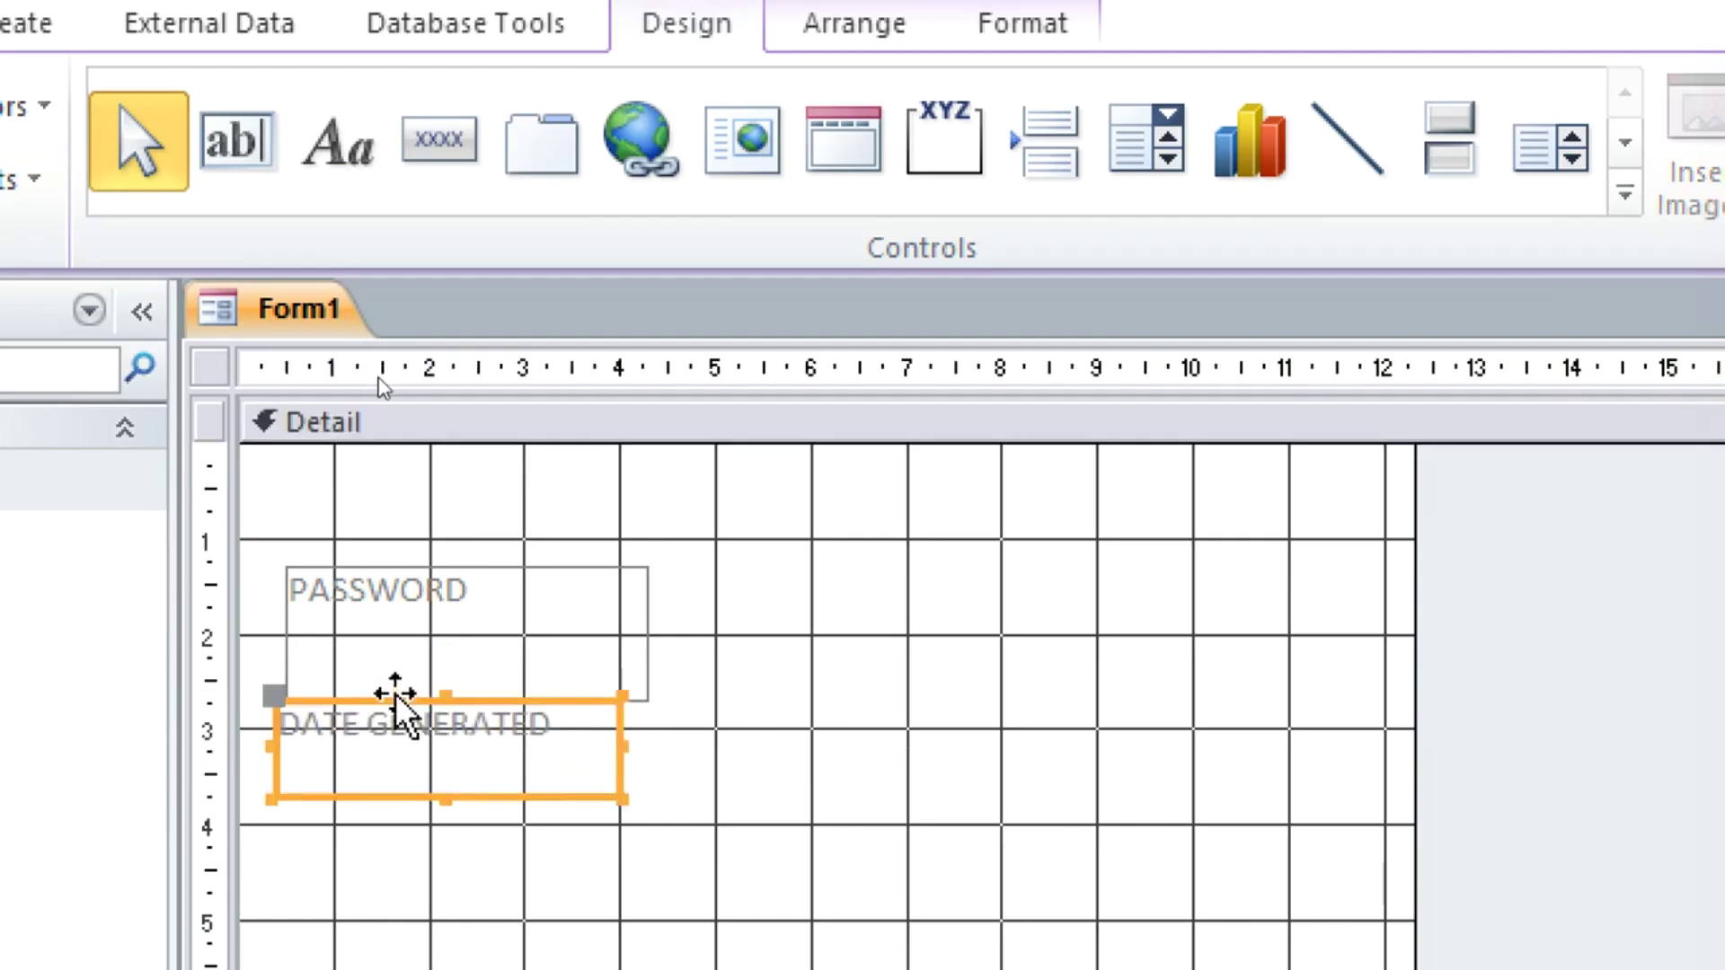
pyautogui.moveTo(689, 539); pyautogui.dragTo(490, 843)
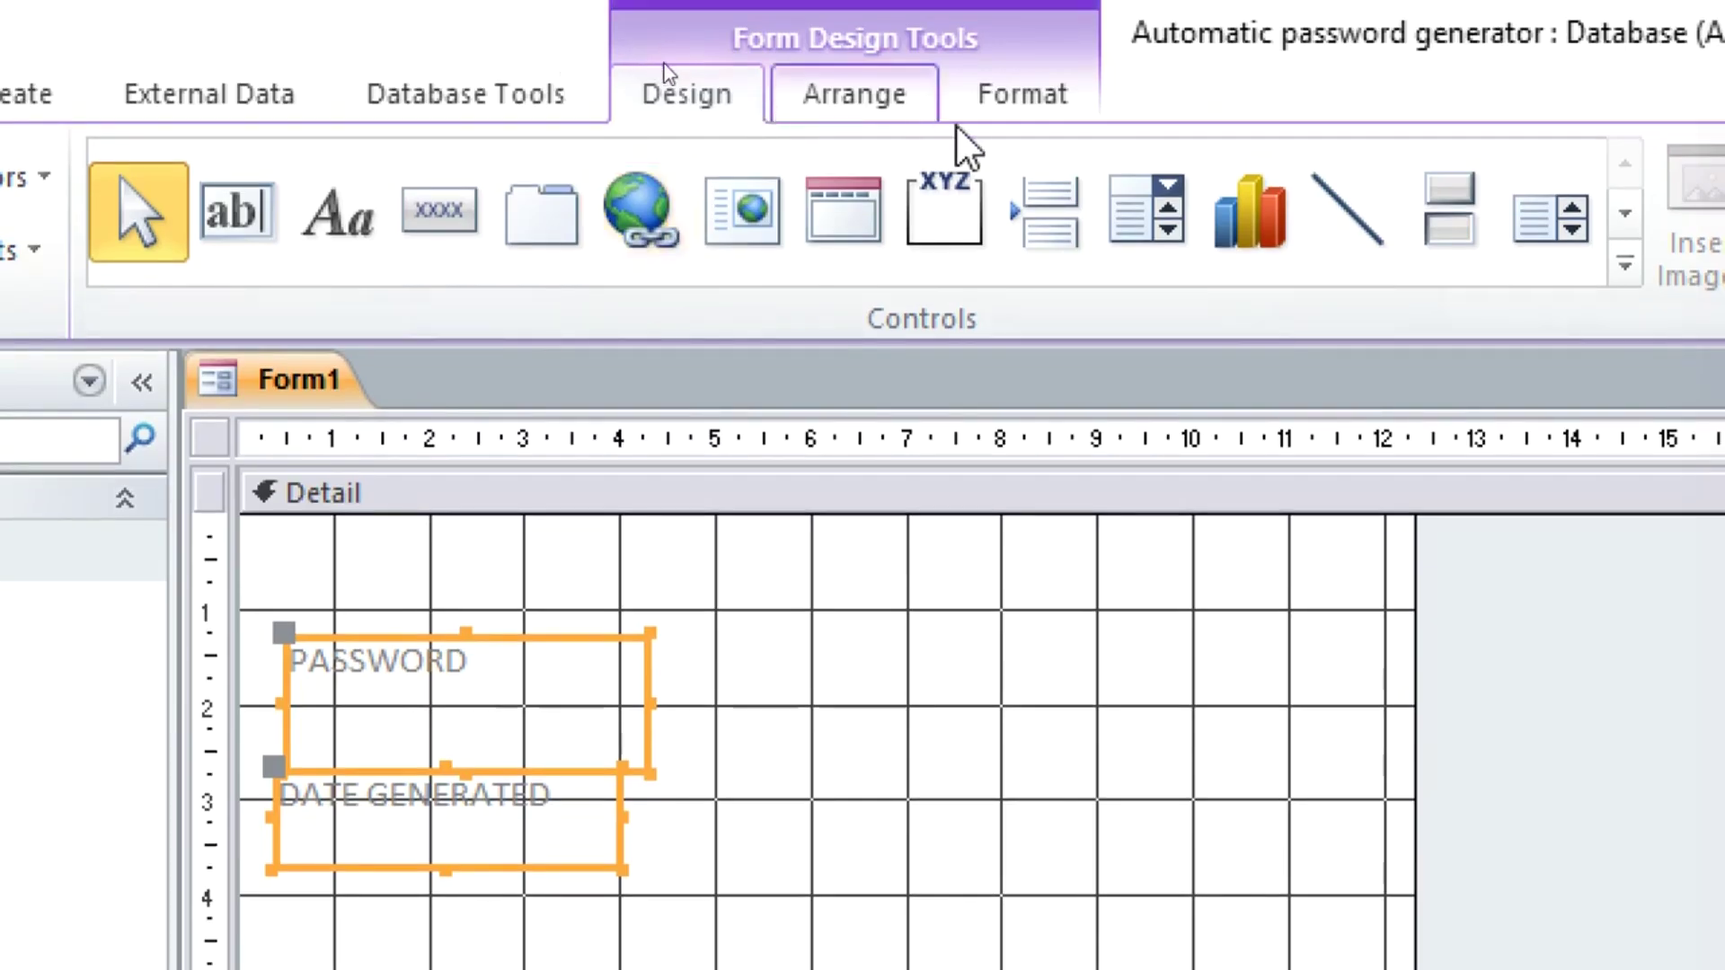
# - Set both labels to font size 22 with red text
pyautogui.click(1015, 33)
pyautogui.click(444, 175)
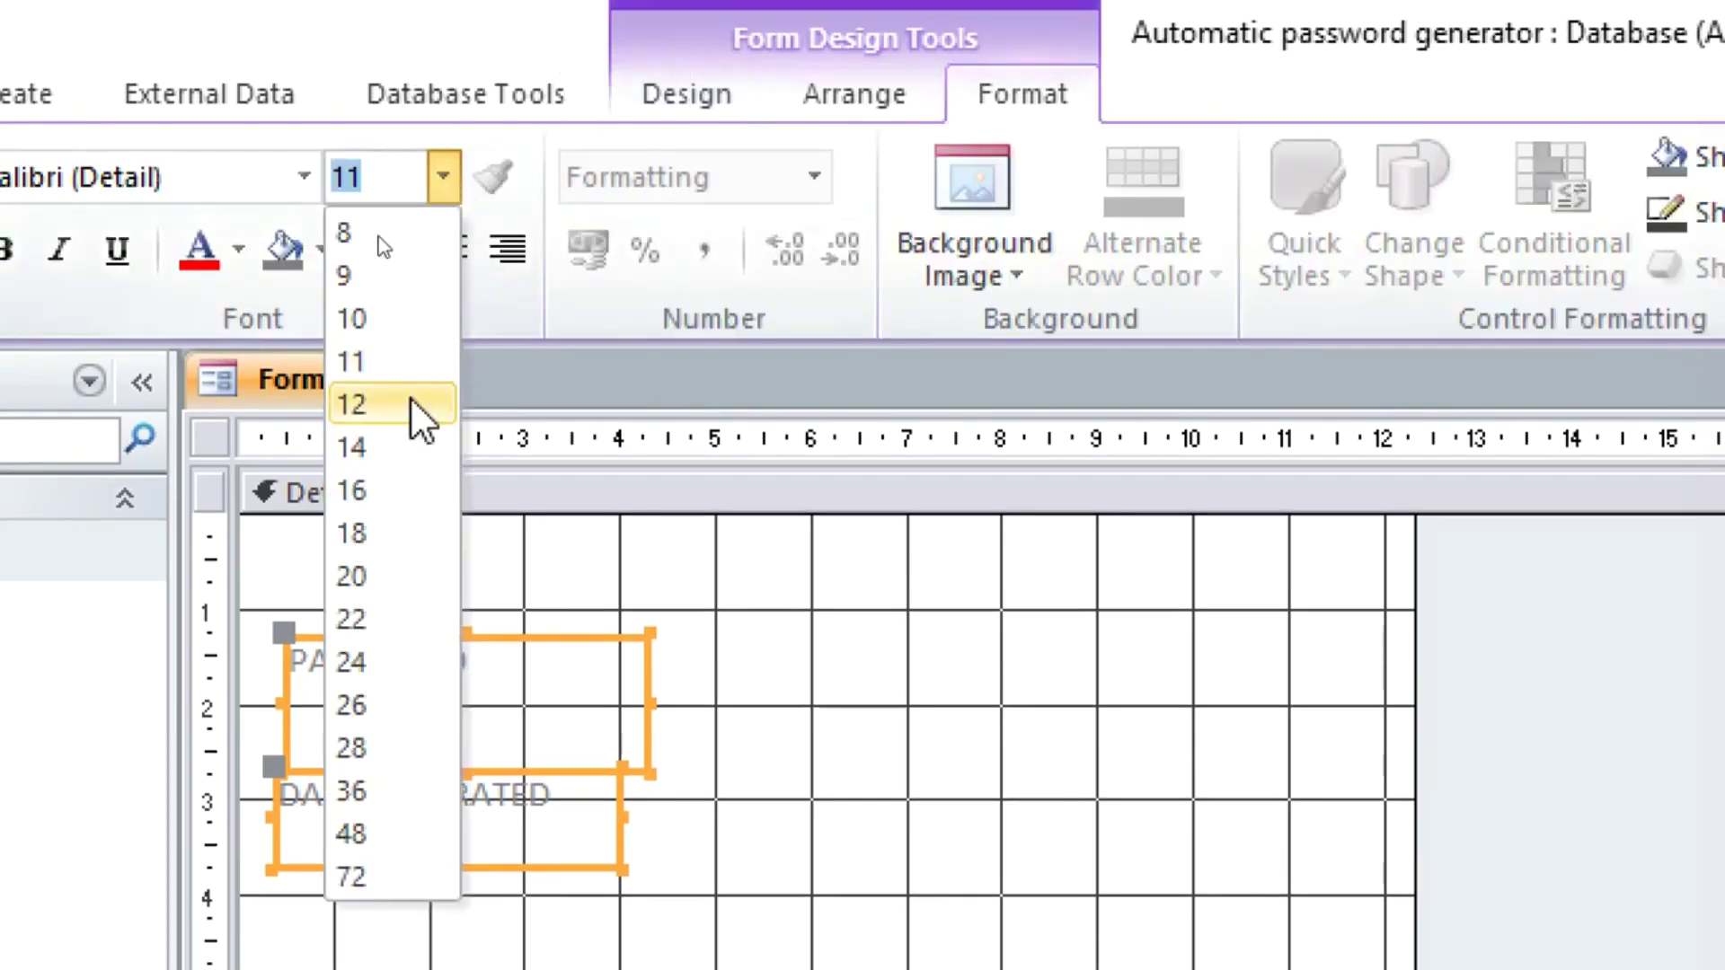
pyautogui.click(393, 632)
pyautogui.click(216, 257)
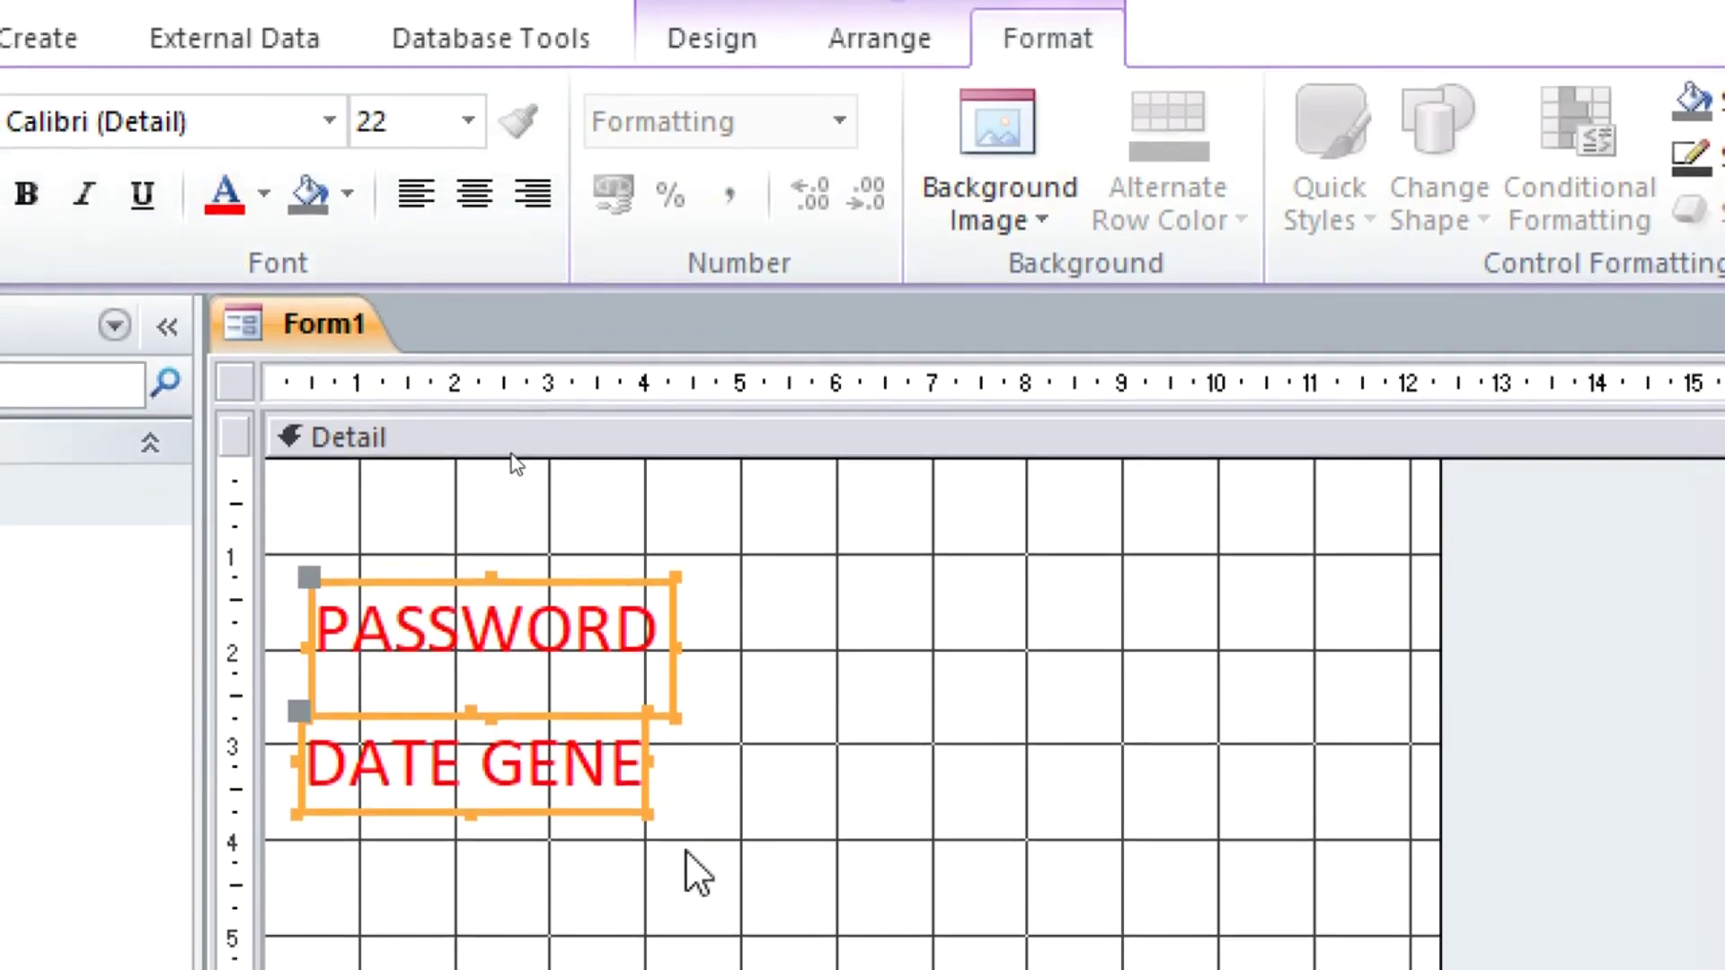
pyautogui.click(640, 861)
# - Widen the DATE GENERATED label and break it onto two lines after DATE
pyautogui.click(647, 795)
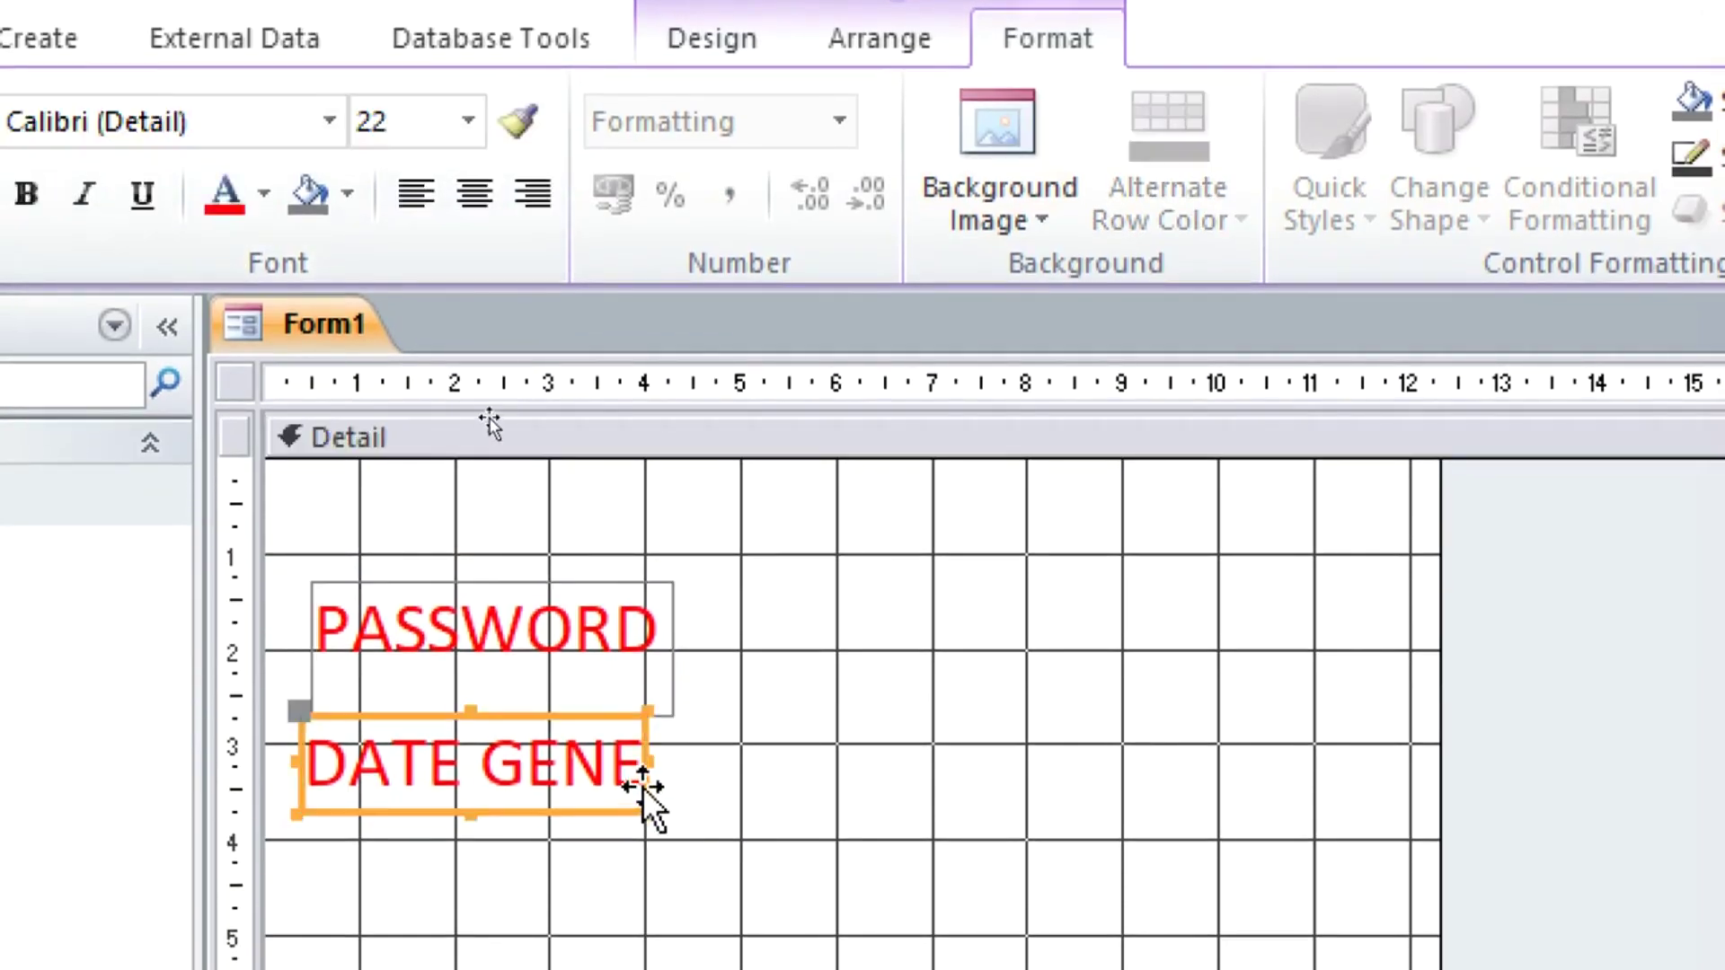
pyautogui.moveTo(647, 774); pyautogui.dragTo(762, 775)
pyautogui.click(467, 764)
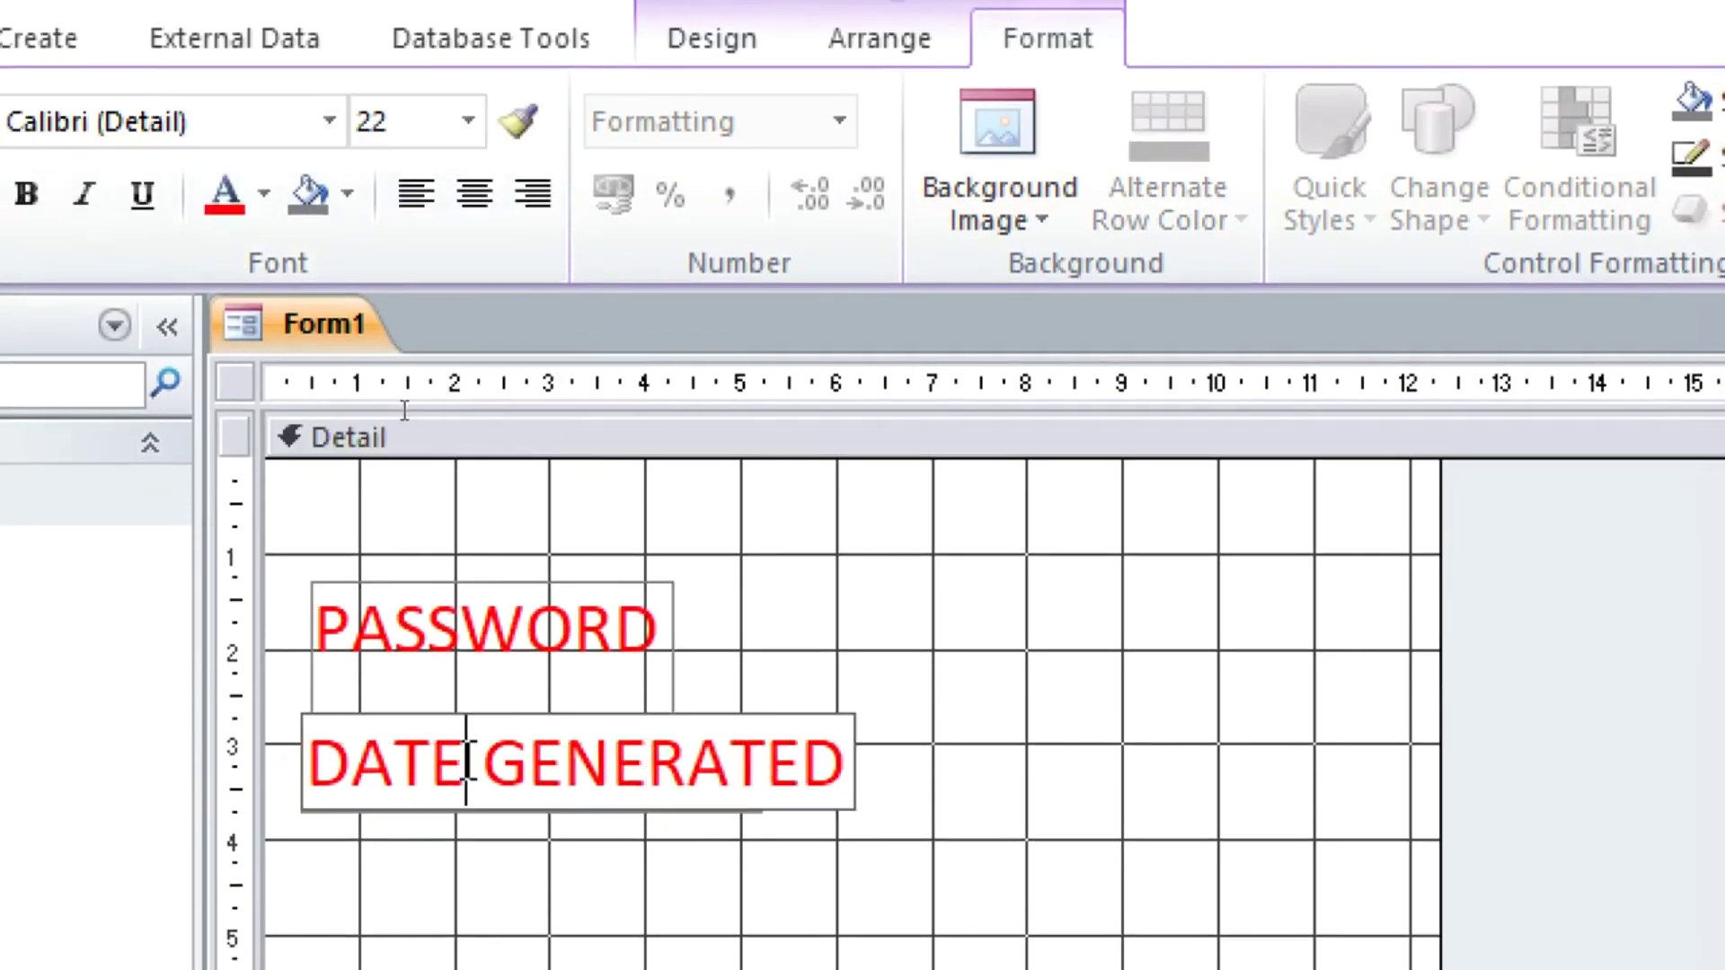
pyautogui.hotkey('ctrl', 'Return')
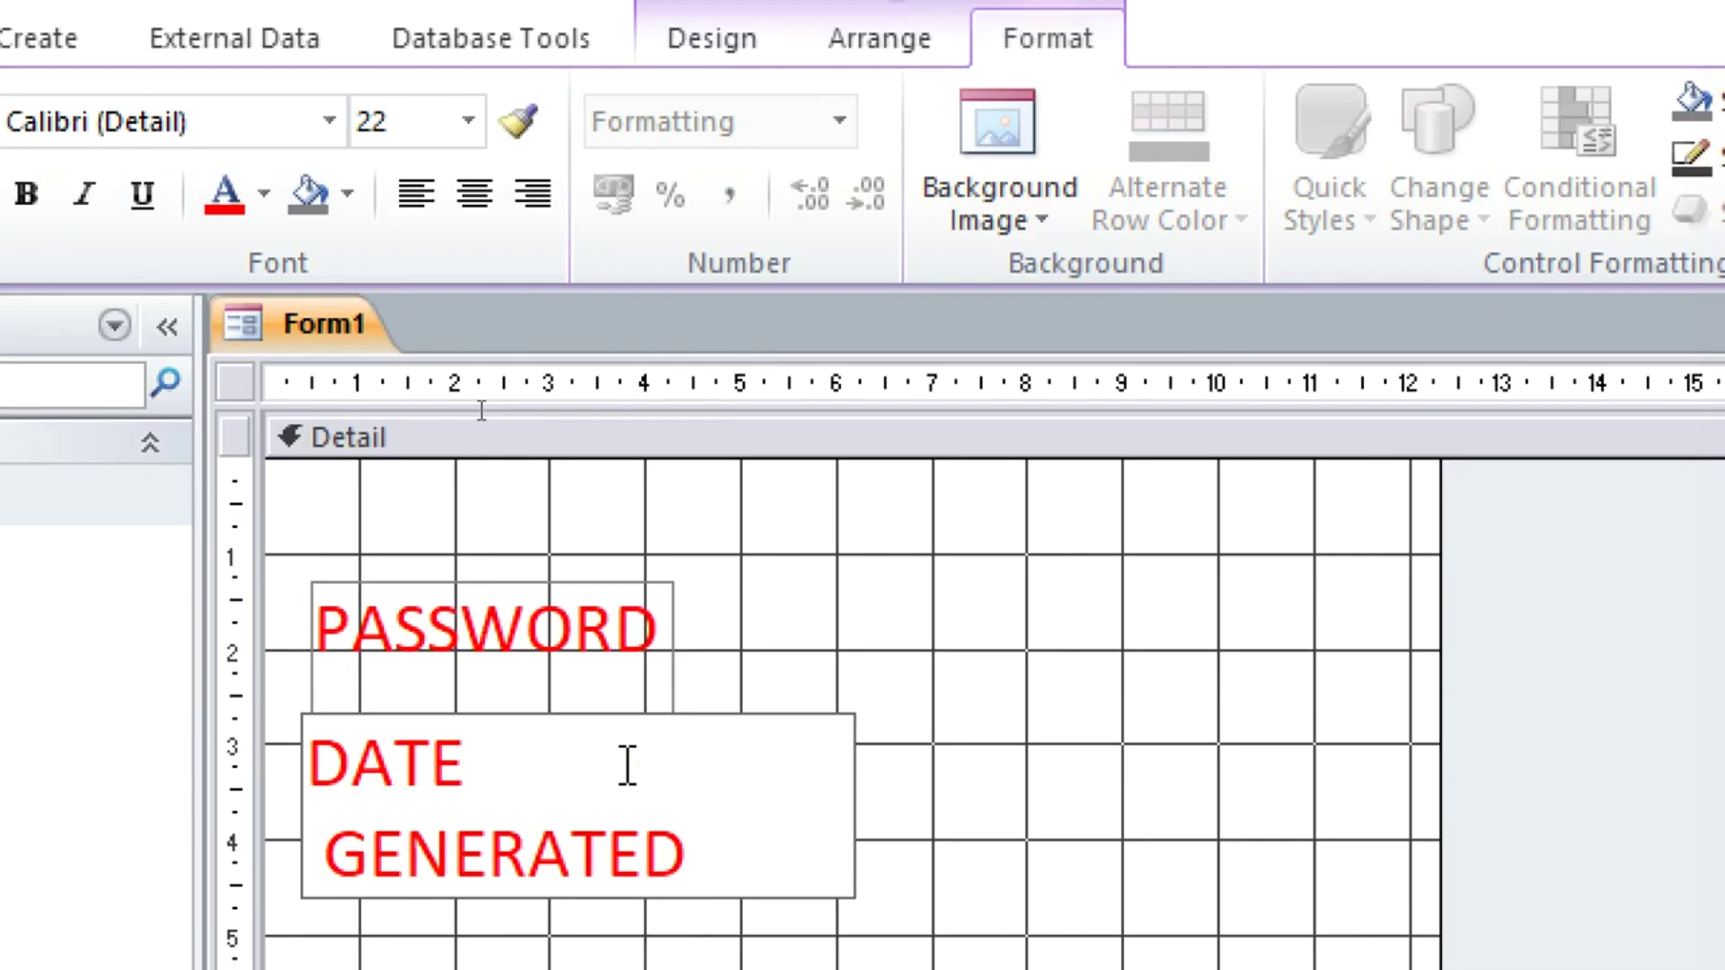
pyautogui.click(994, 767)
pyautogui.click(828, 824)
pyautogui.moveTo(851, 820); pyautogui.dragTo(813, 813)
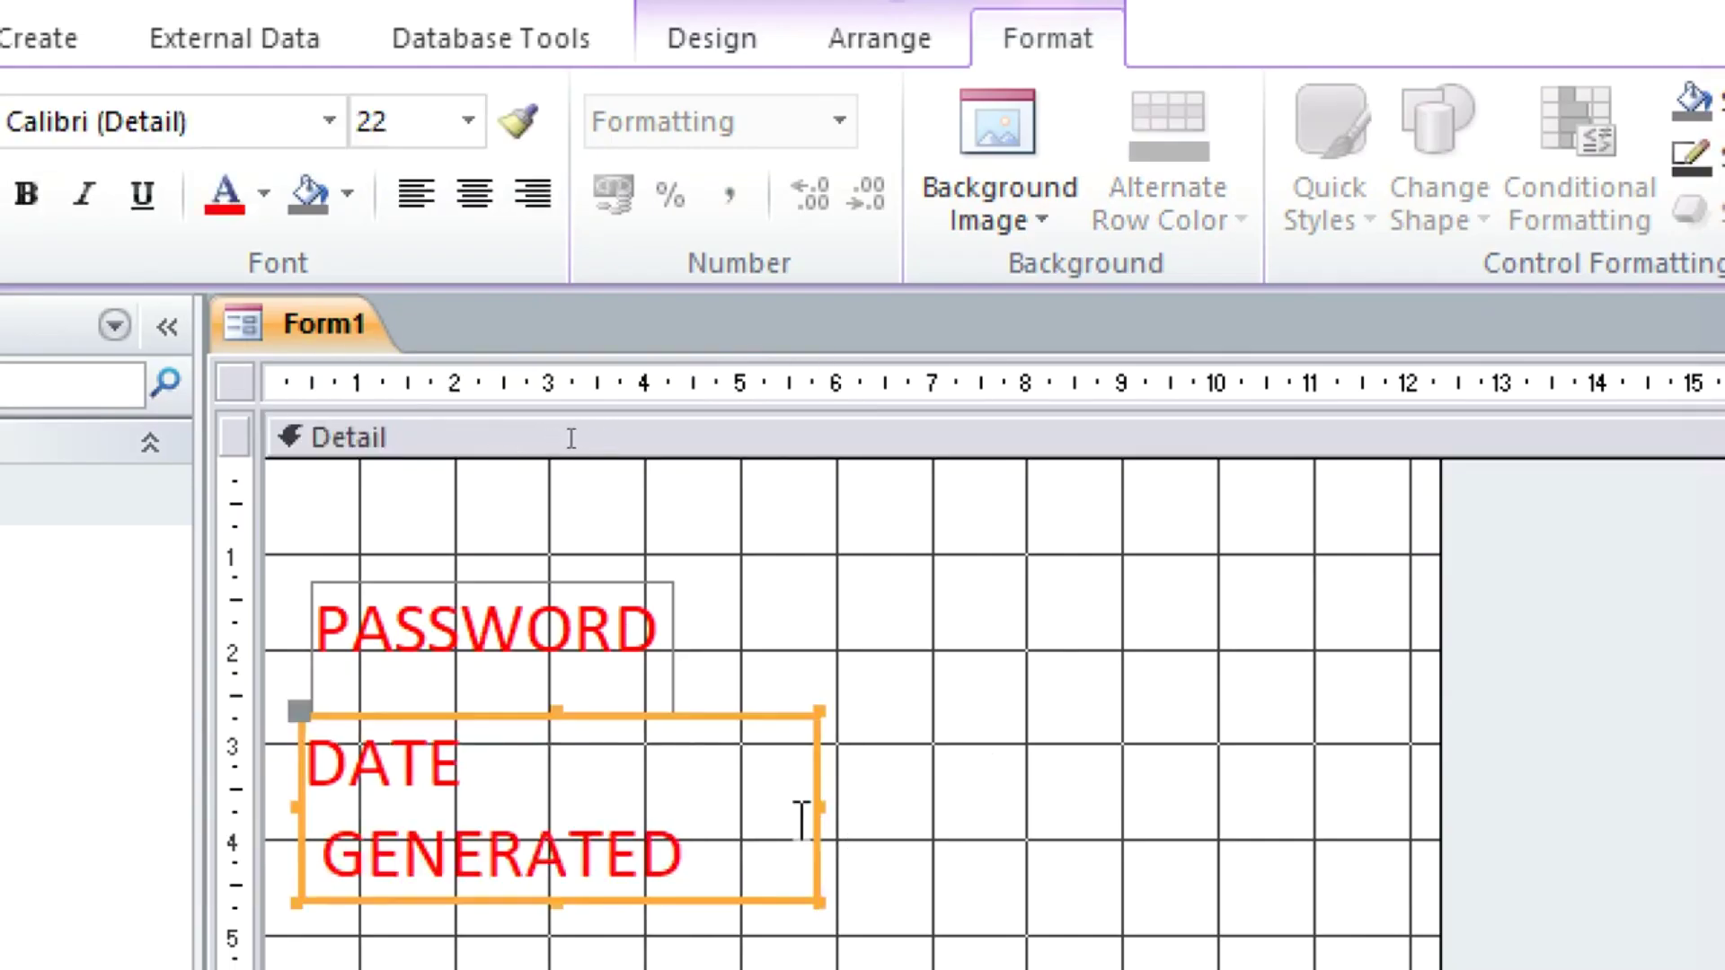
# - Right-align both labels and line up PASSWORD's right edge with DATE GENERATED
pyautogui.moveTo(775, 589); pyautogui.dragTo(550, 835)
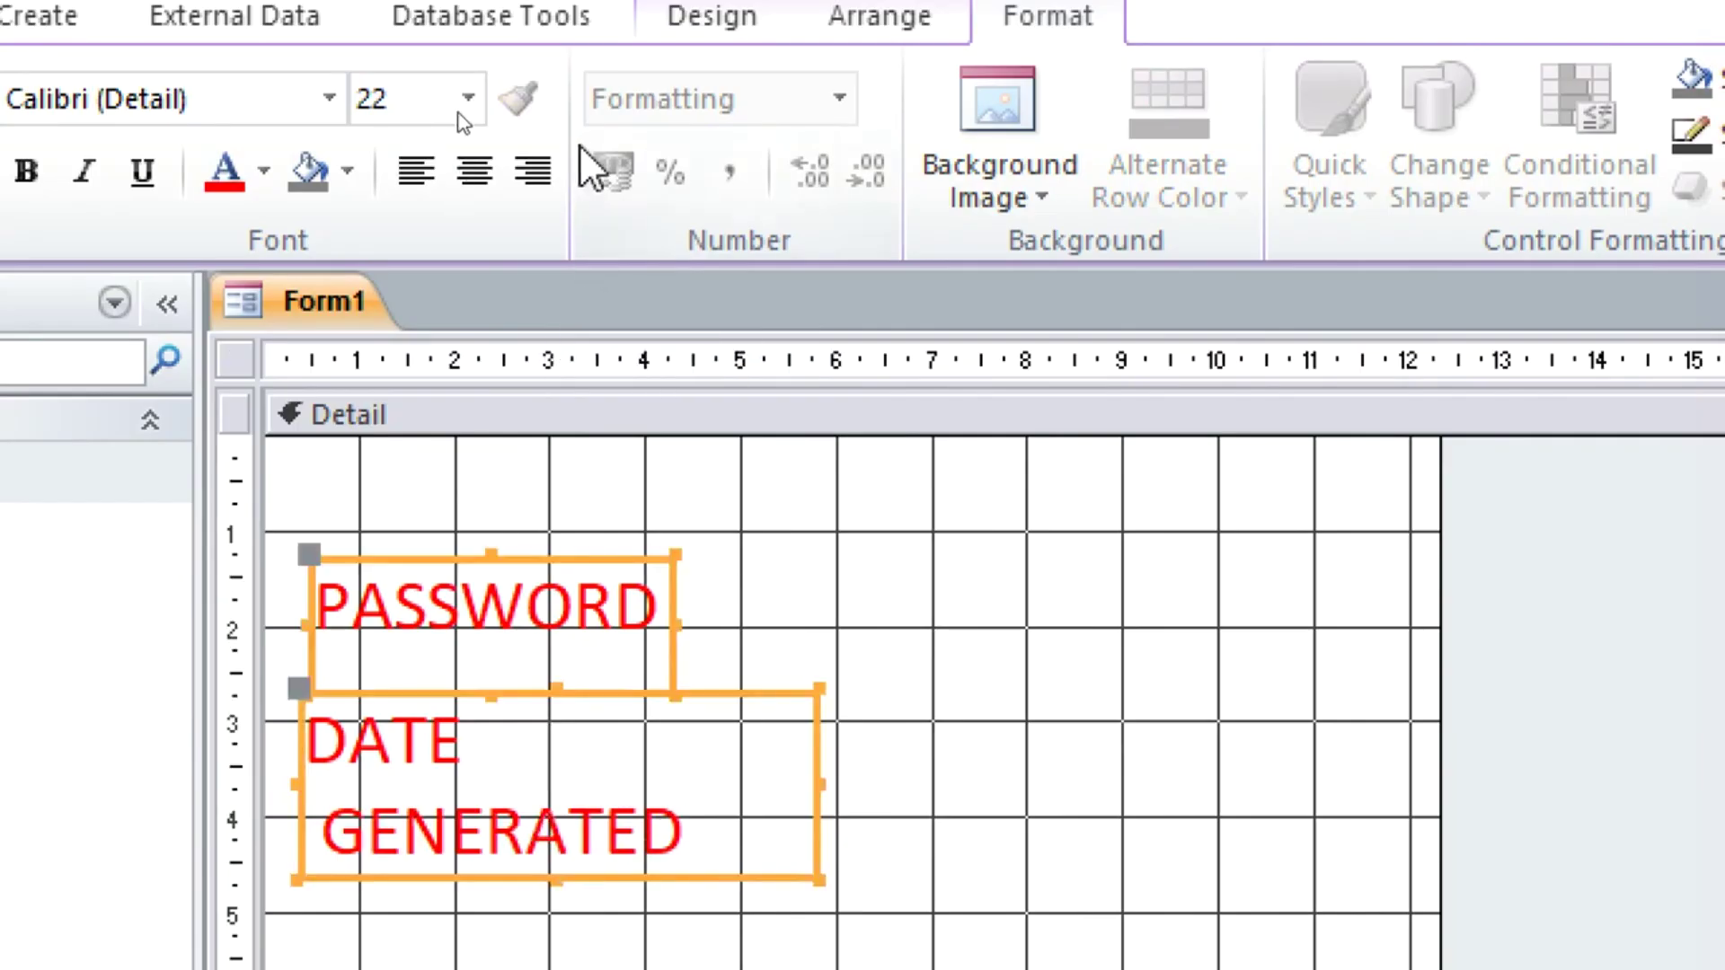
pyautogui.click(532, 171)
pyautogui.click(950, 616)
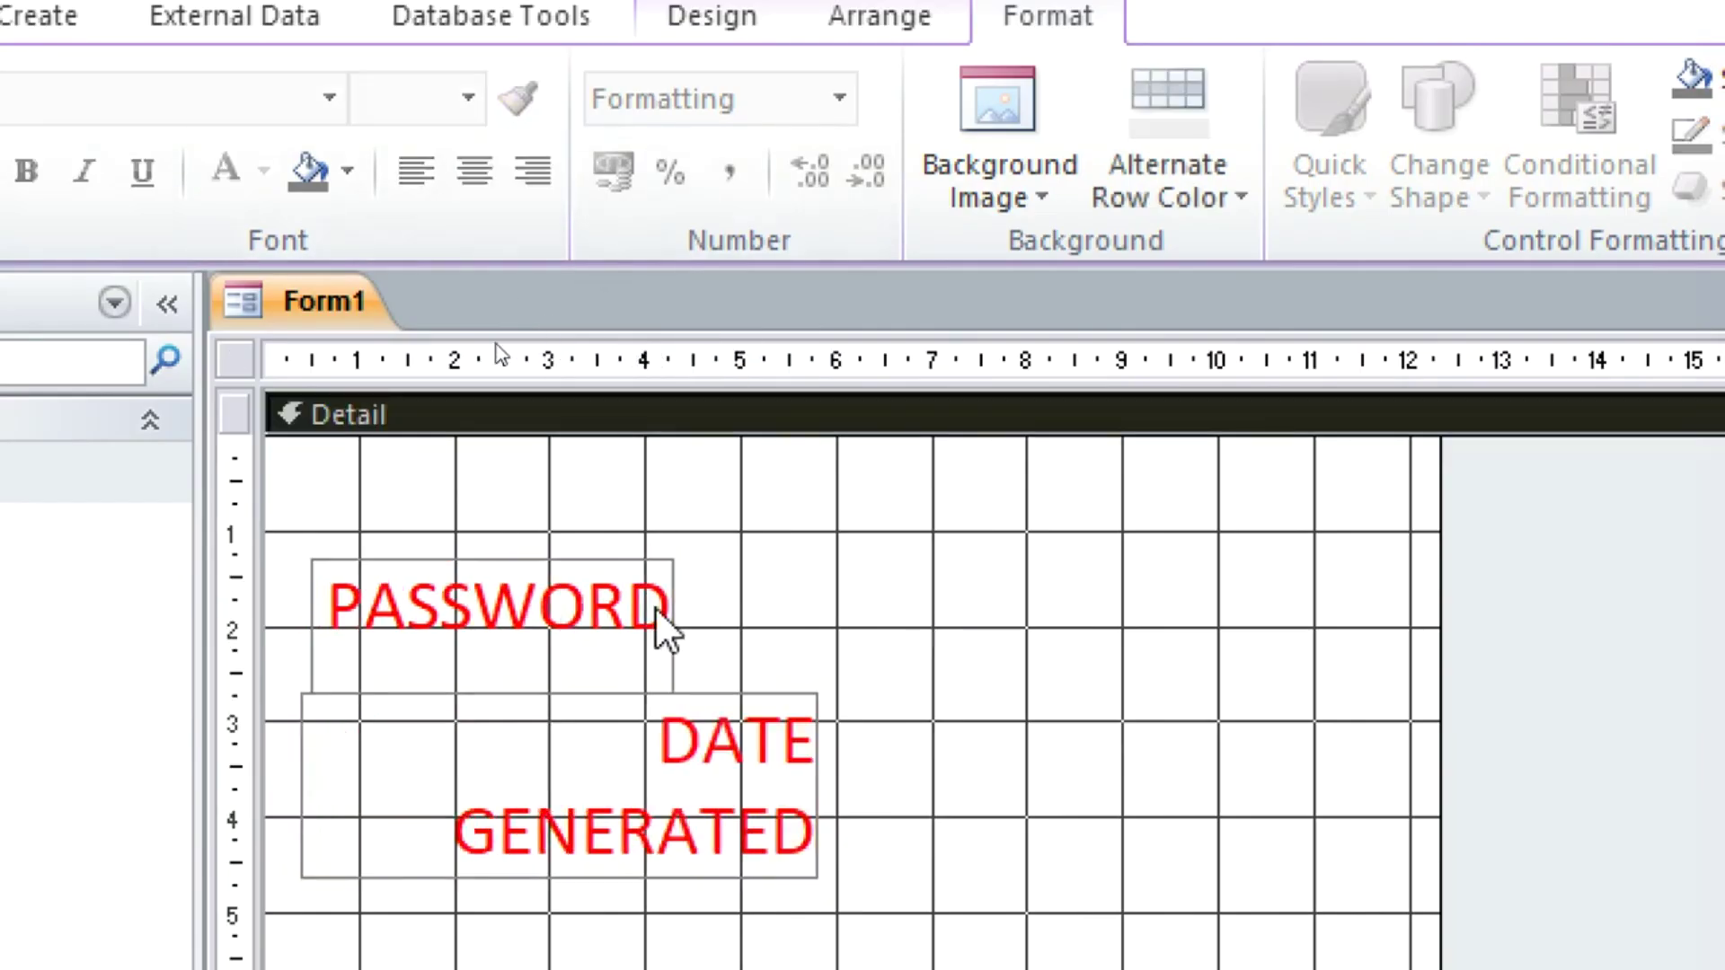
pyautogui.moveTo(655, 607); pyautogui.dragTo(796, 620)
pyautogui.click(784, 622)
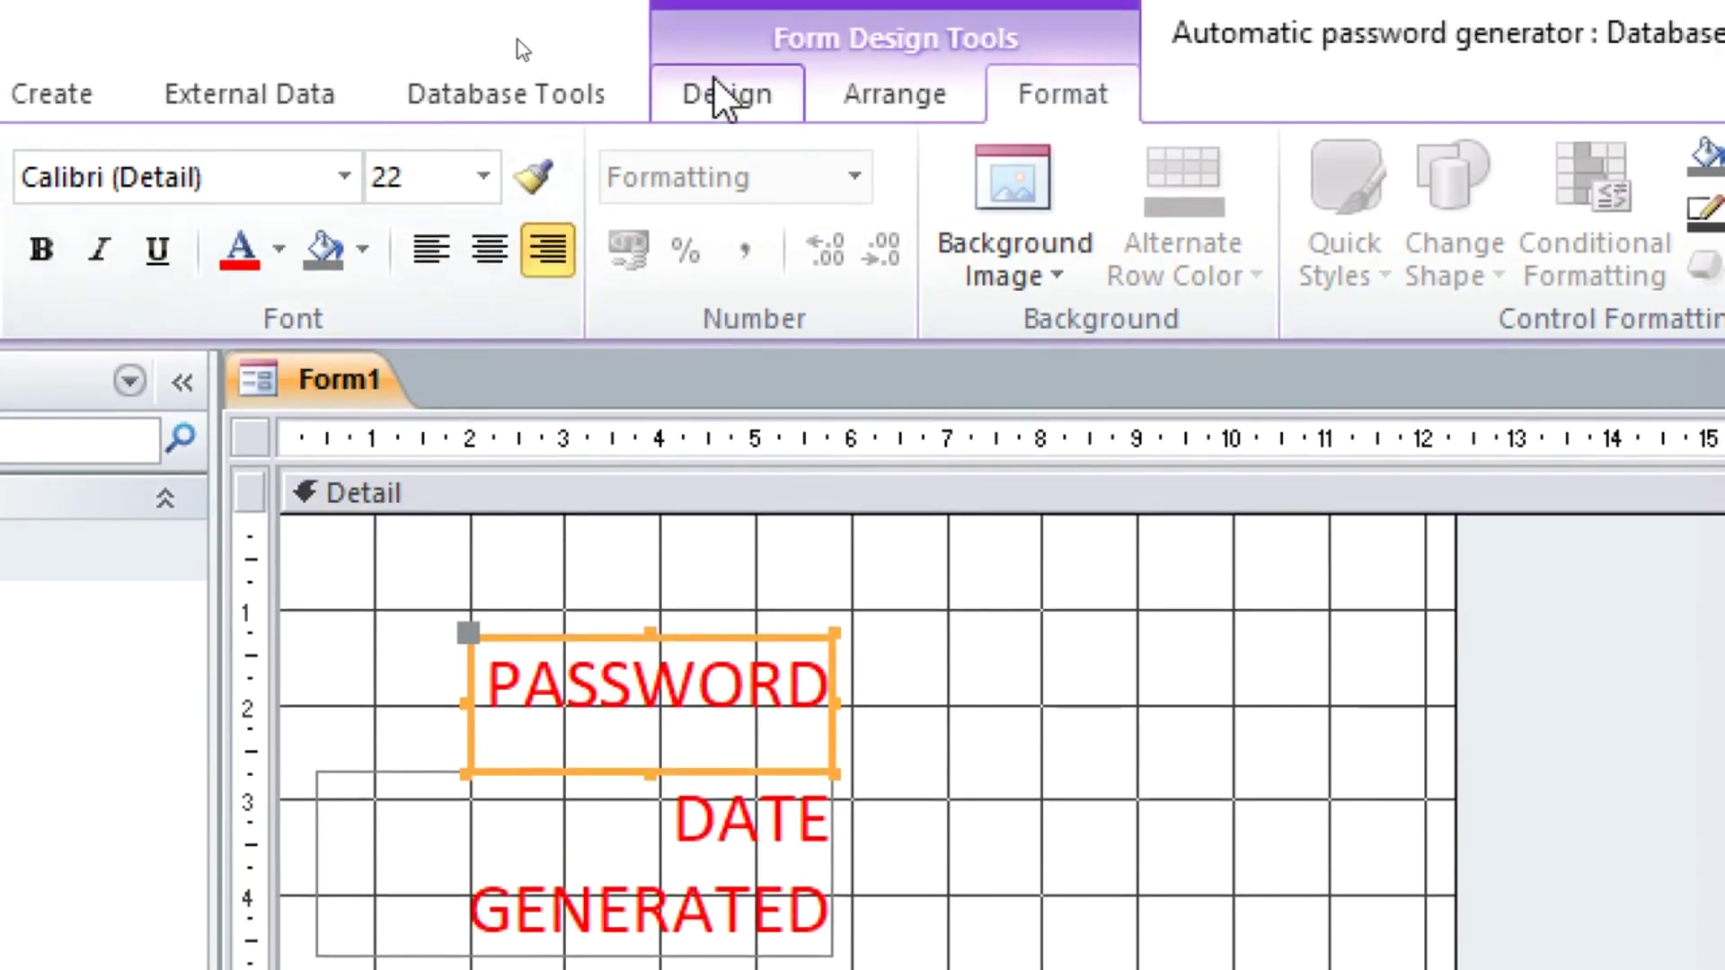
pyautogui.click(709, 12)
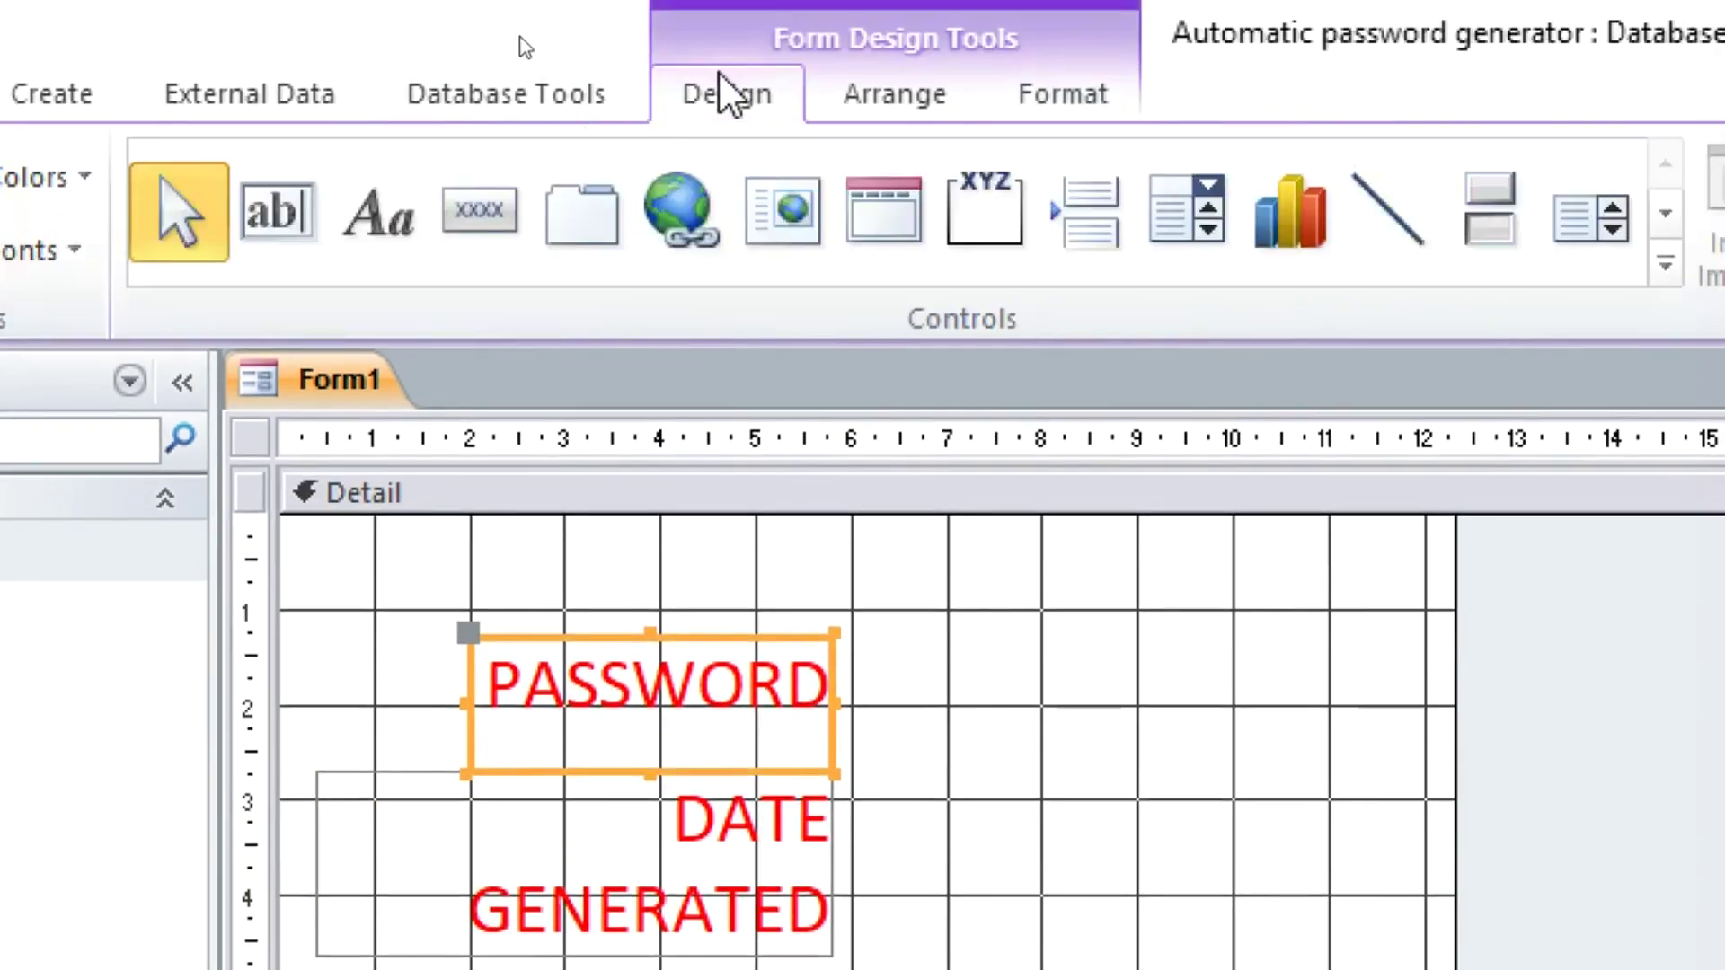
pyautogui.click(279, 212)
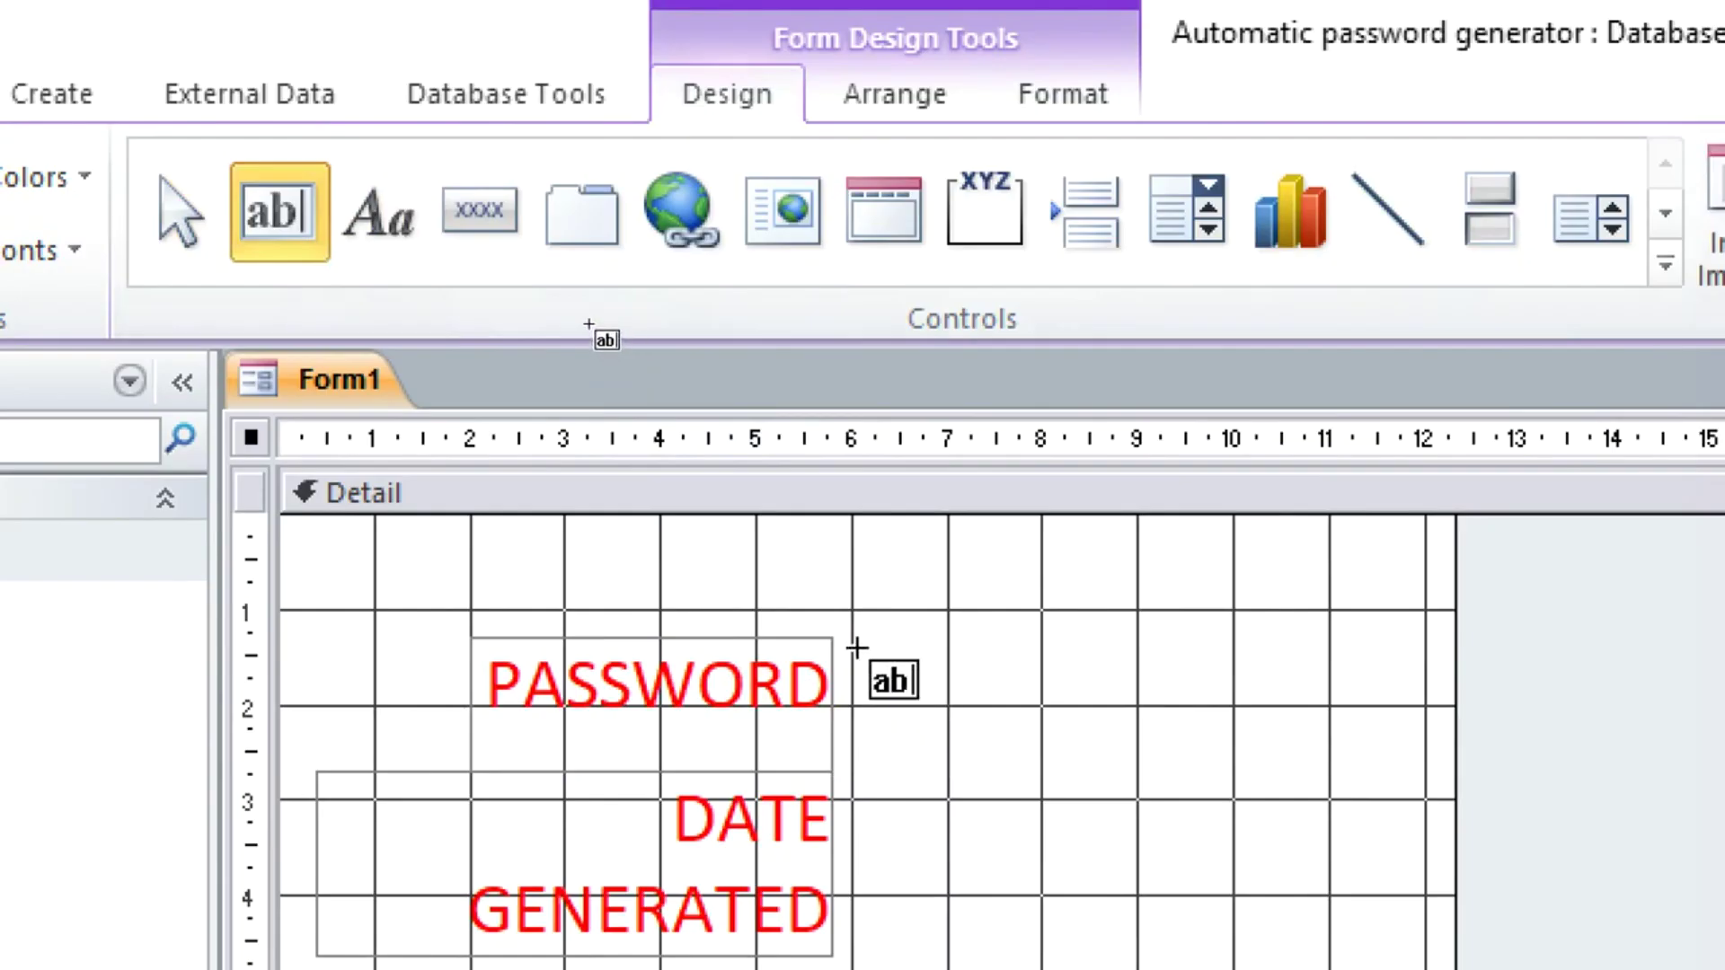
pyautogui.moveTo(858, 647)
pyautogui.mouseDown()
pyautogui.moveTo(1105, 748)
pyautogui.moveTo(1328, 792)
pyautogui.mouseUp()
pyautogui.click(629, 694)
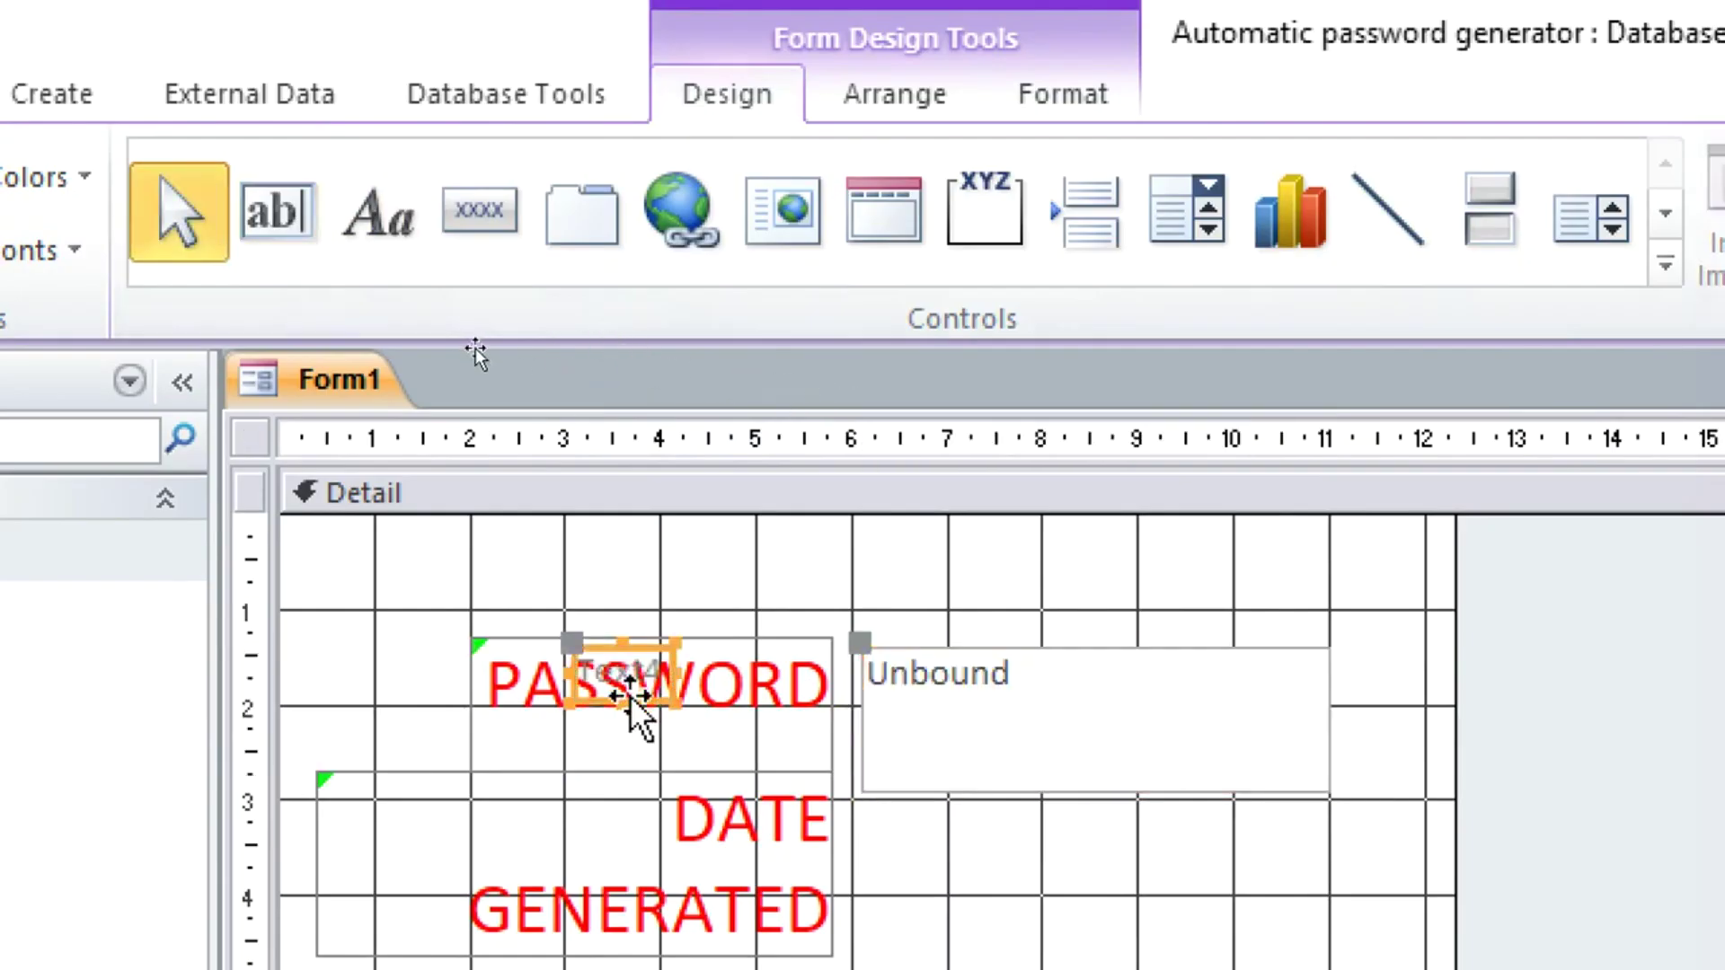
pyautogui.press('Delete')
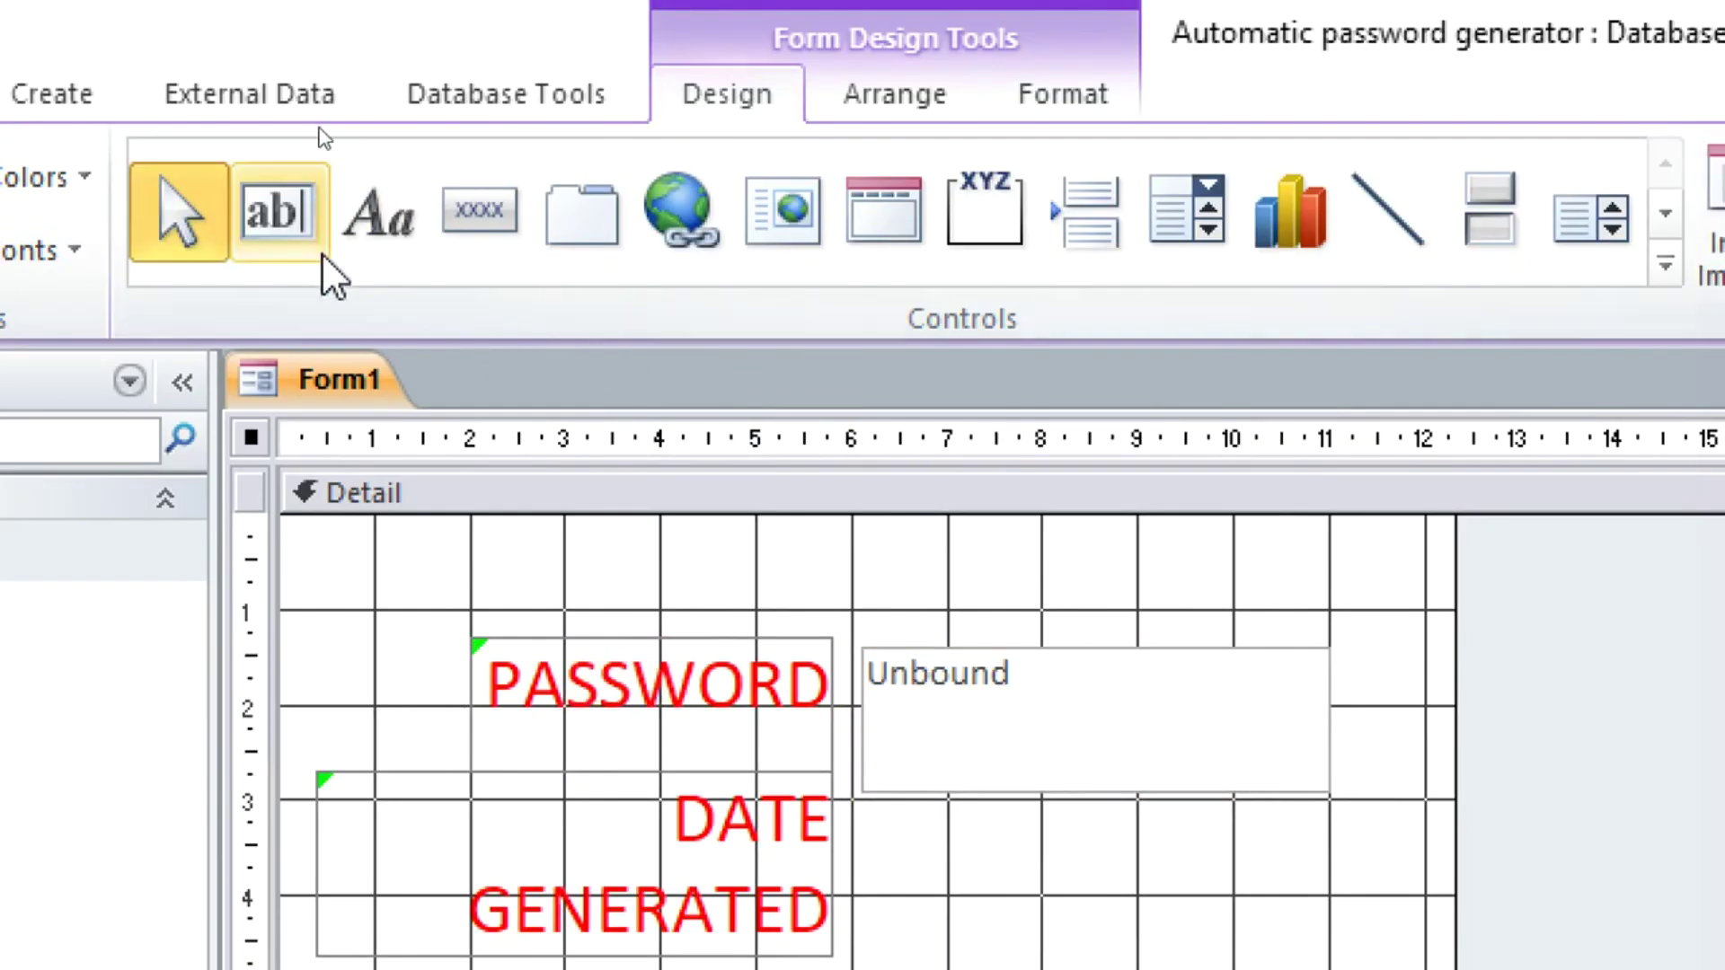
pyautogui.click(269, 238)
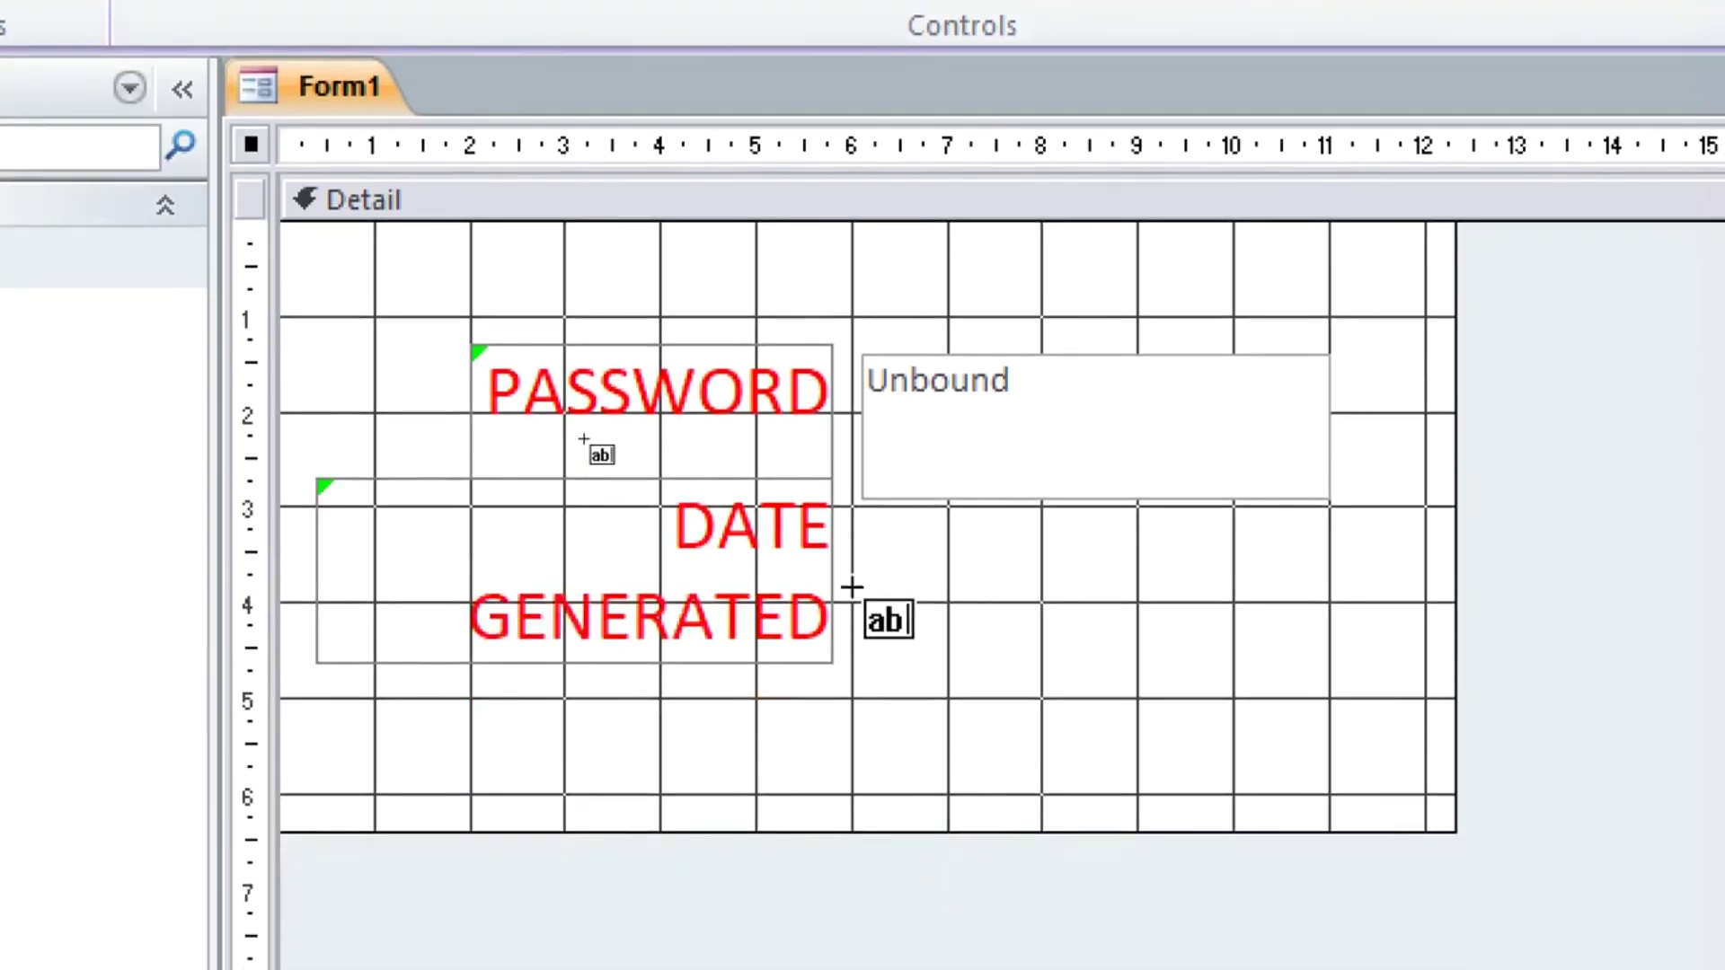
pyautogui.moveTo(861, 516); pyautogui.dragTo(1339, 634)
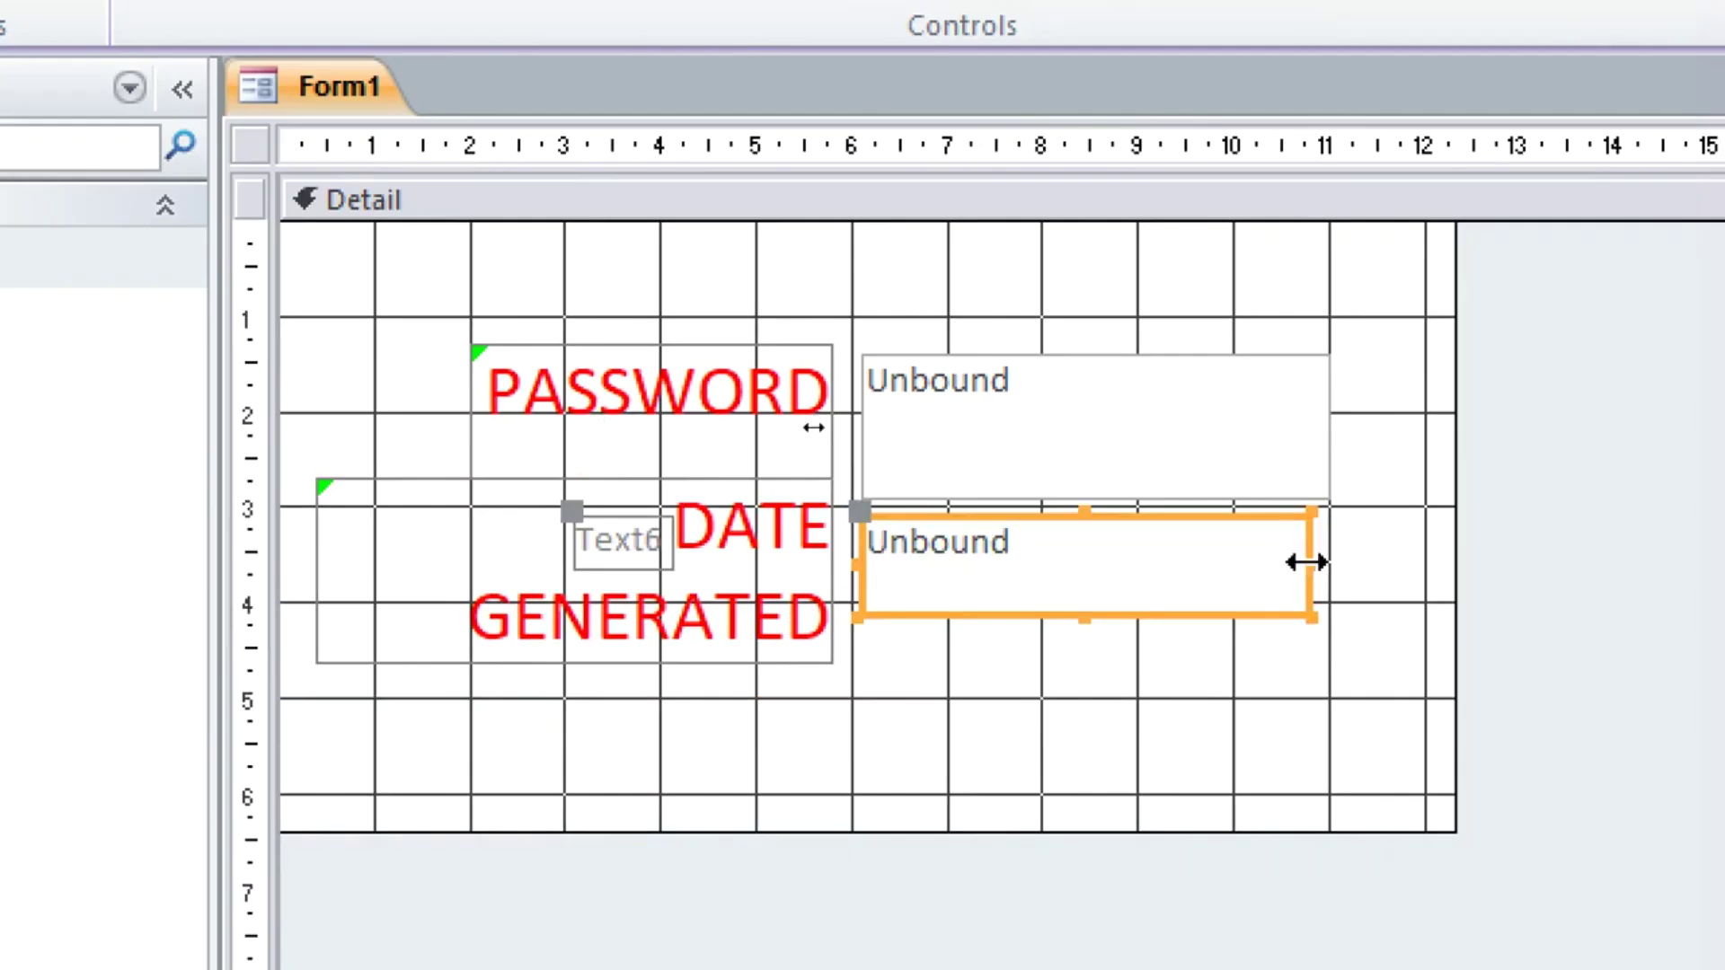
pyautogui.moveTo(1306, 562); pyautogui.dragTo(1332, 570)
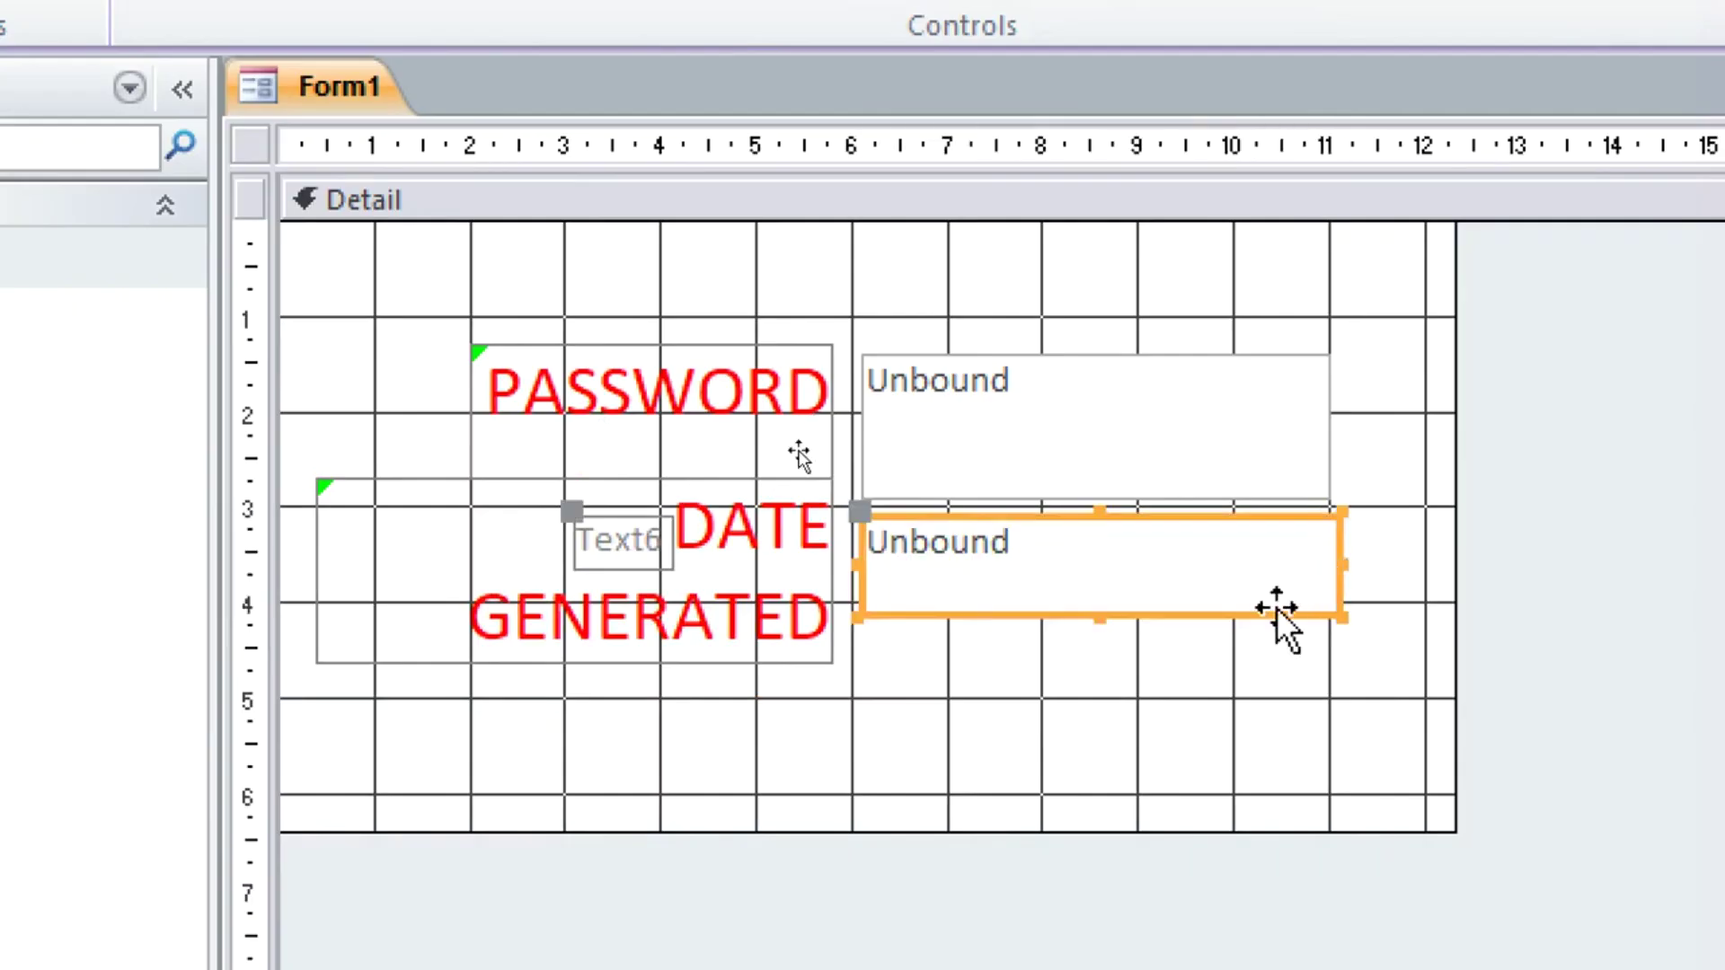
pyautogui.moveTo(1371, 346); pyautogui.dragTo(1161, 610)
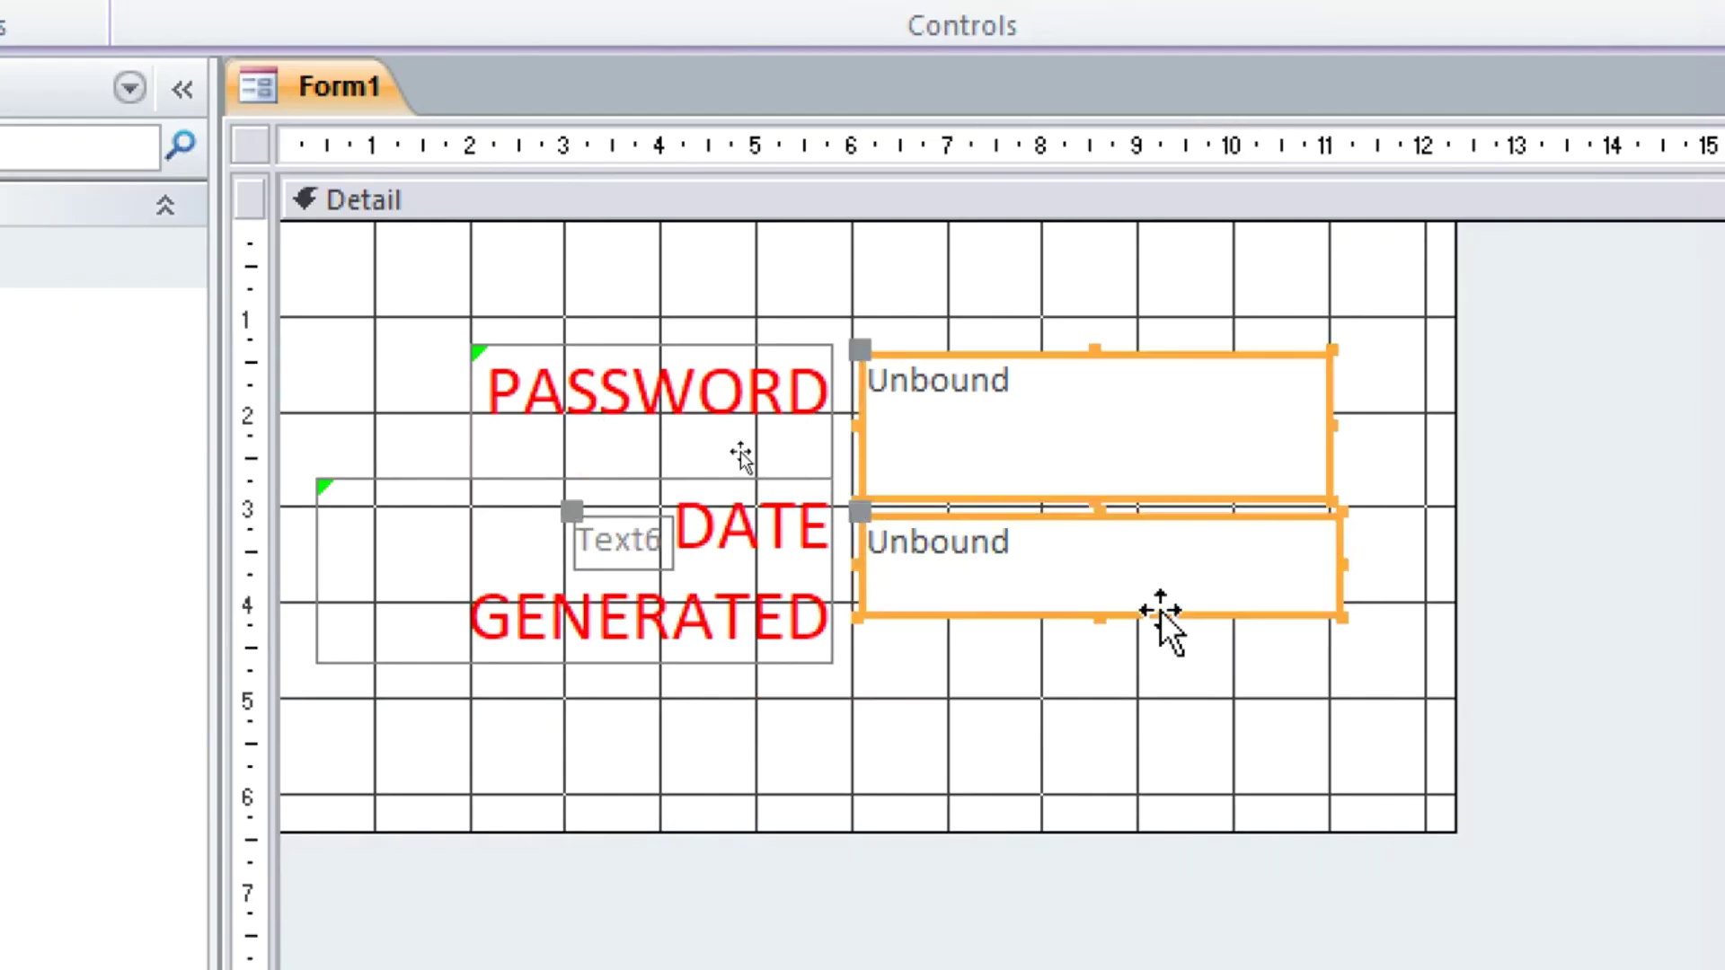
pyautogui.press('Delete')
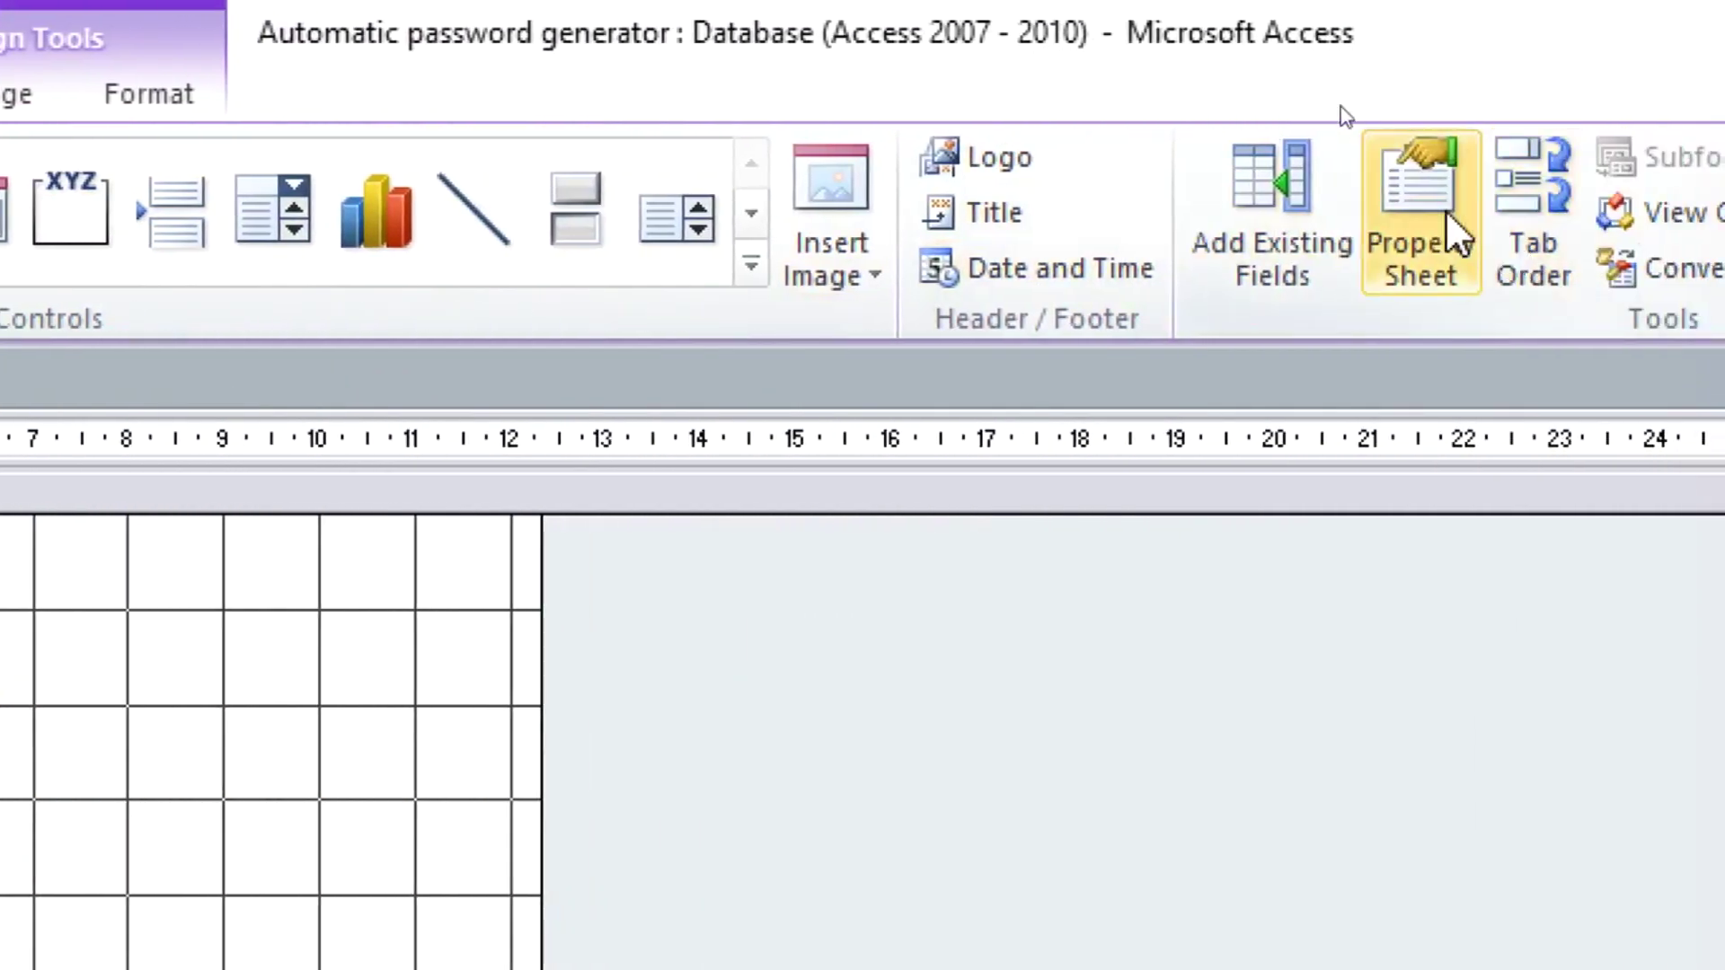
# - In the Property Sheet, set the form's Record Source to the passwords table
pyautogui.click(1394, 227)
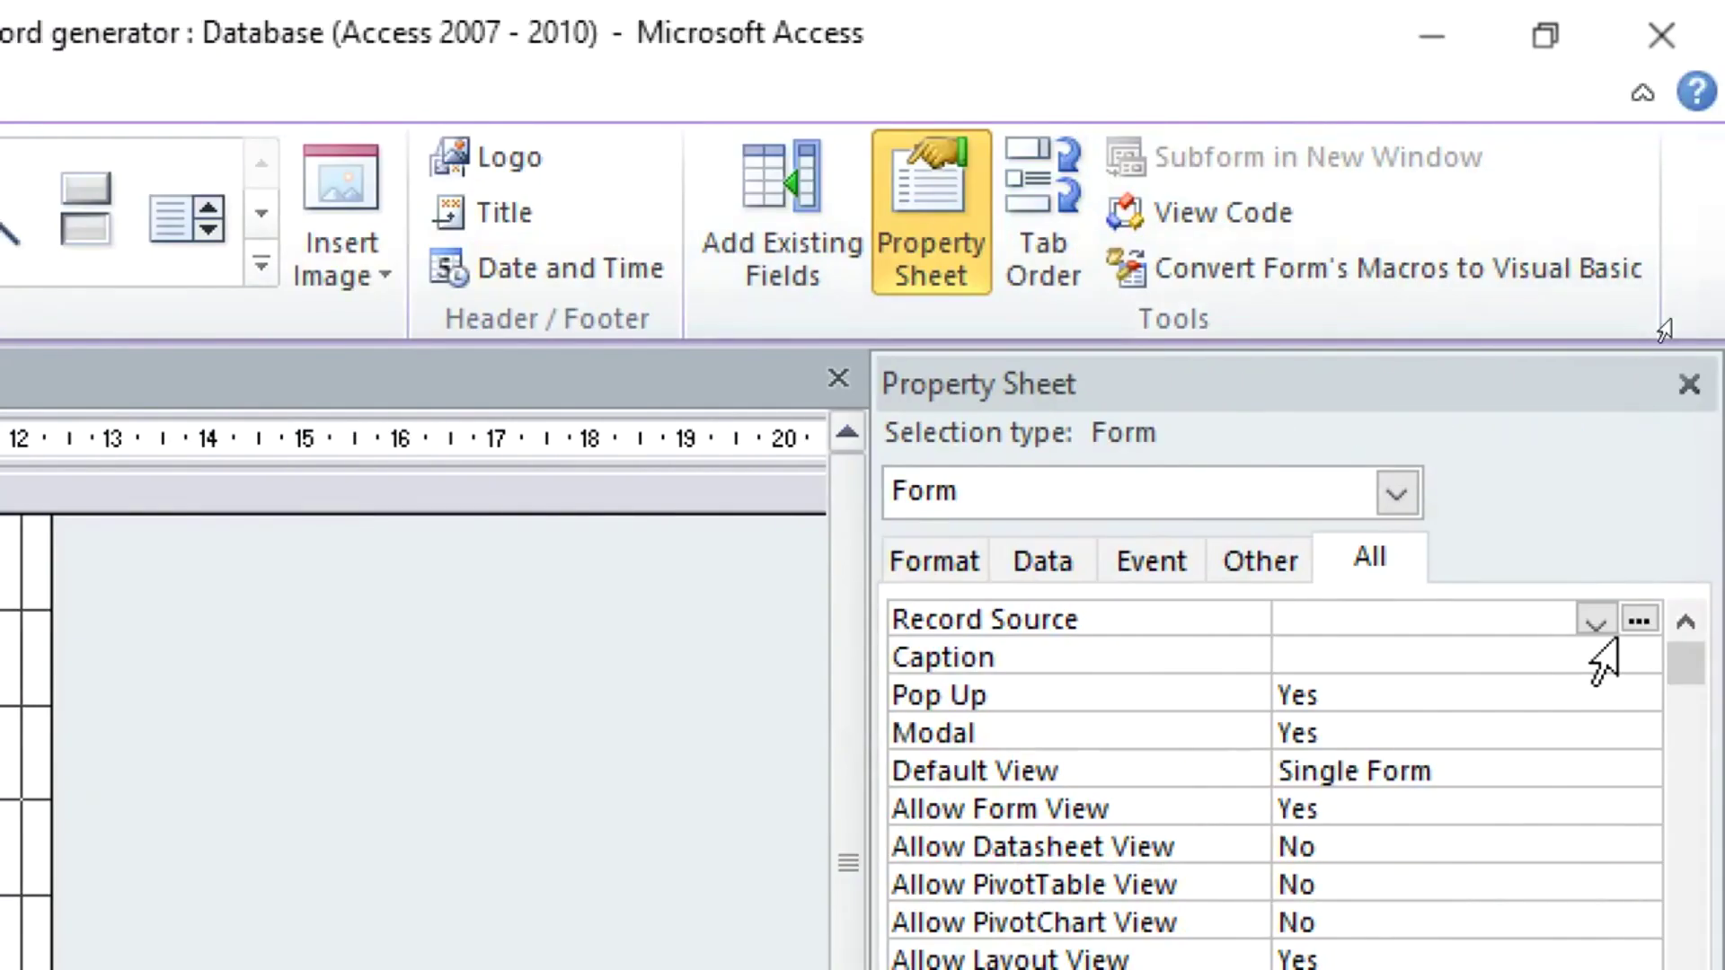
pyautogui.click(1597, 622)
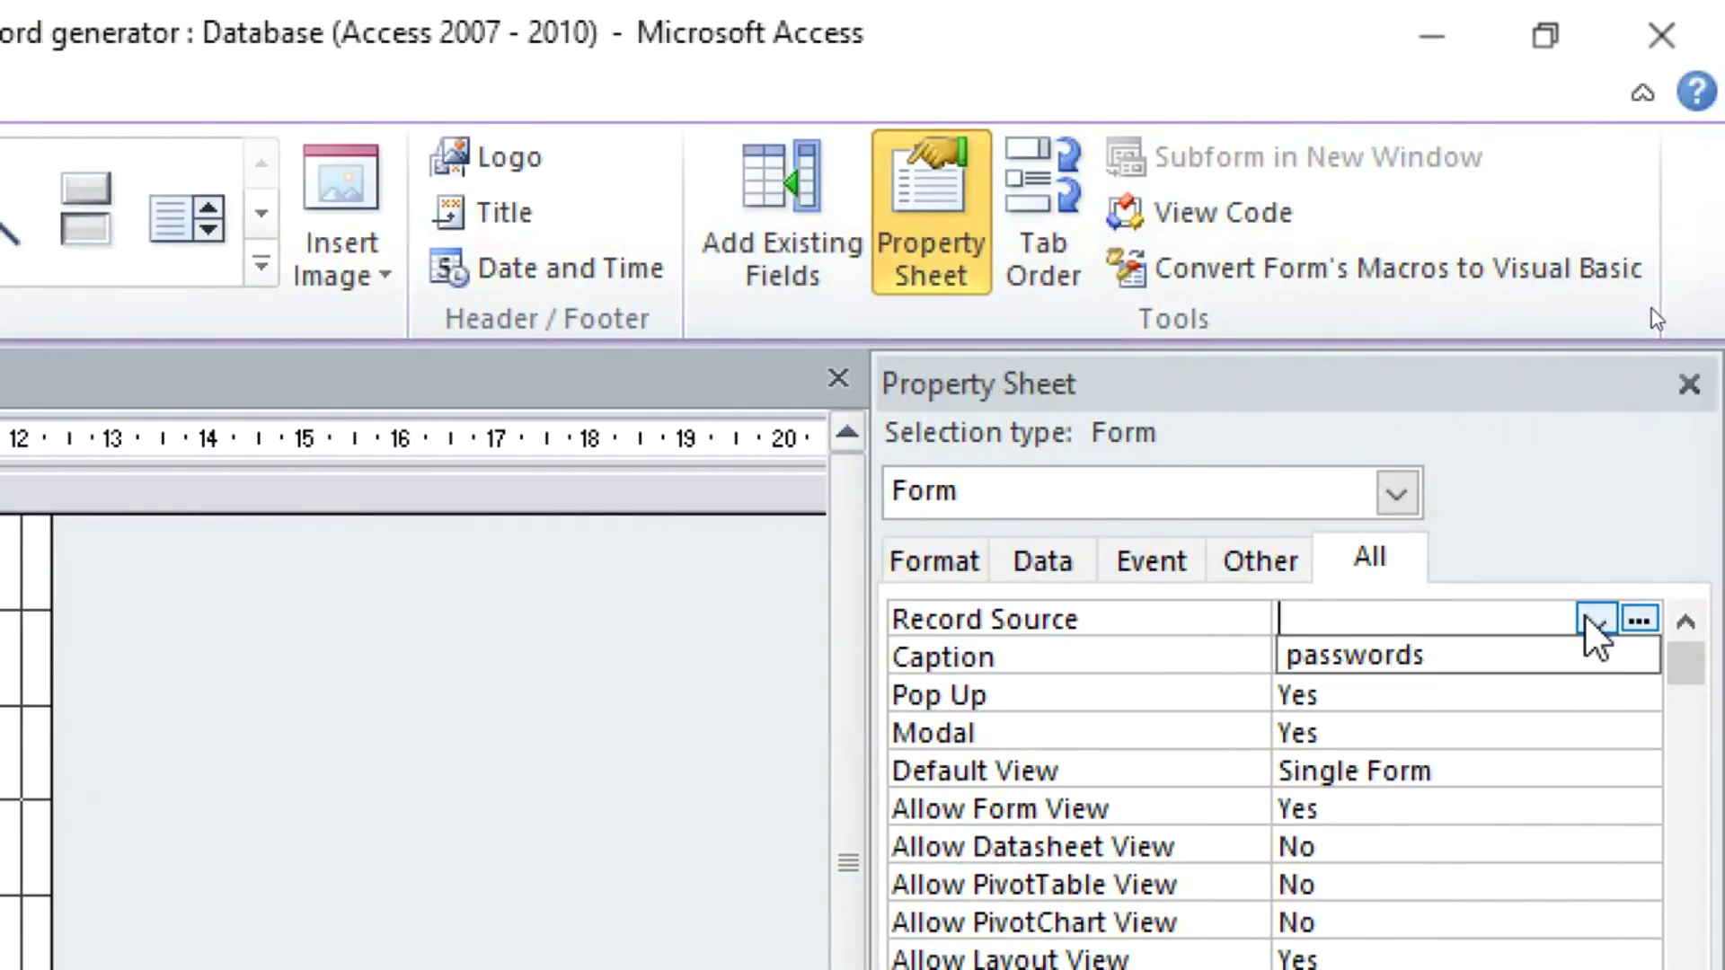
pyautogui.click(1468, 655)
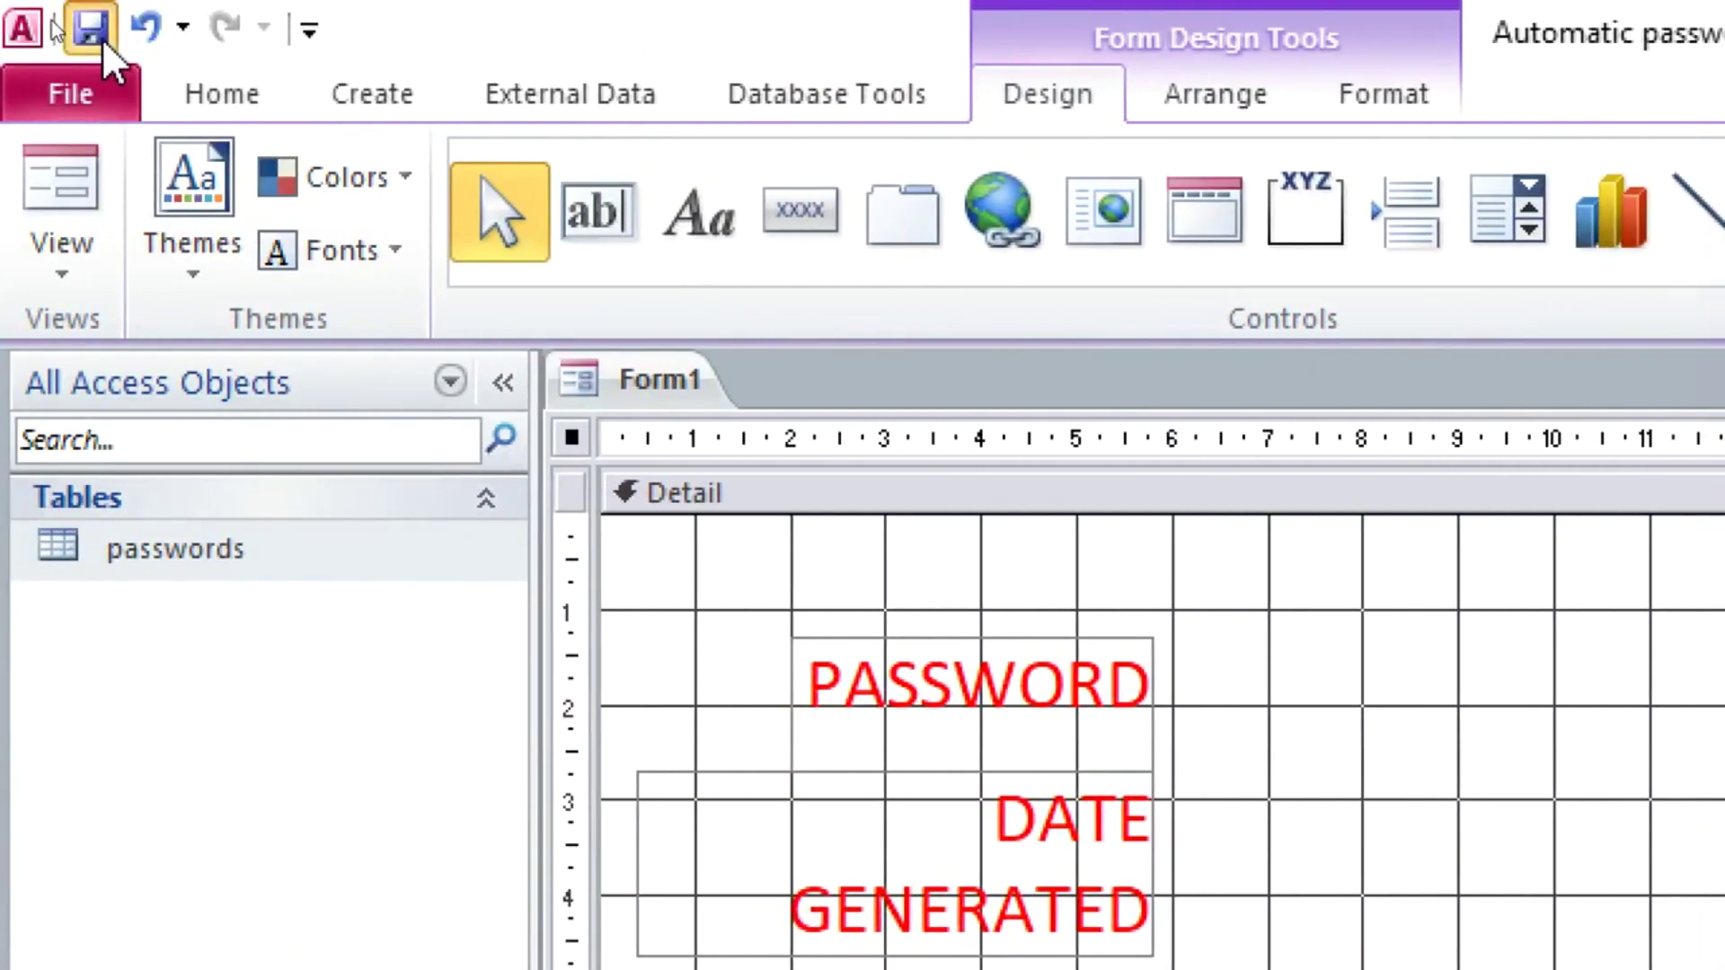
# - Save the form under the name PASSWORDS
pyautogui.click(90, 30)
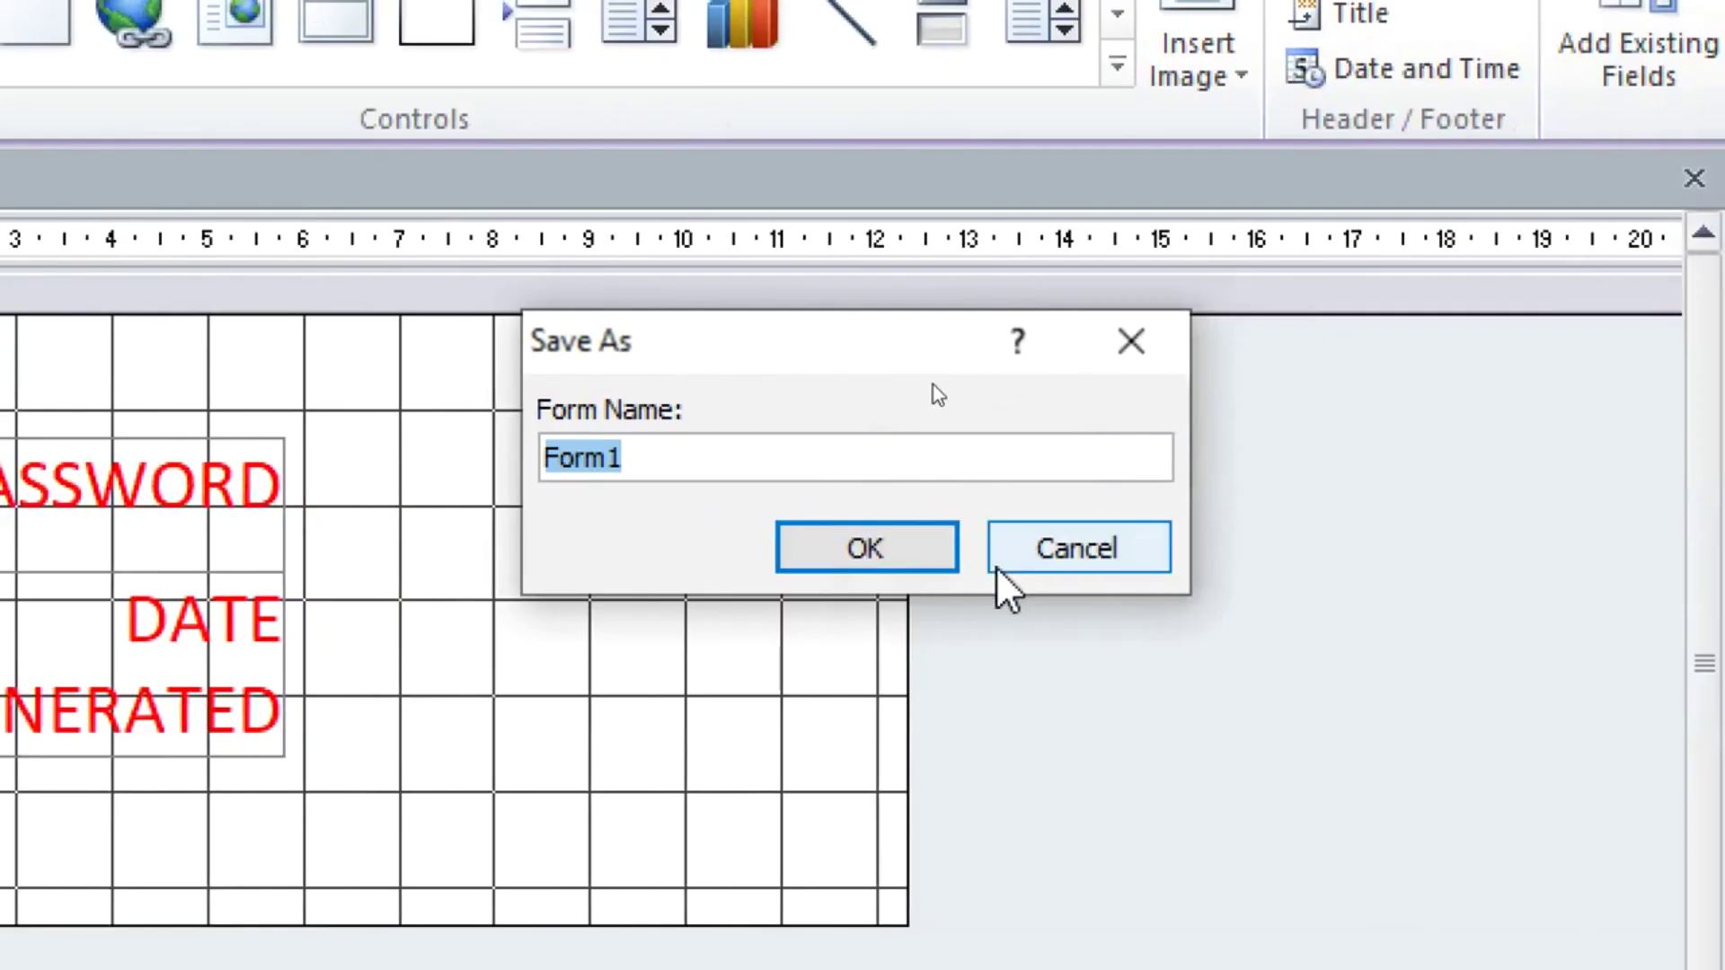
pyautogui.write('PASSWORDS')
pyautogui.press('Return')
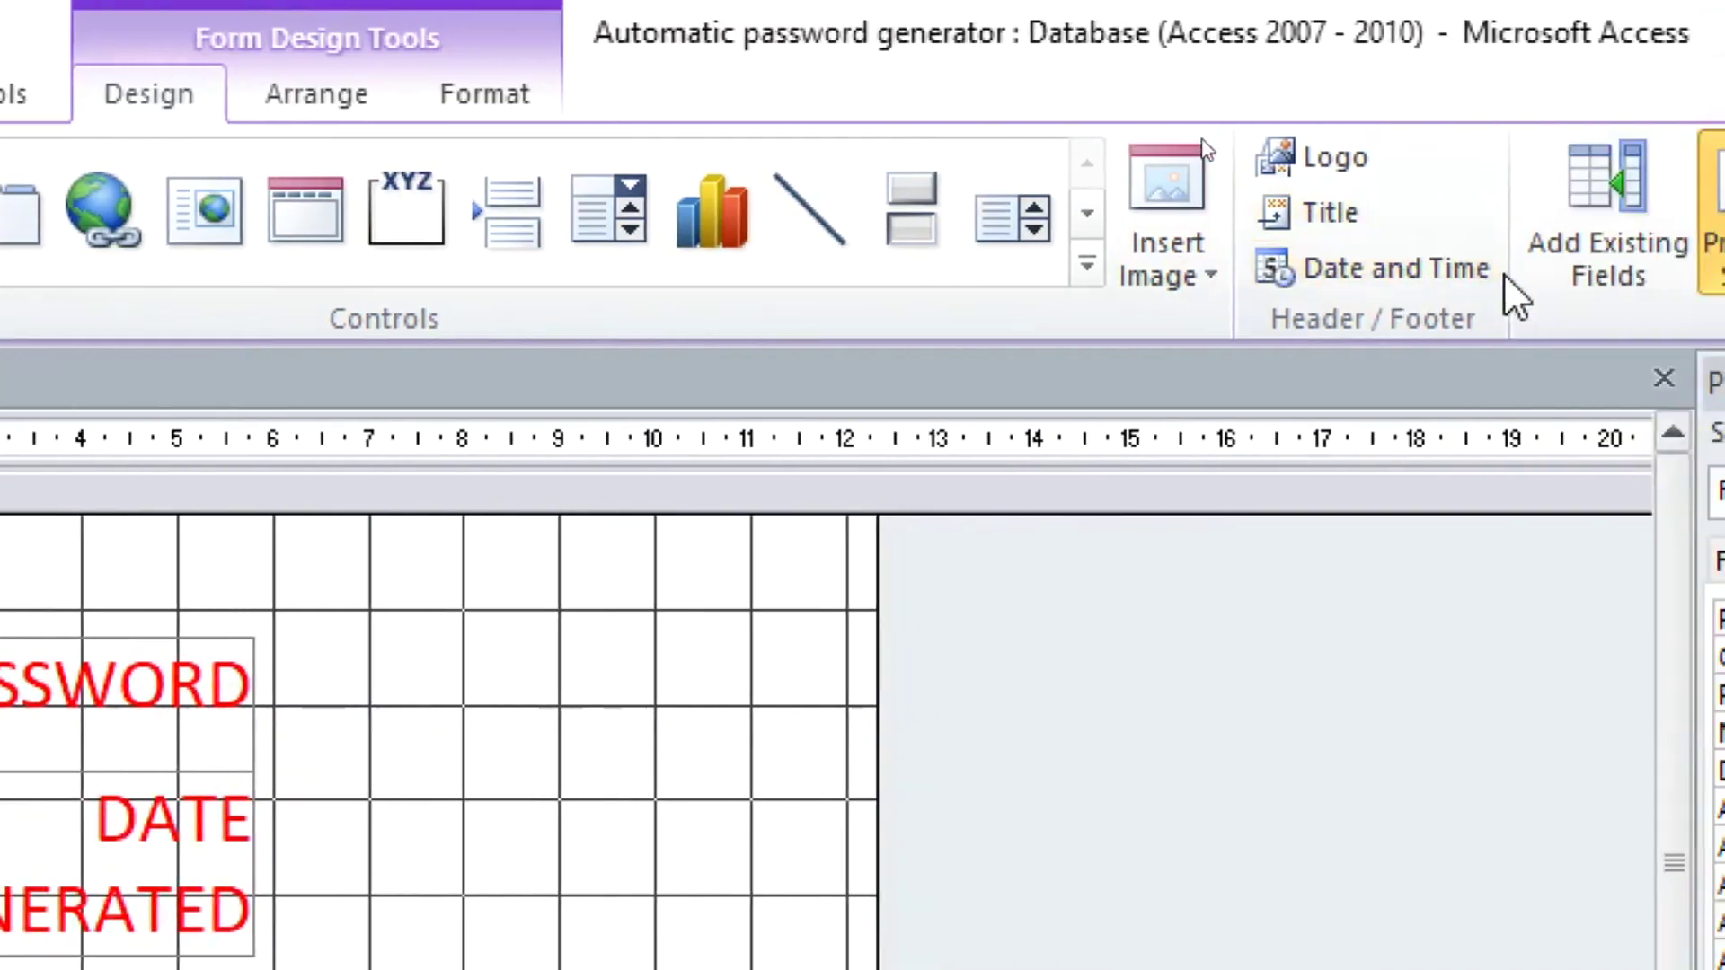
# - Add the Password and DateOfGeneration fields to the form and delete their attached labels
pyautogui.click(1499, 258)
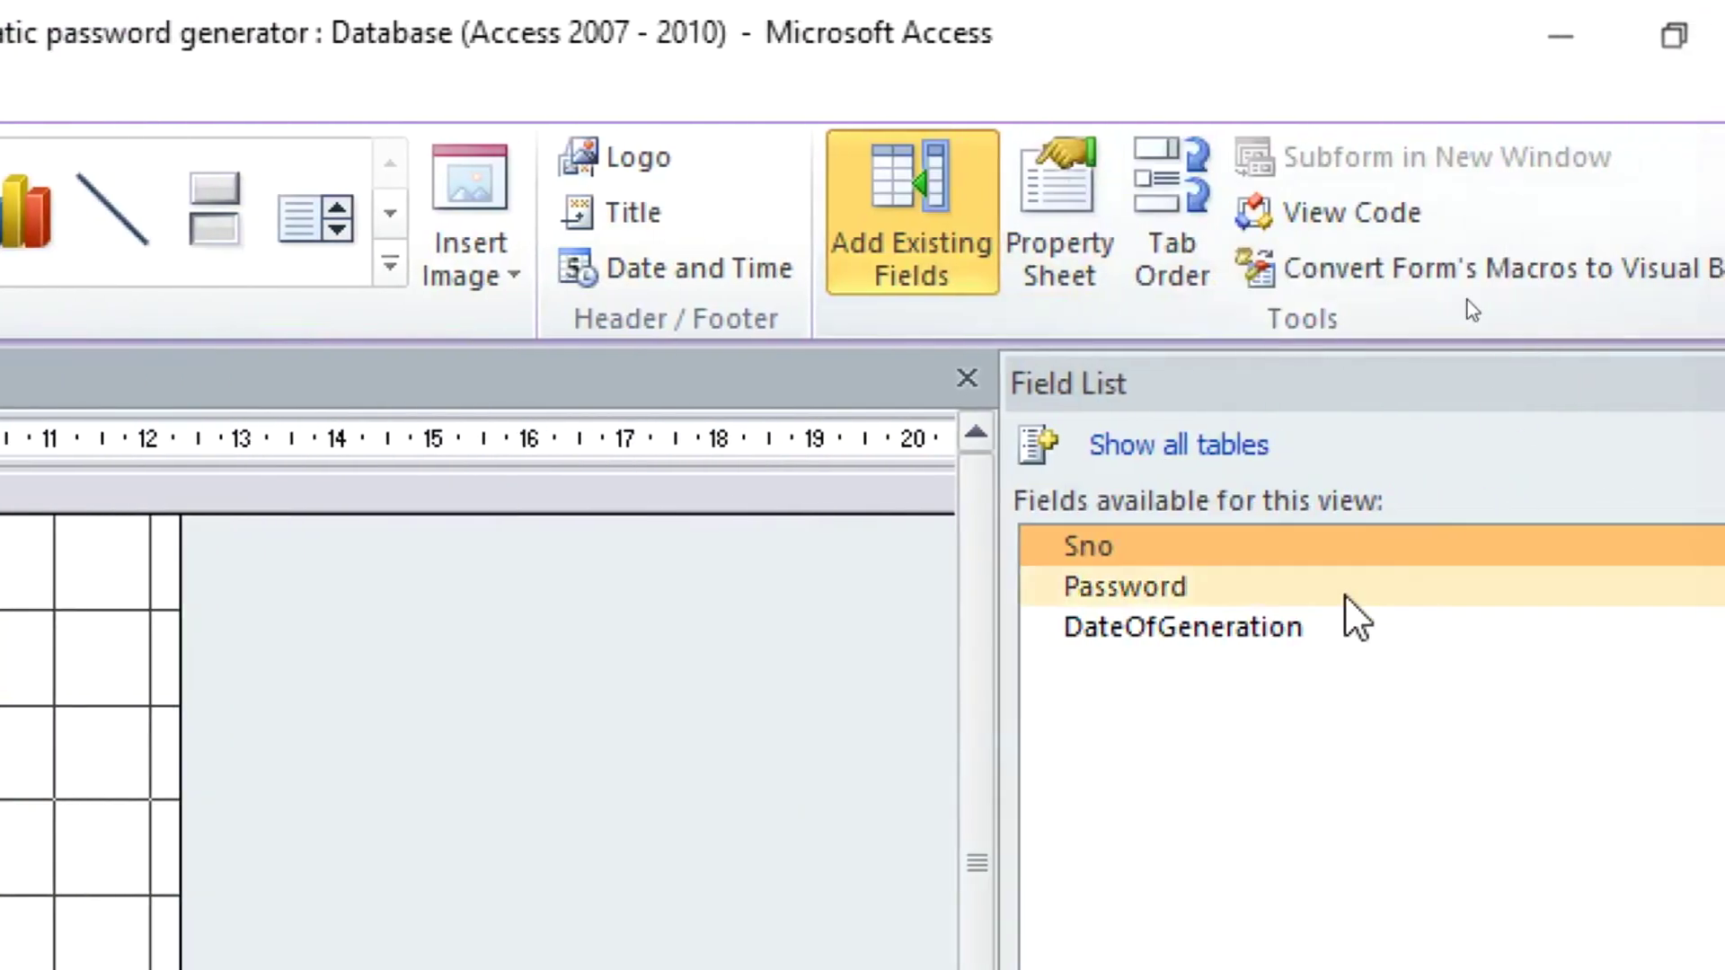
pyautogui.click(1153, 588)
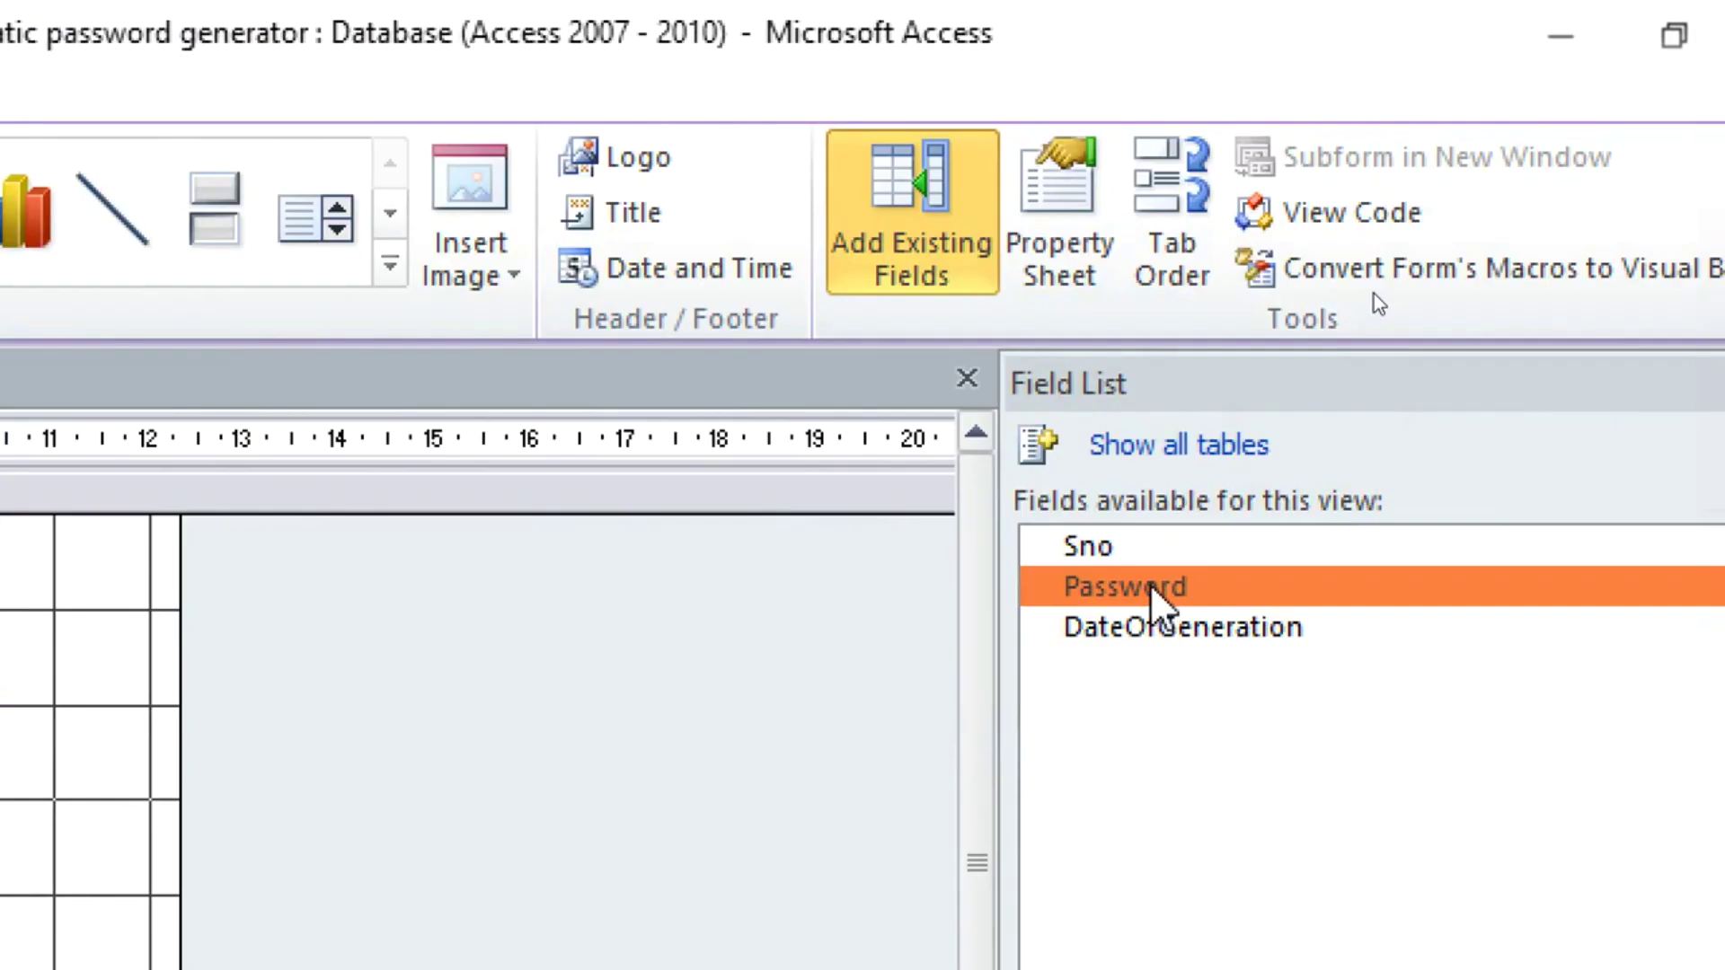
pyautogui.keyDown('shift'); pyautogui.click(1184, 629); pyautogui.keyUp('shift')
pyautogui.moveTo(1109, 595); pyautogui.dragTo(9, 665)
pyautogui.moveTo(894, 782); pyautogui.dragTo(795, 670)
pyautogui.press('Delete')
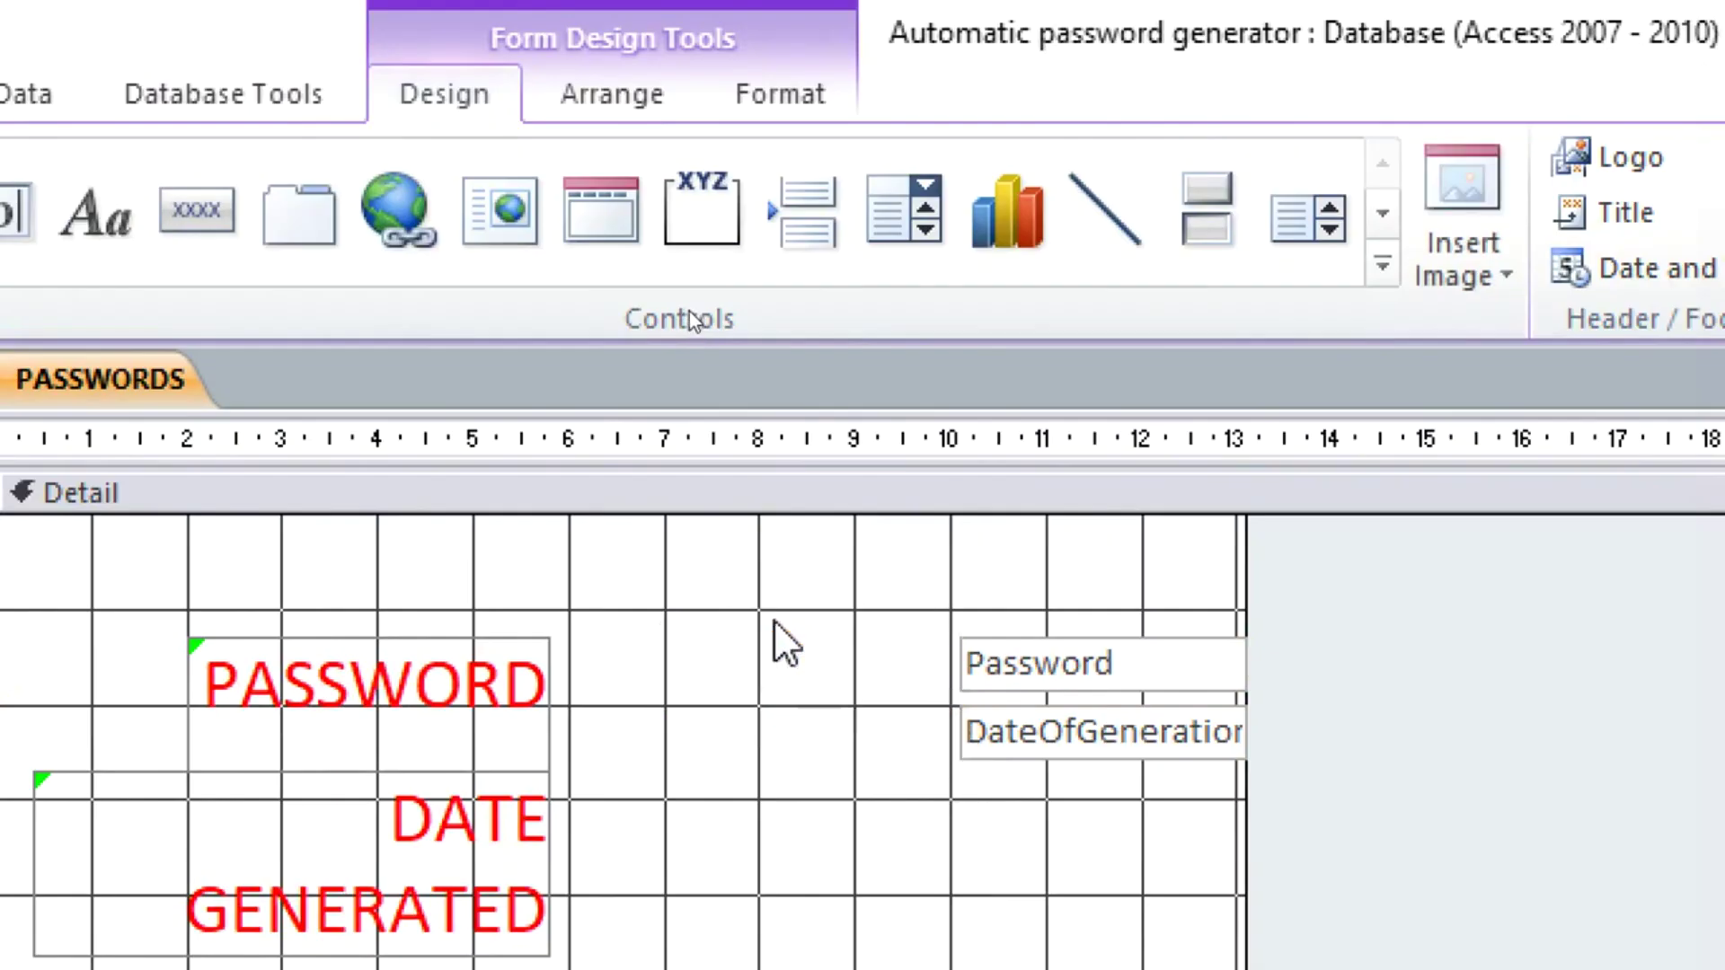
# - Position and enlarge the Password and DateOfGeneration boxes beside the PASSWORD and DATE GENERATED labels
pyautogui.moveTo(1058, 705); pyautogui.dragTo(655, 692)
pyautogui.click(863, 719)
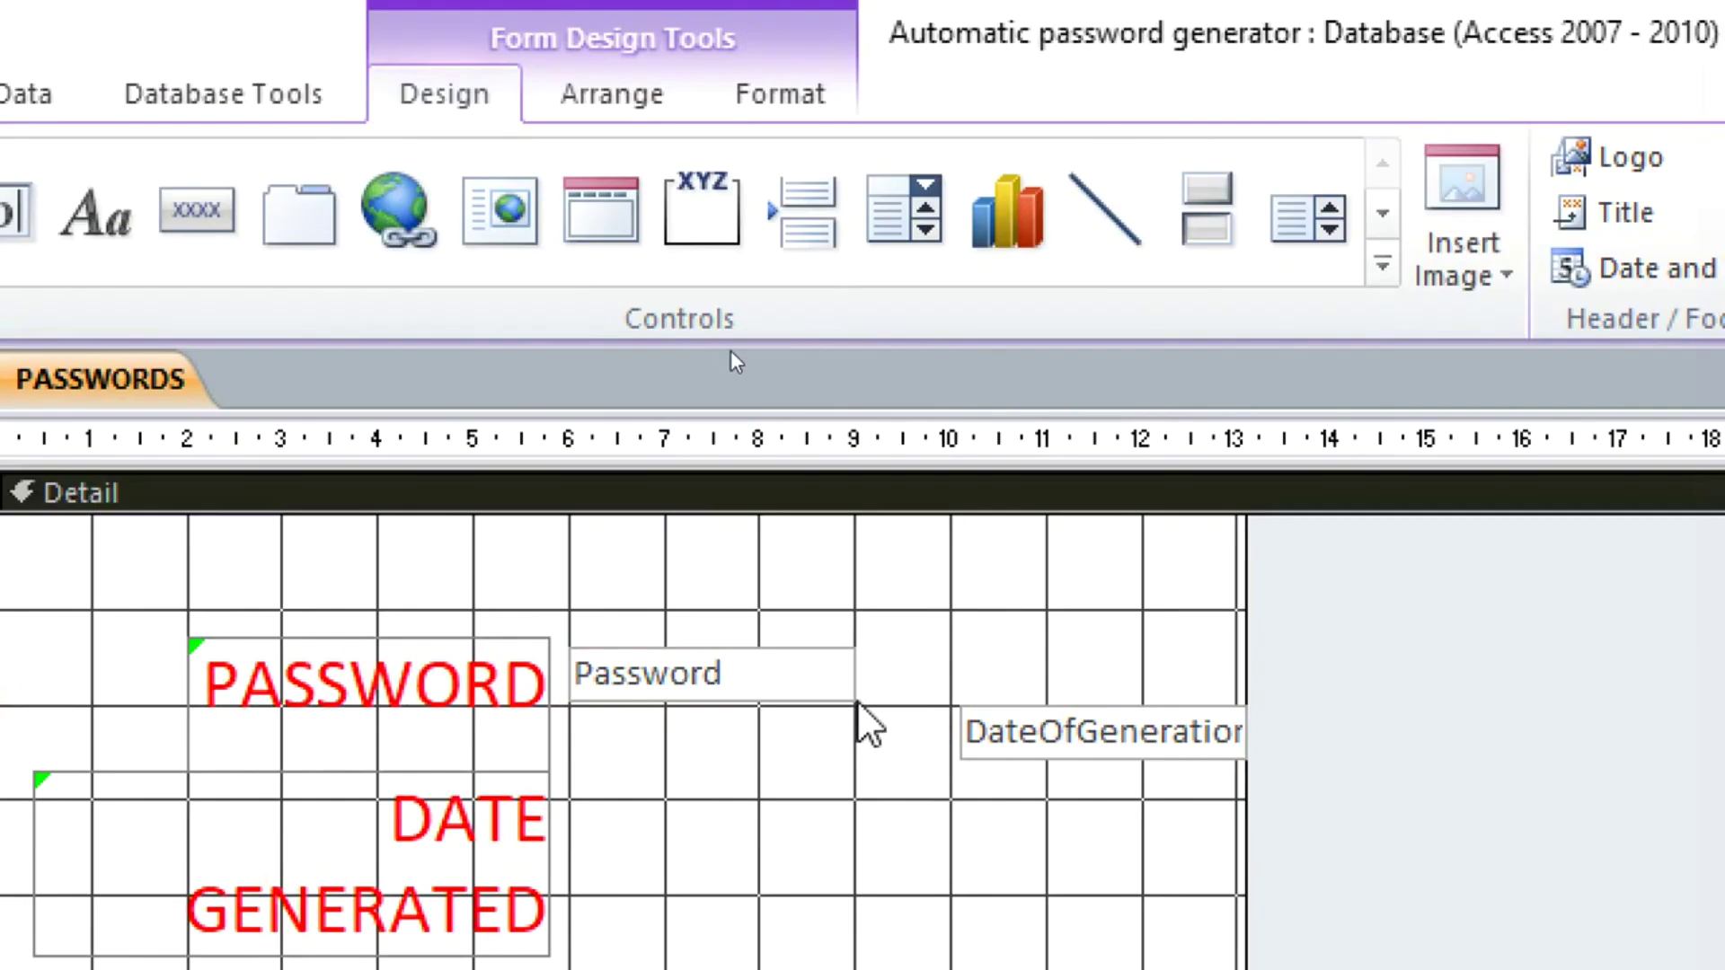
pyautogui.click(861, 708)
pyautogui.moveTo(861, 708); pyautogui.dragTo(1123, 795)
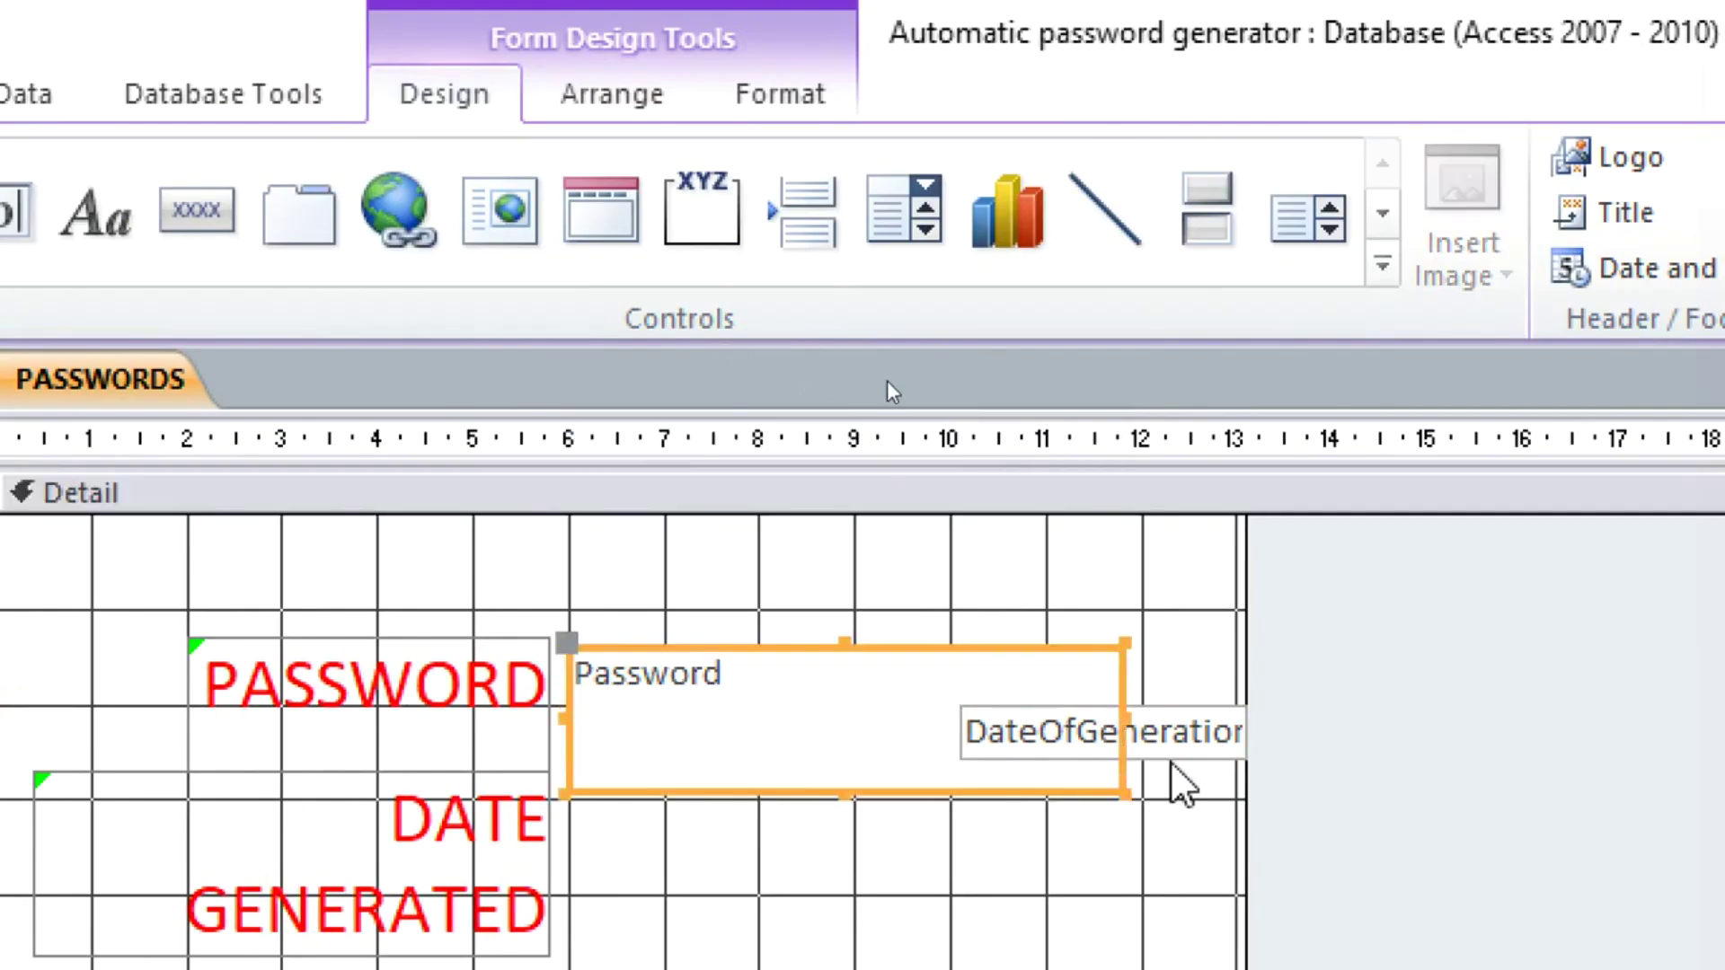
pyautogui.moveTo(1236, 732); pyautogui.dragTo(1123, 844)
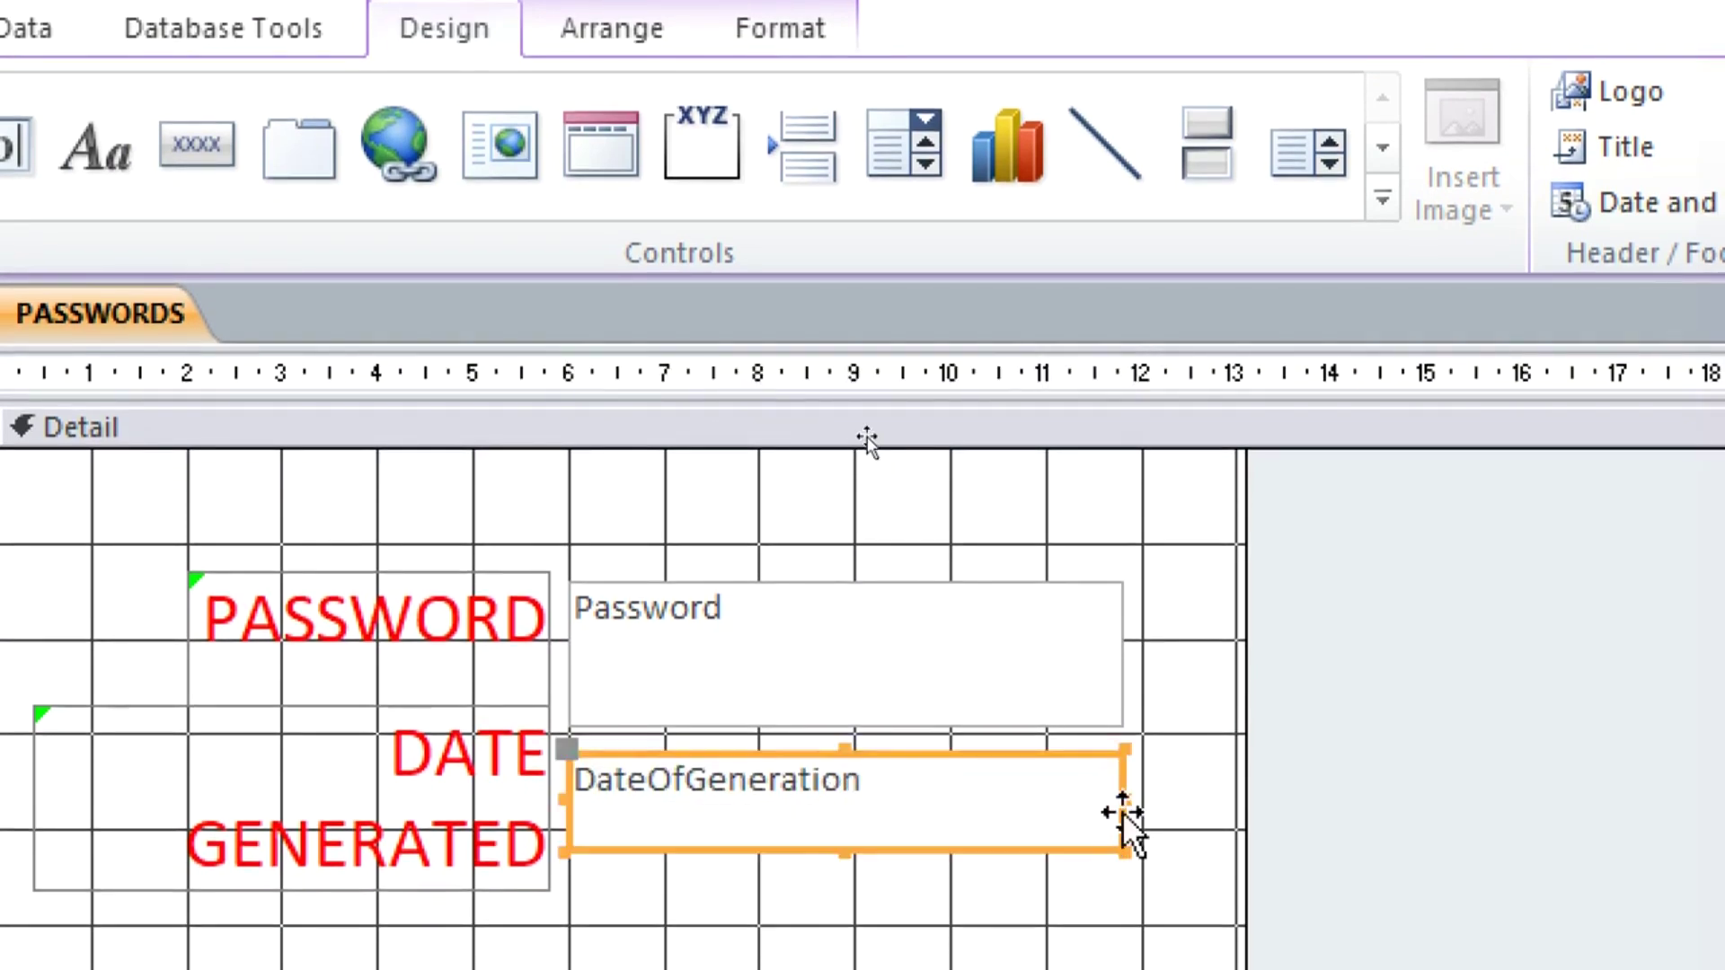
pyautogui.moveTo(1148, 628); pyautogui.dragTo(1021, 882)
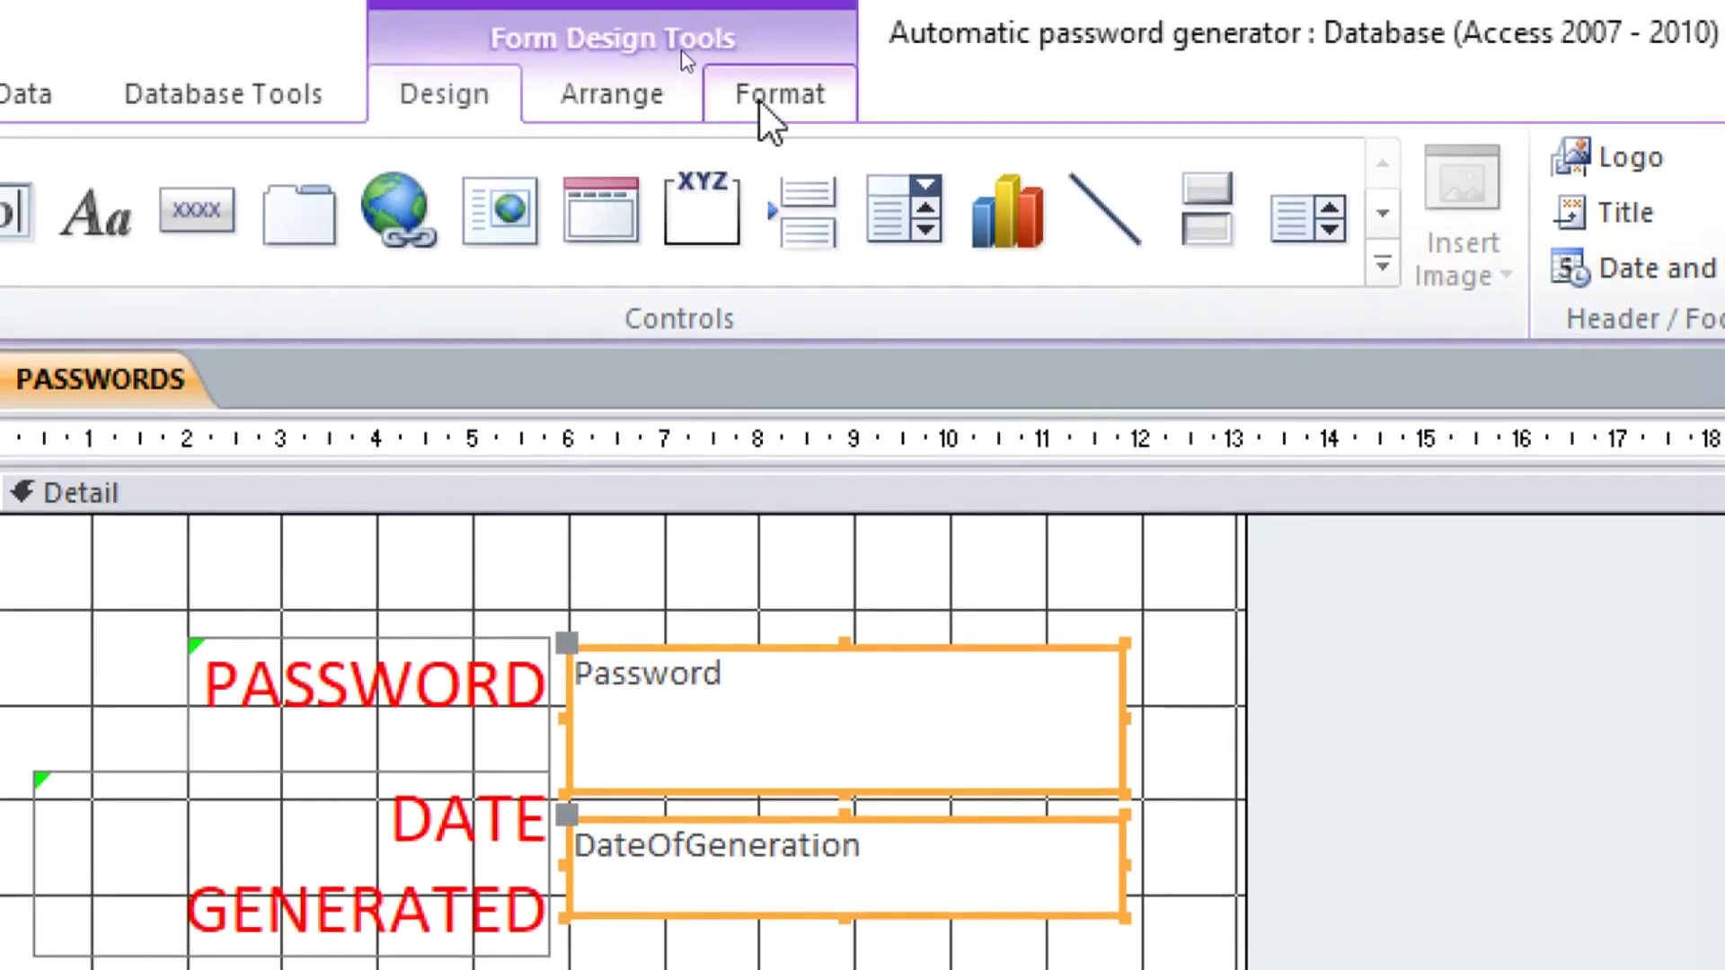
# - Give the Password and DateOfGeneration boxes size 22 red text
pyautogui.click(759, 101)
pyautogui.click(201, 175)
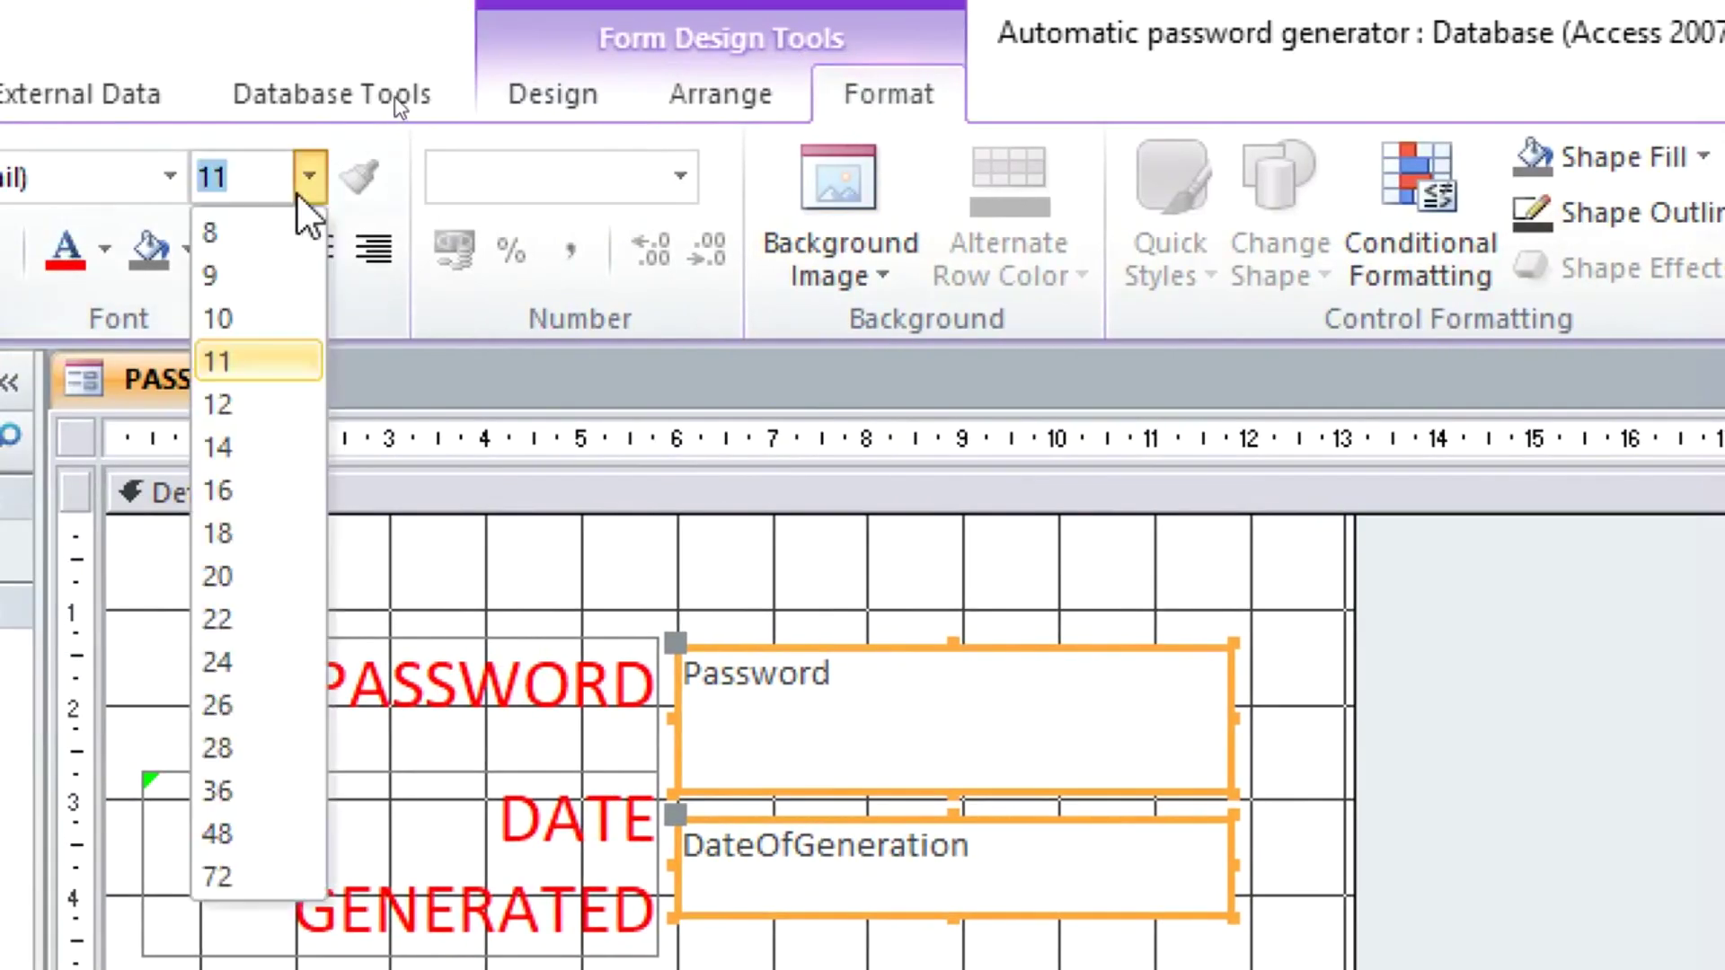
pyautogui.click(270, 620)
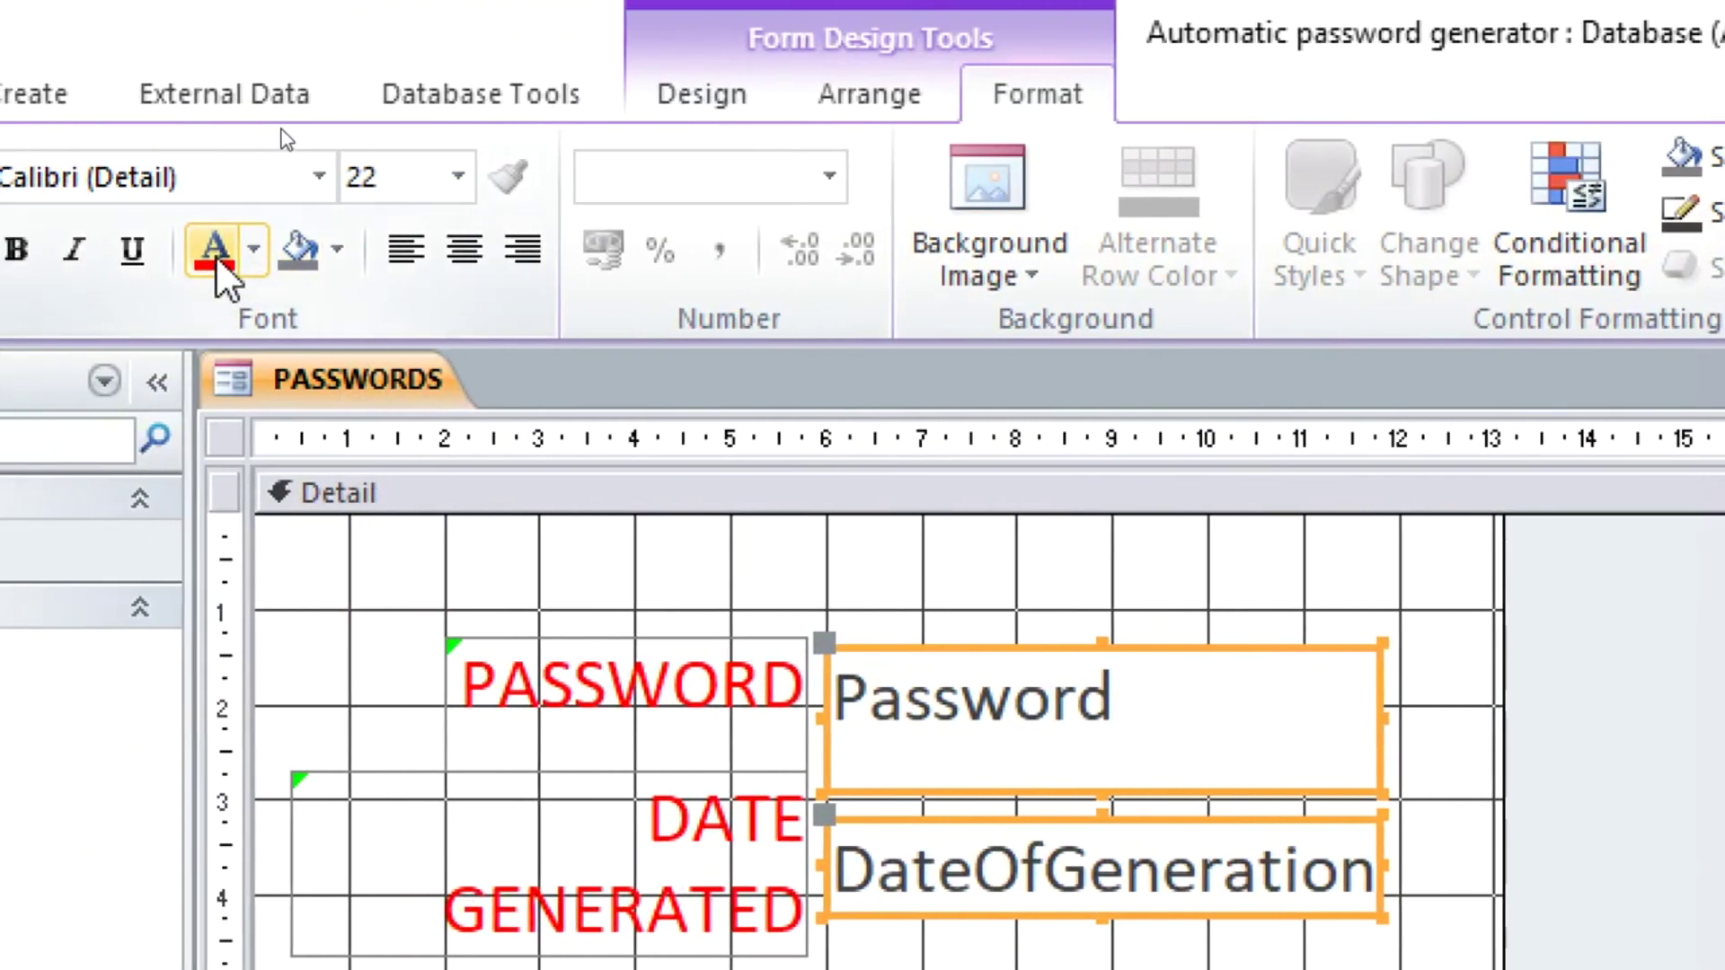
pyautogui.click(216, 253)
# - Set the form's Detail background colour to black
pyautogui.rightClick(623, 569)
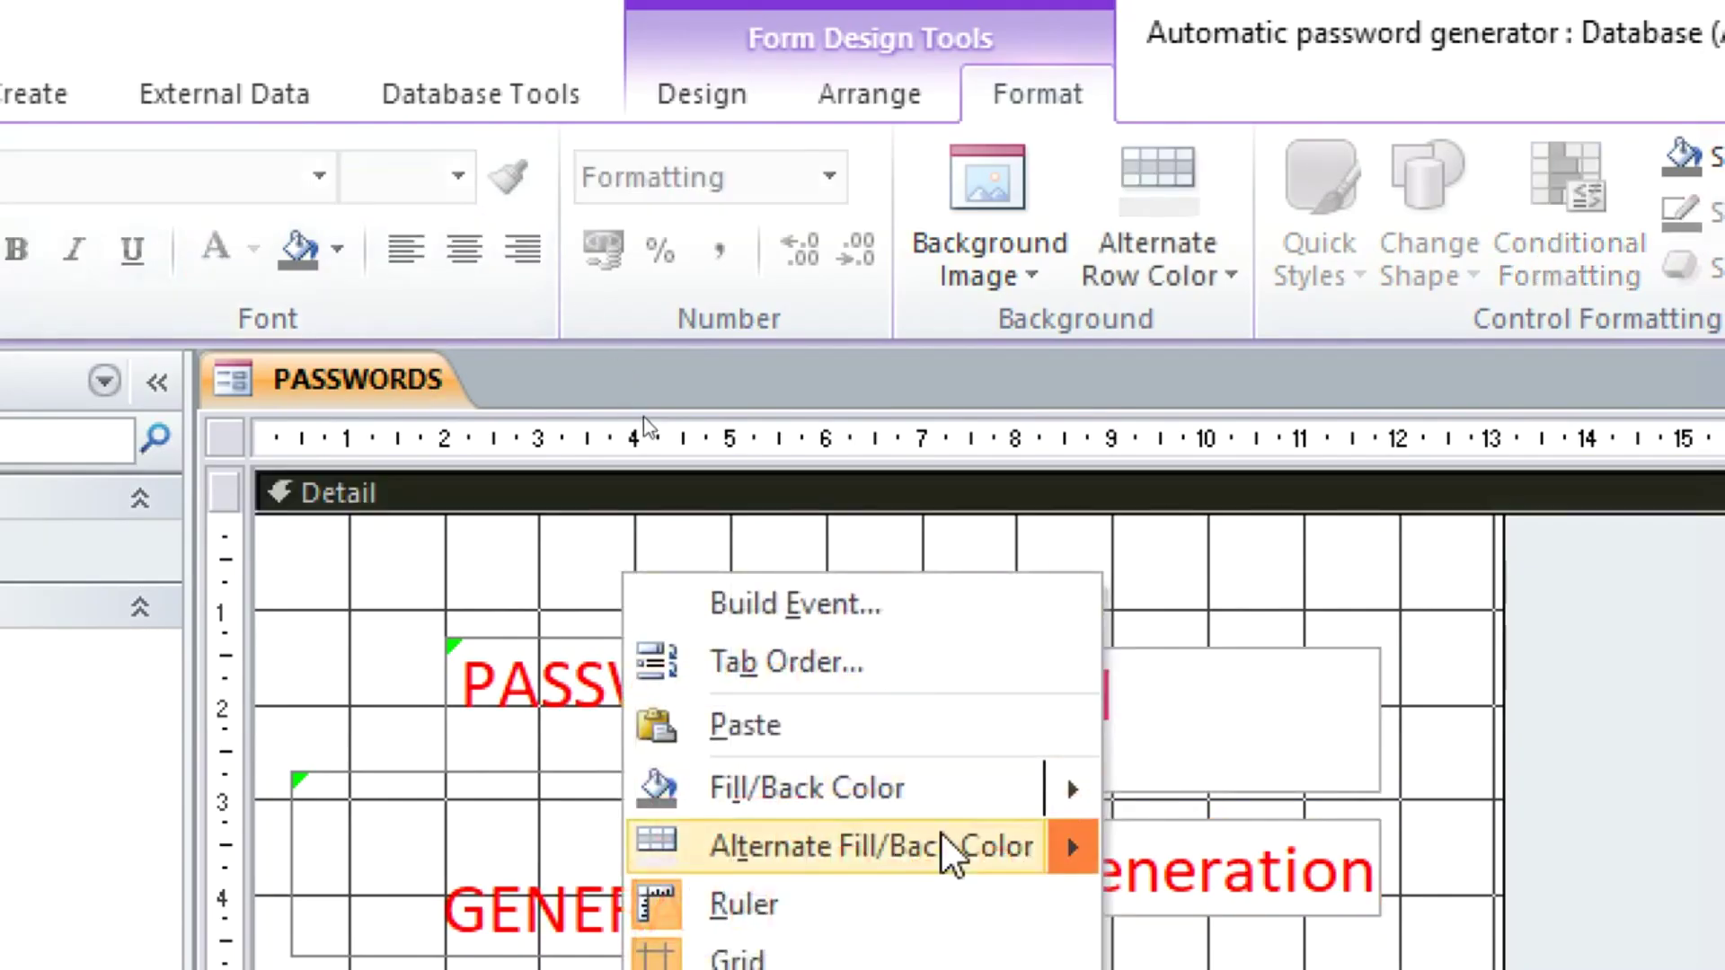
pyautogui.moveTo(1069, 791)
pyautogui.click(1180, 870)
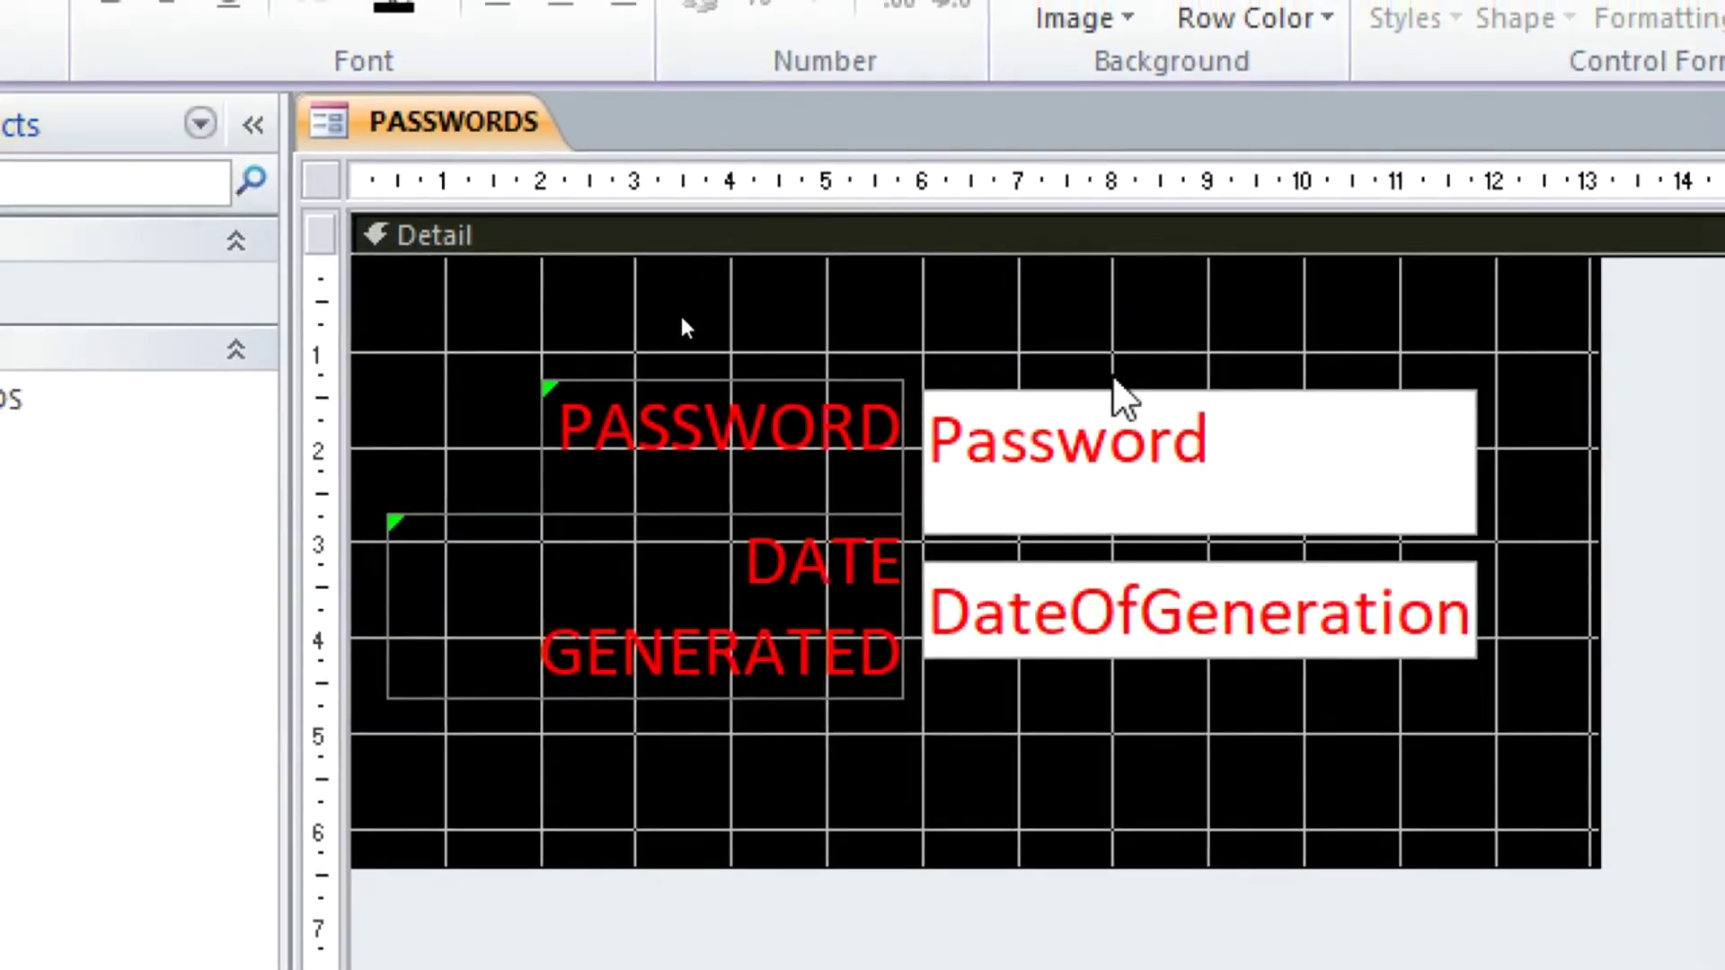
pyautogui.moveTo(1438, 385); pyautogui.dragTo(568, 539)
pyautogui.click(1115, 744)
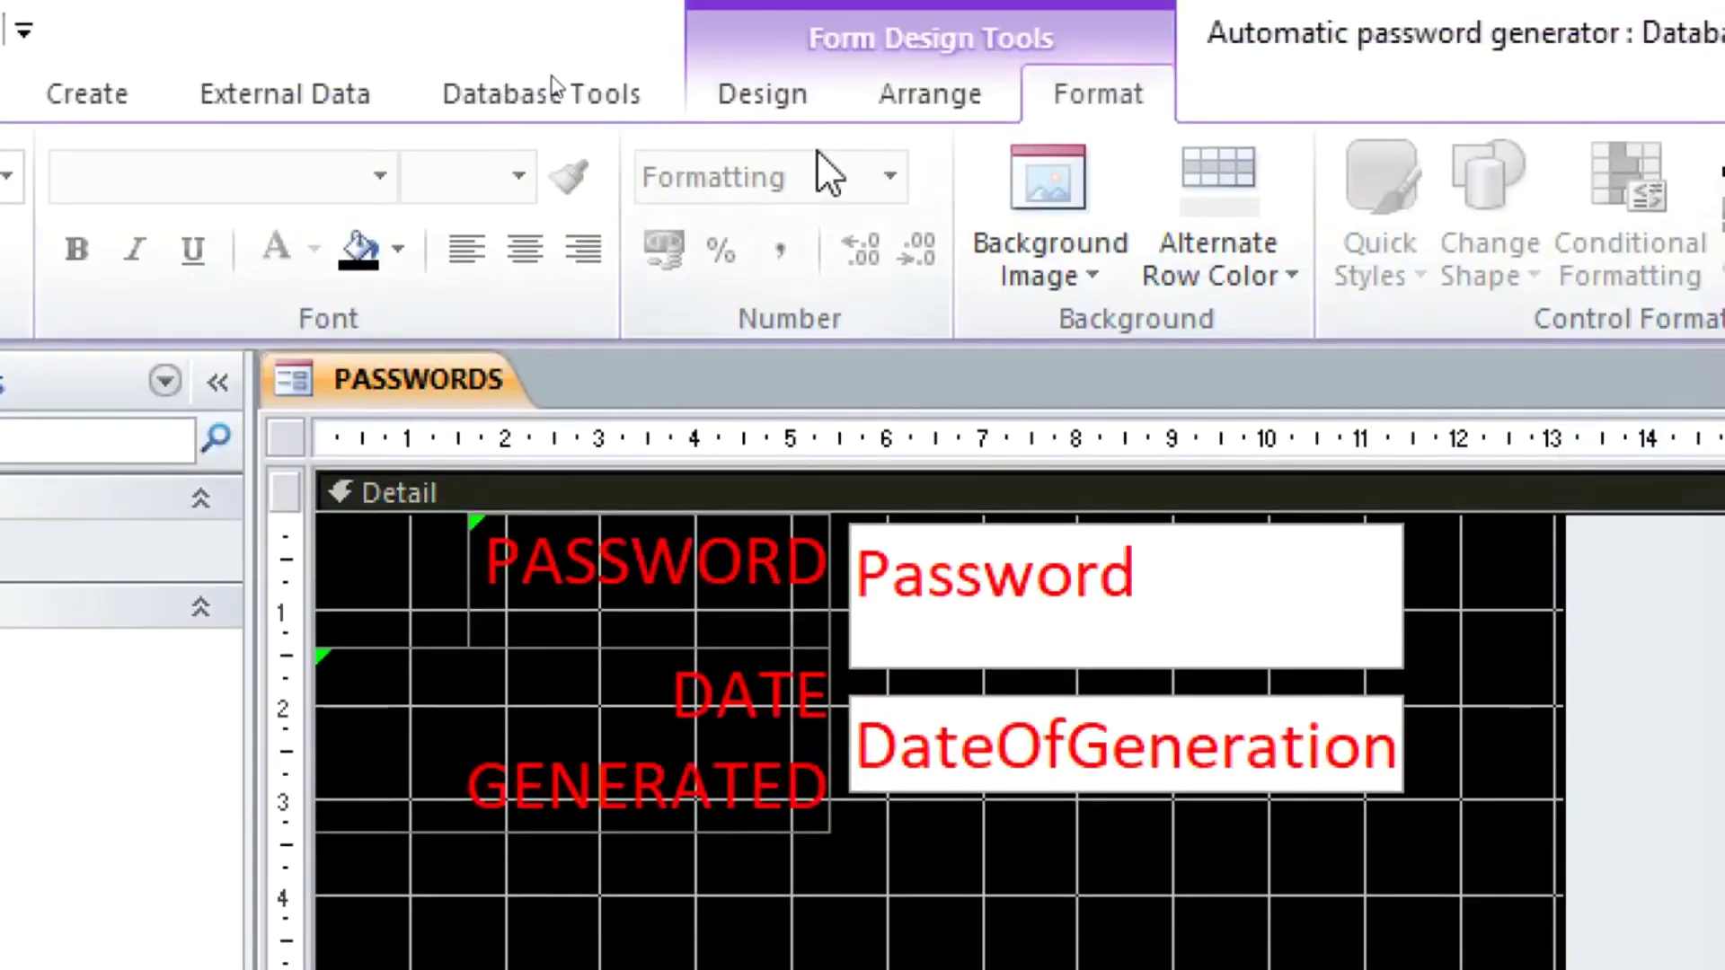
# - Draw a toggle button below the fields captioned 'CLICK TO GENERATE THE PASSWORDS'
pyautogui.click(780, 95)
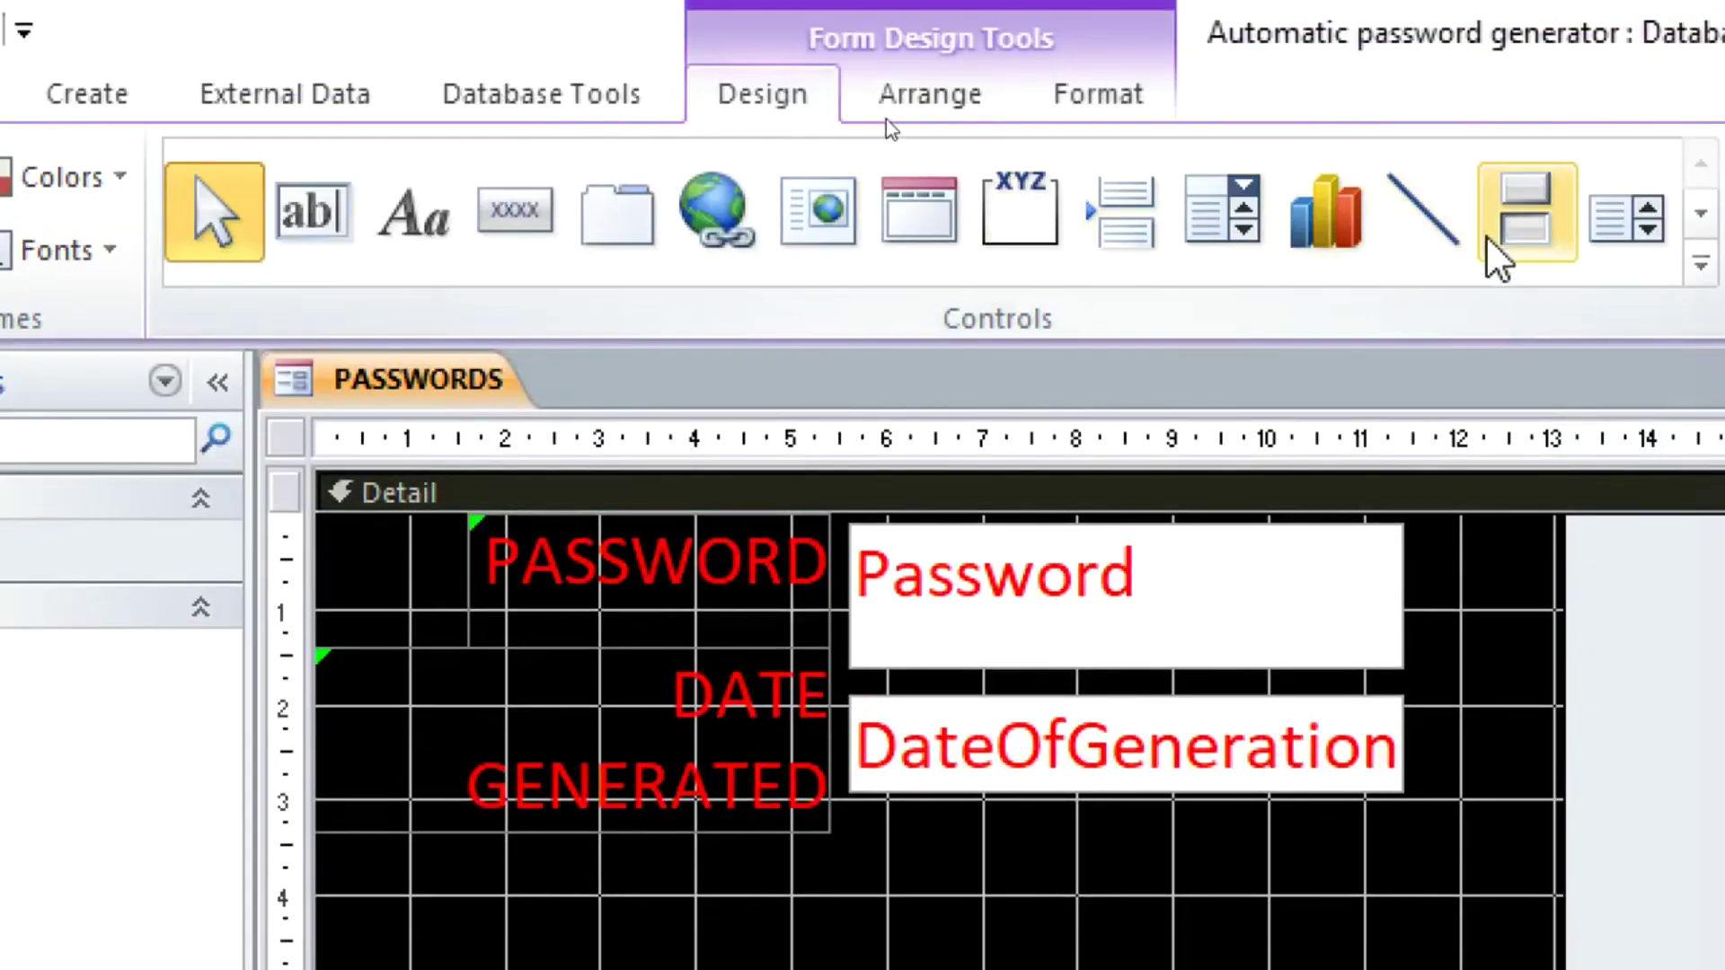
pyautogui.click(1514, 238)
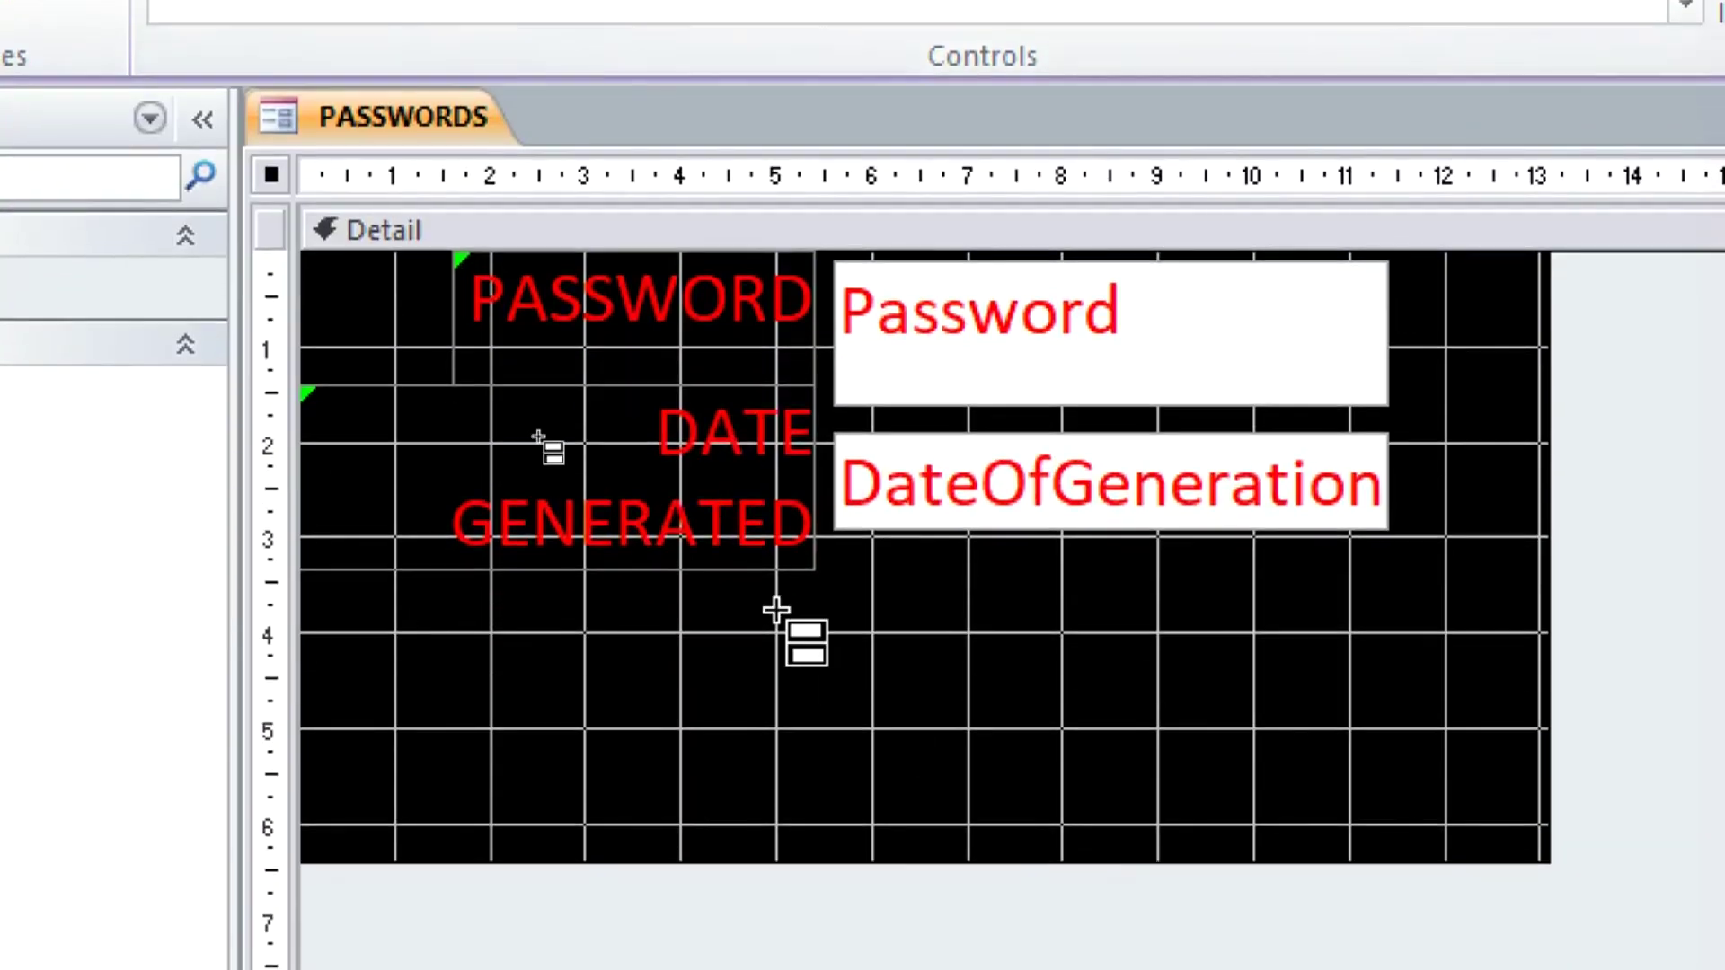
pyautogui.moveTo(681, 865); pyautogui.dragTo(718, 896)
pyautogui.moveTo(719, 634); pyautogui.dragTo(1366, 735)
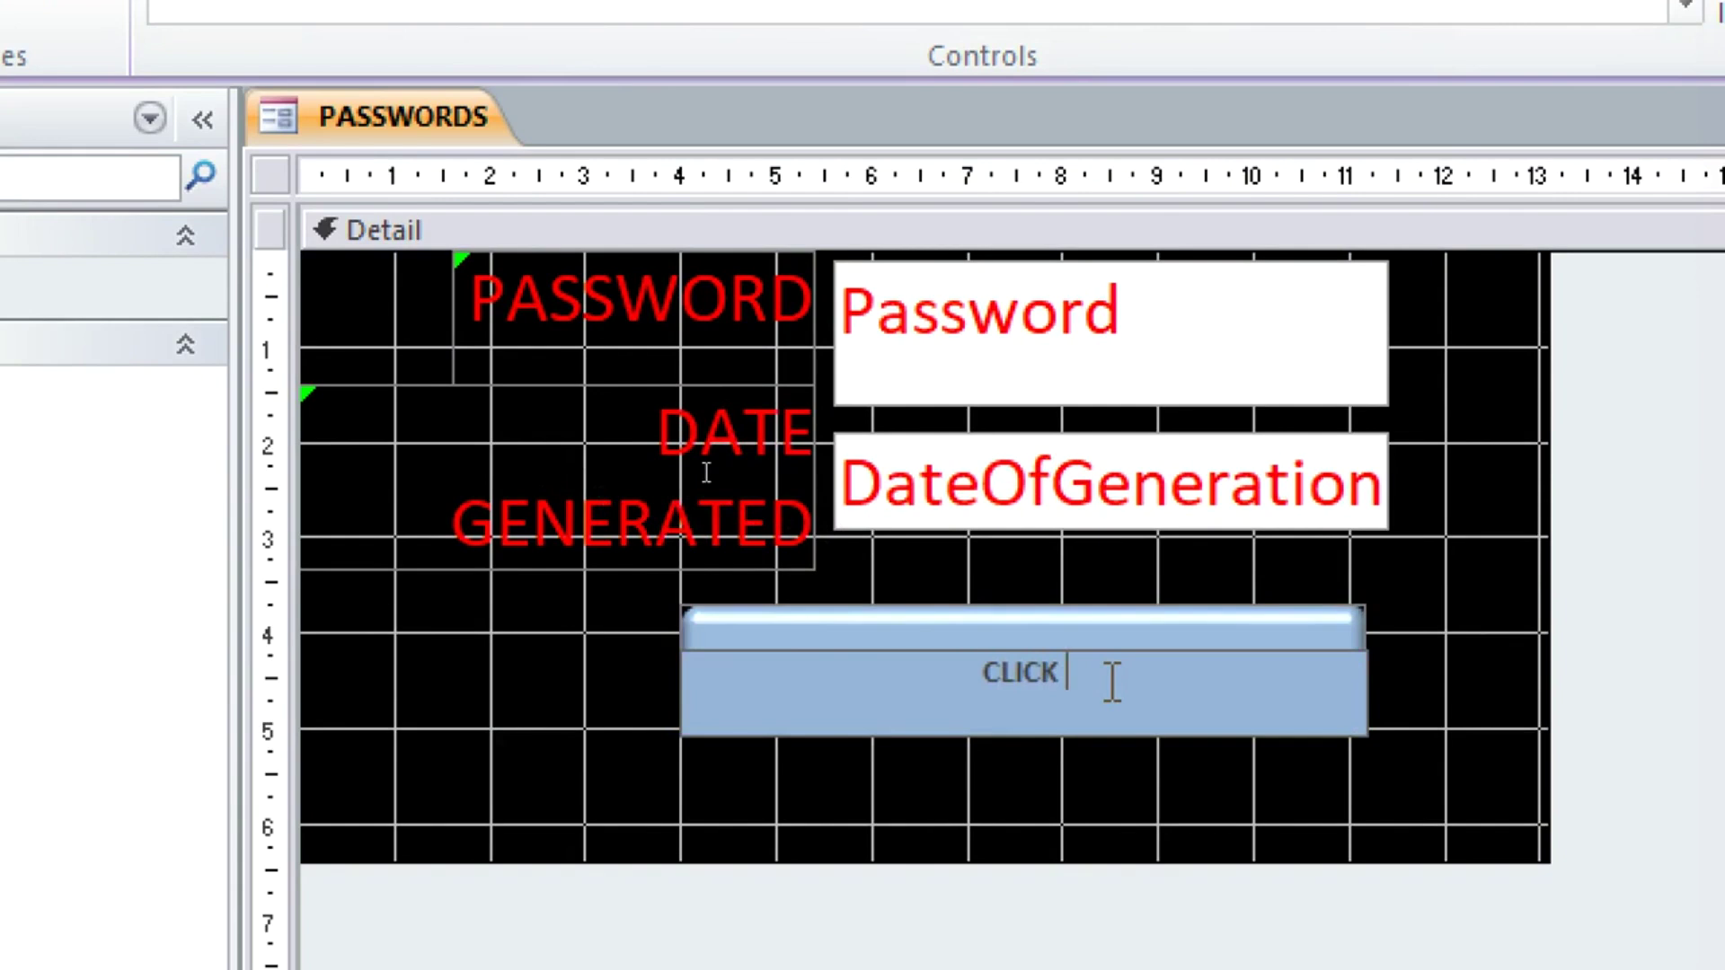
pyautogui.write('CLICK TO GENE')
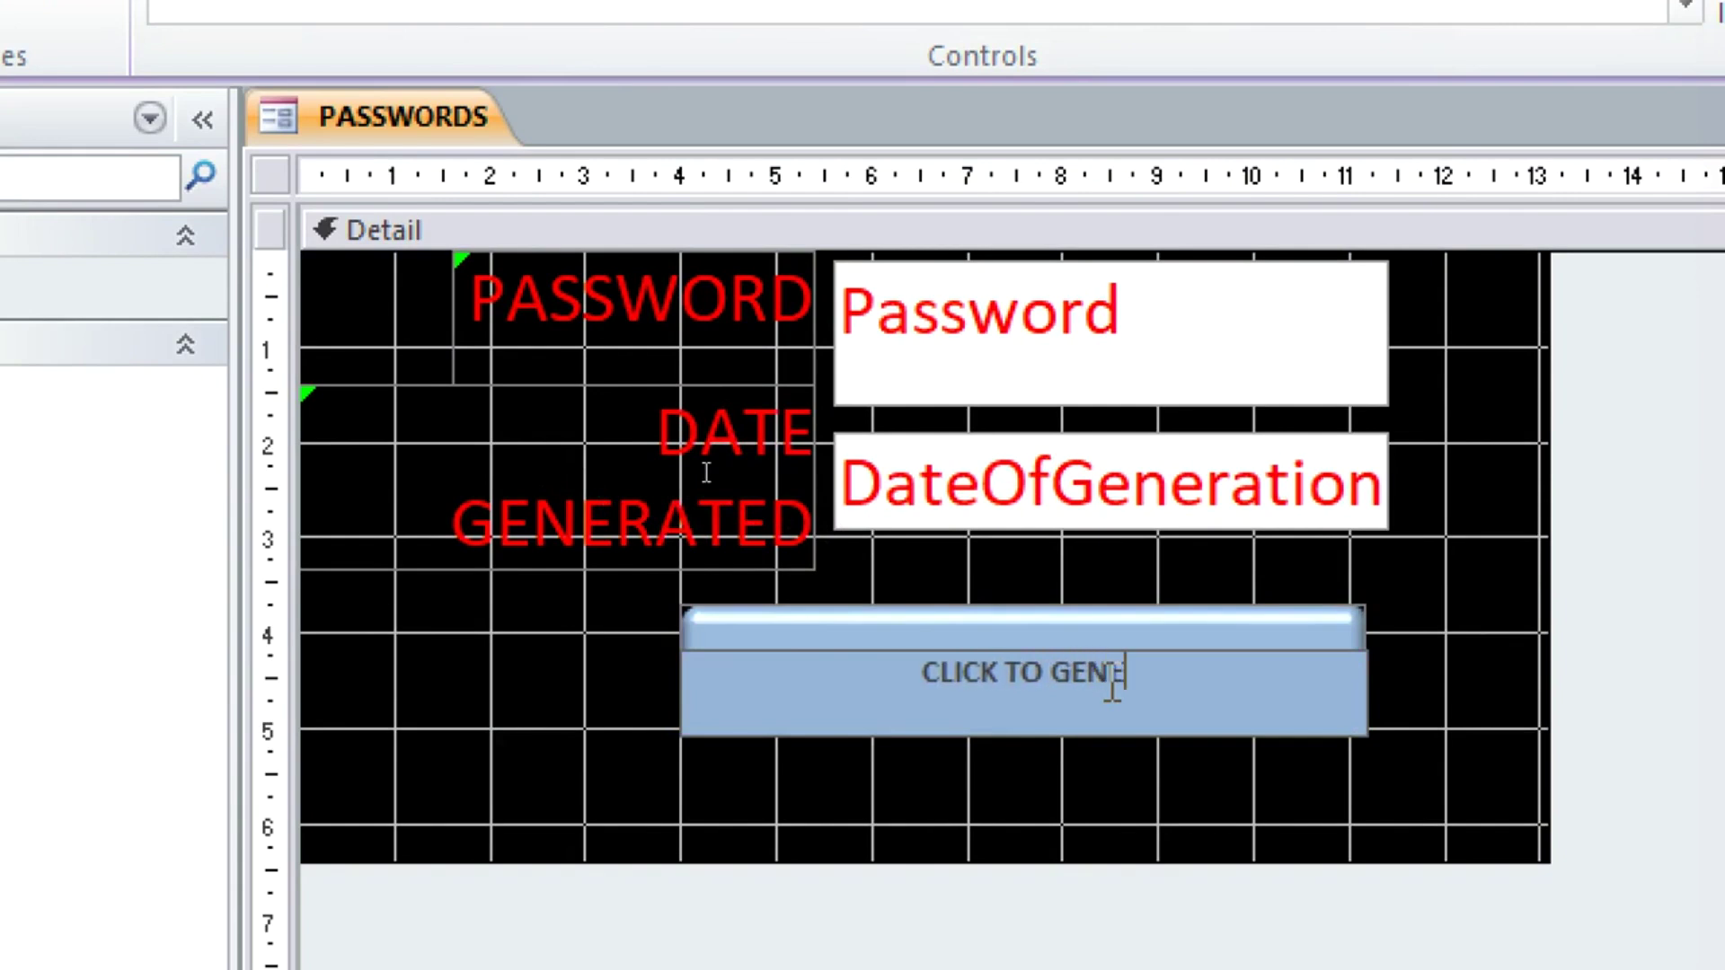
pyautogui.write('RATE ')
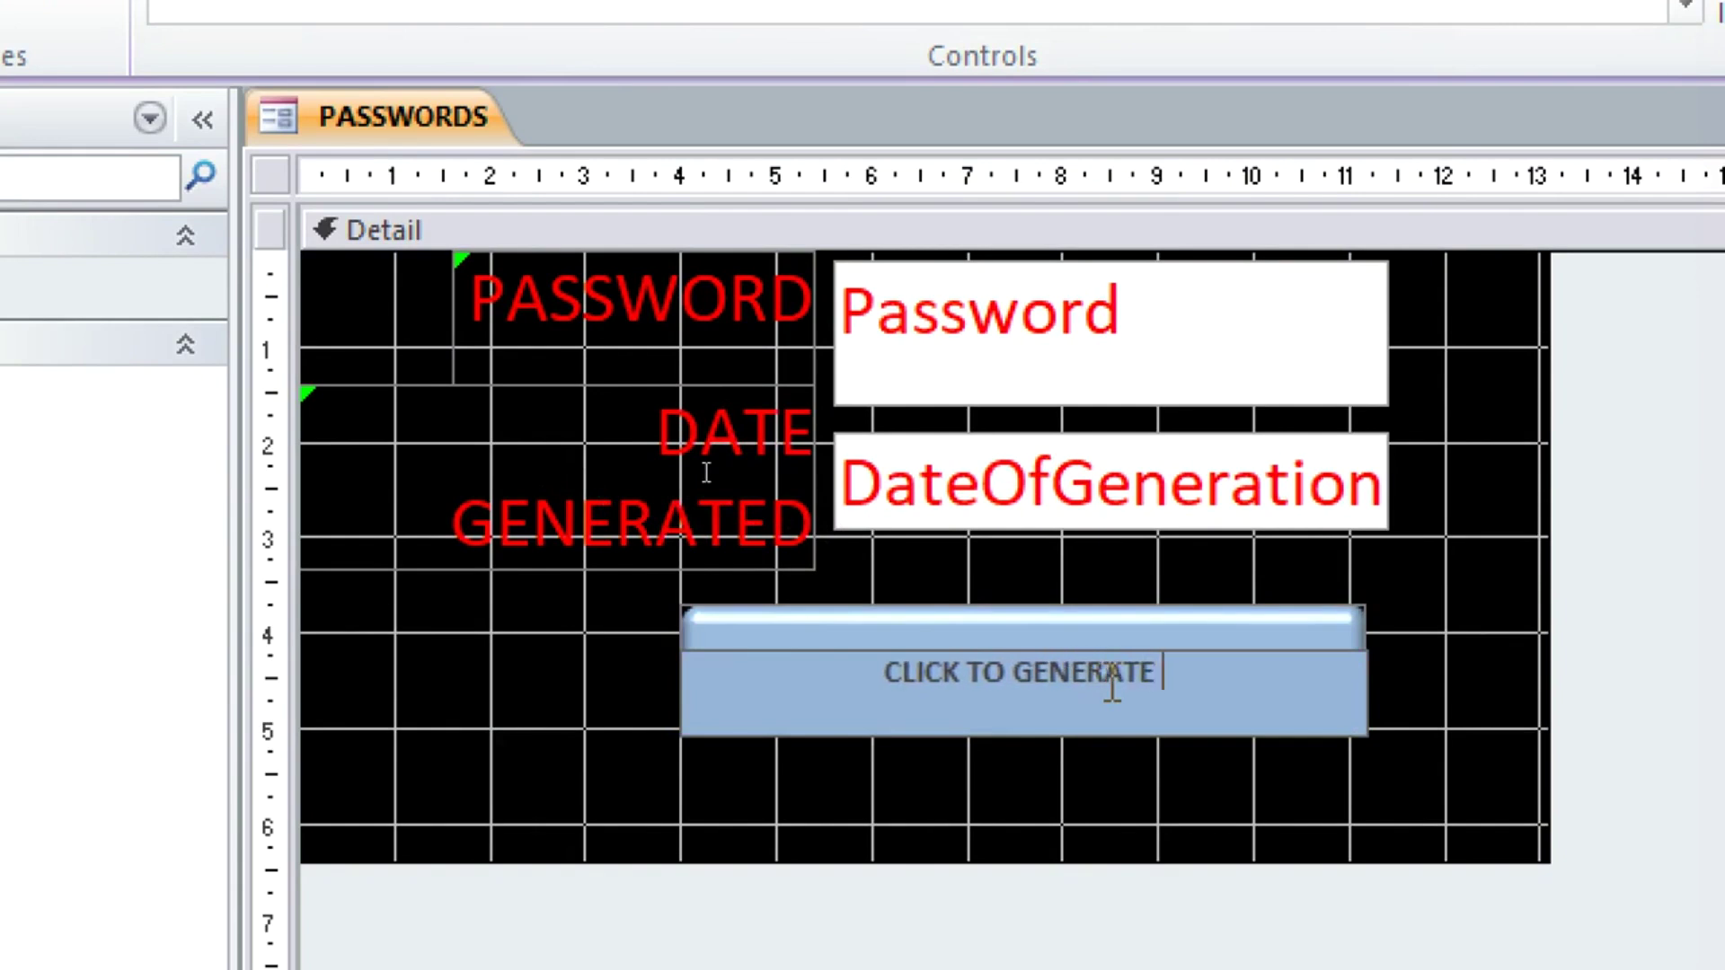
pyautogui.write('THE PASSOW')
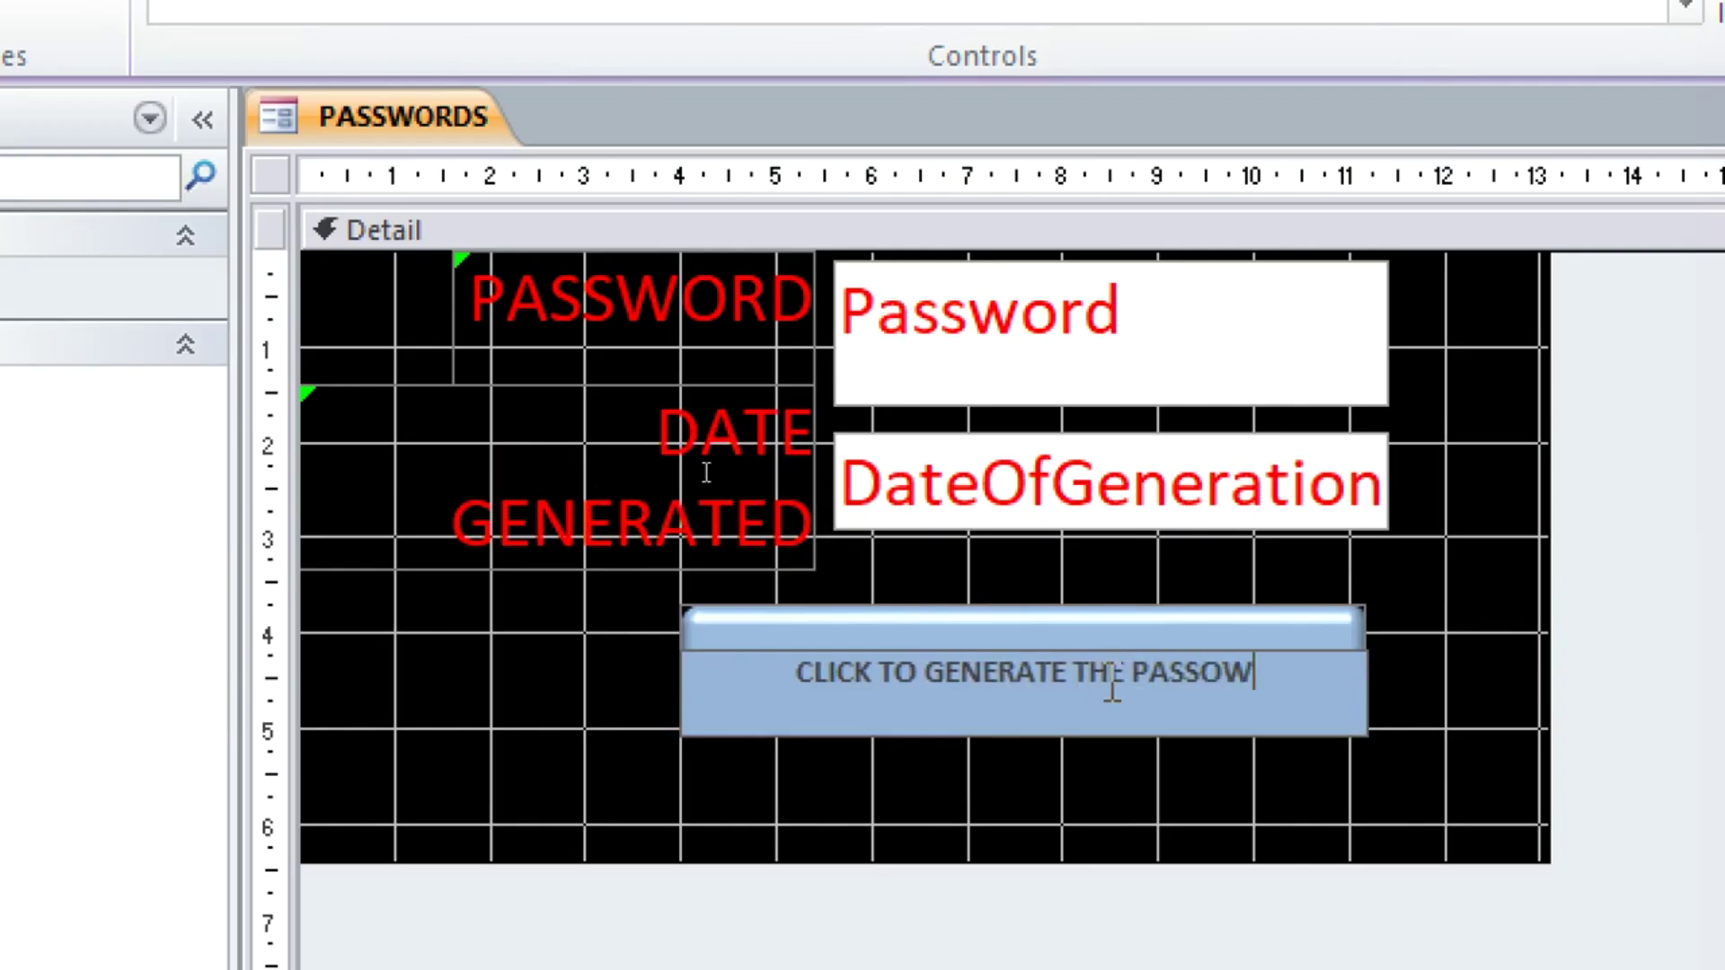
pyautogui.press('BackSpace')
pyautogui.press('BackSpace')
pyautogui.write('WORDS')
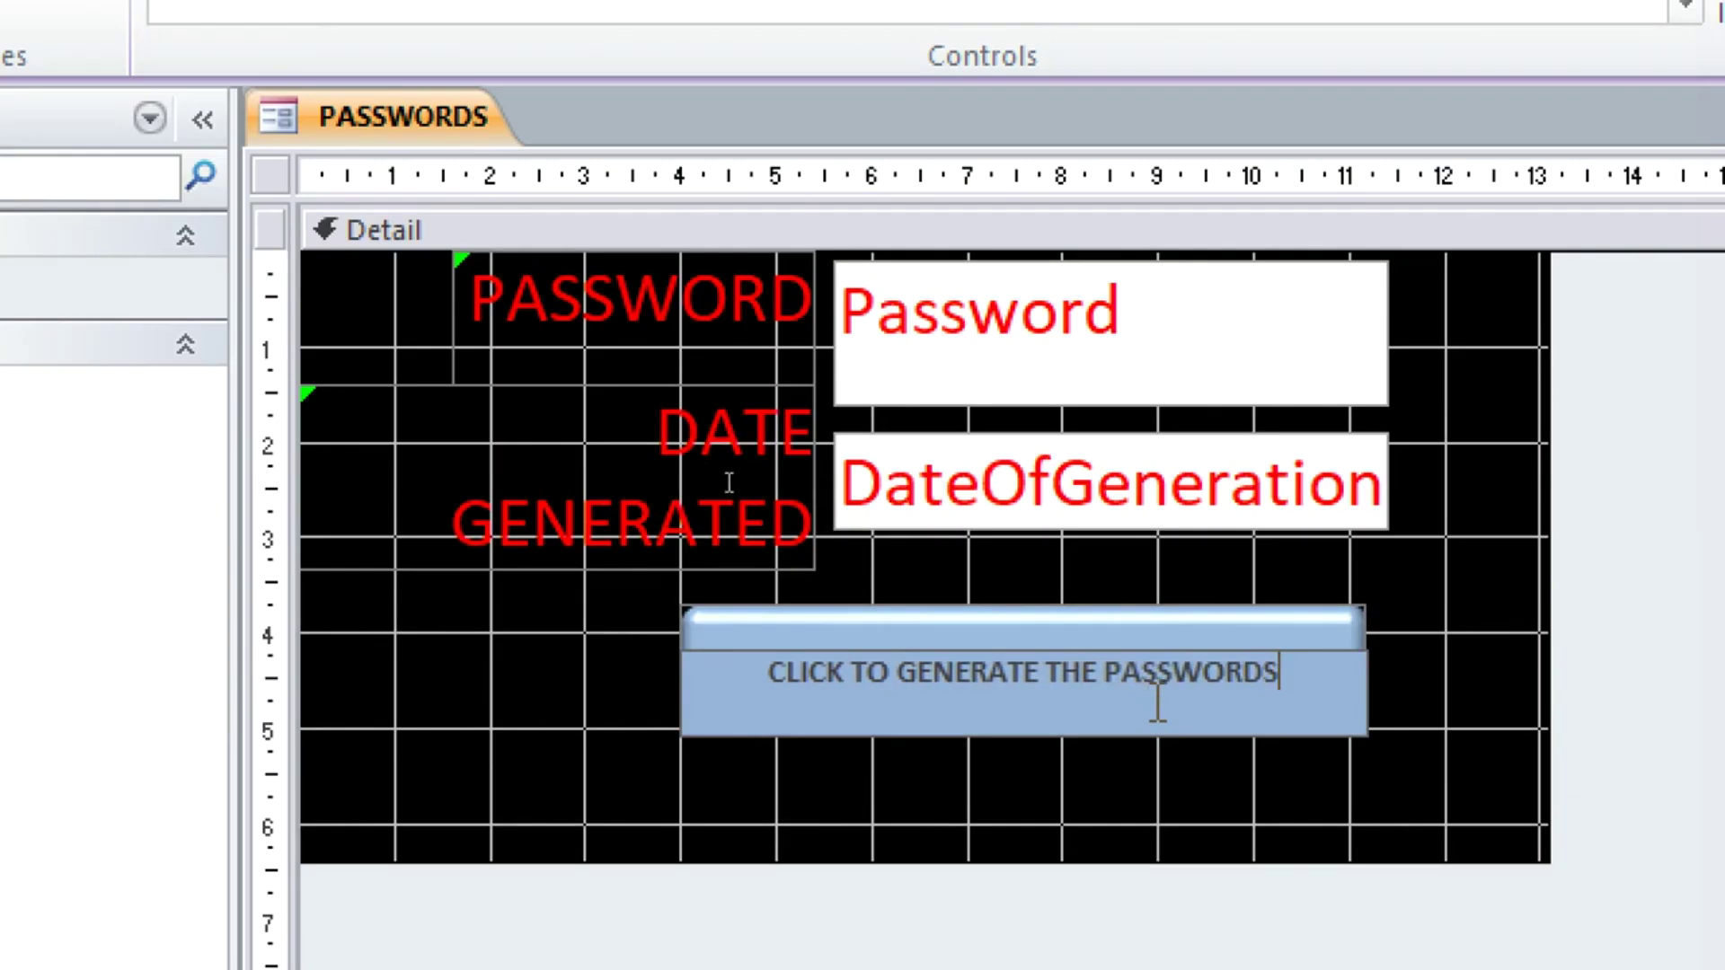
pyautogui.press('Return')
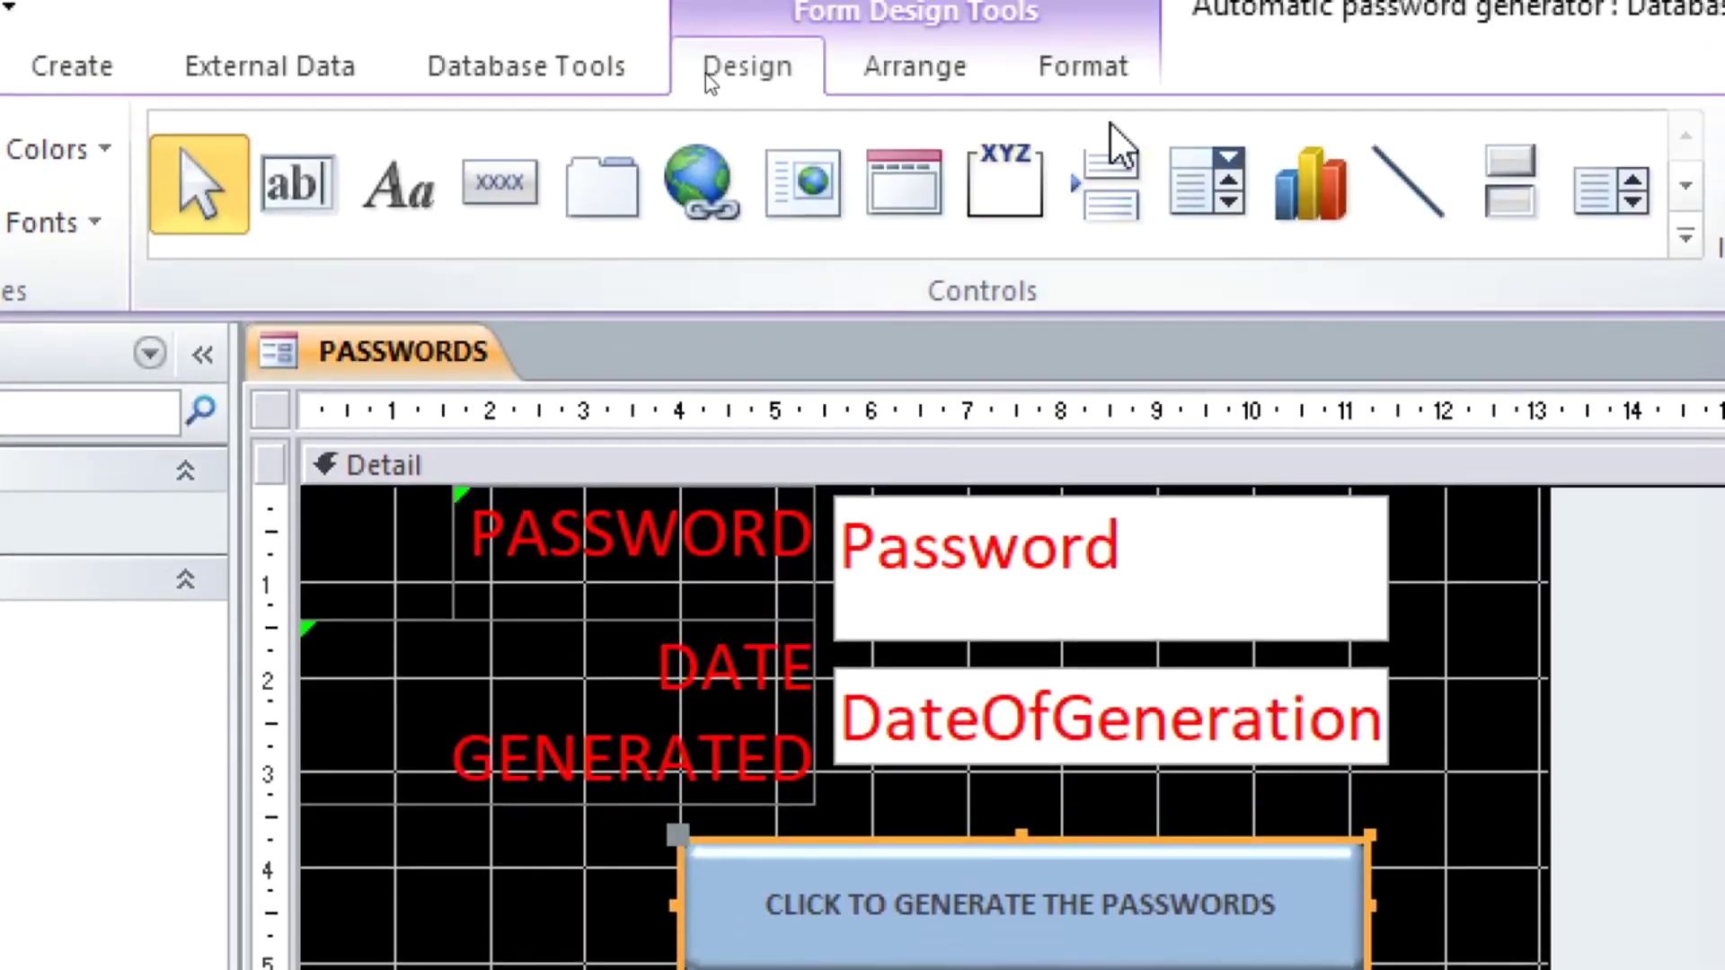
# - Make the button caption 18-point red text
pyautogui.click(1047, 106)
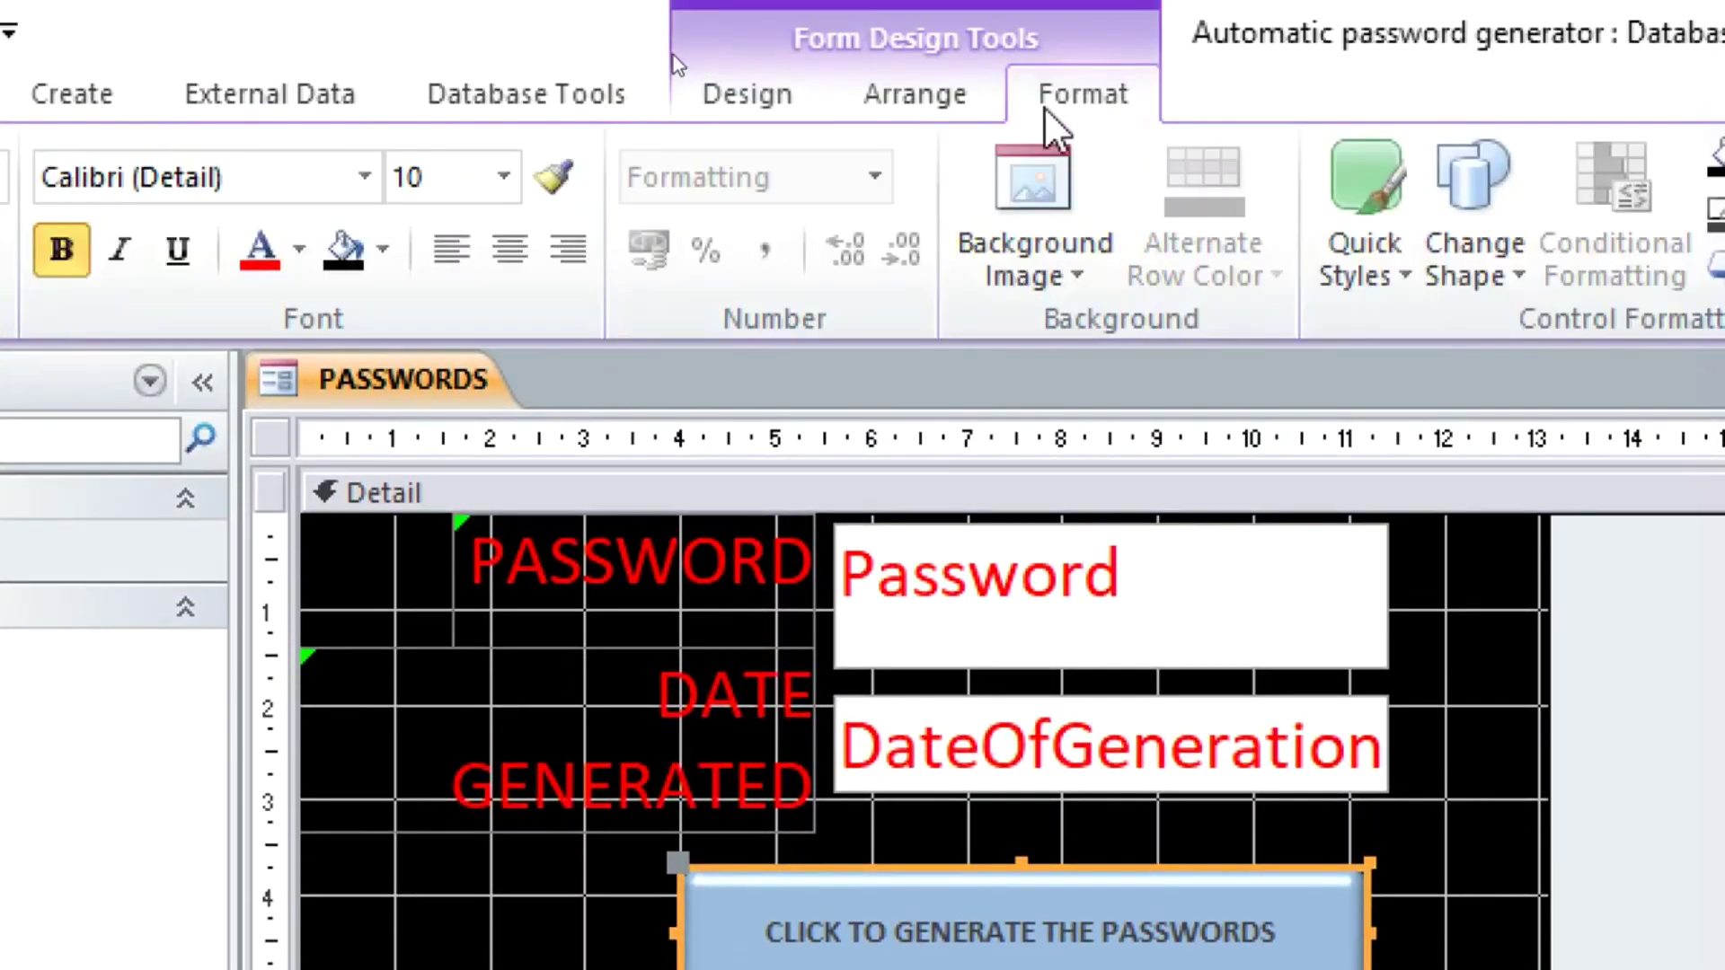
pyautogui.click(505, 176)
pyautogui.click(451, 544)
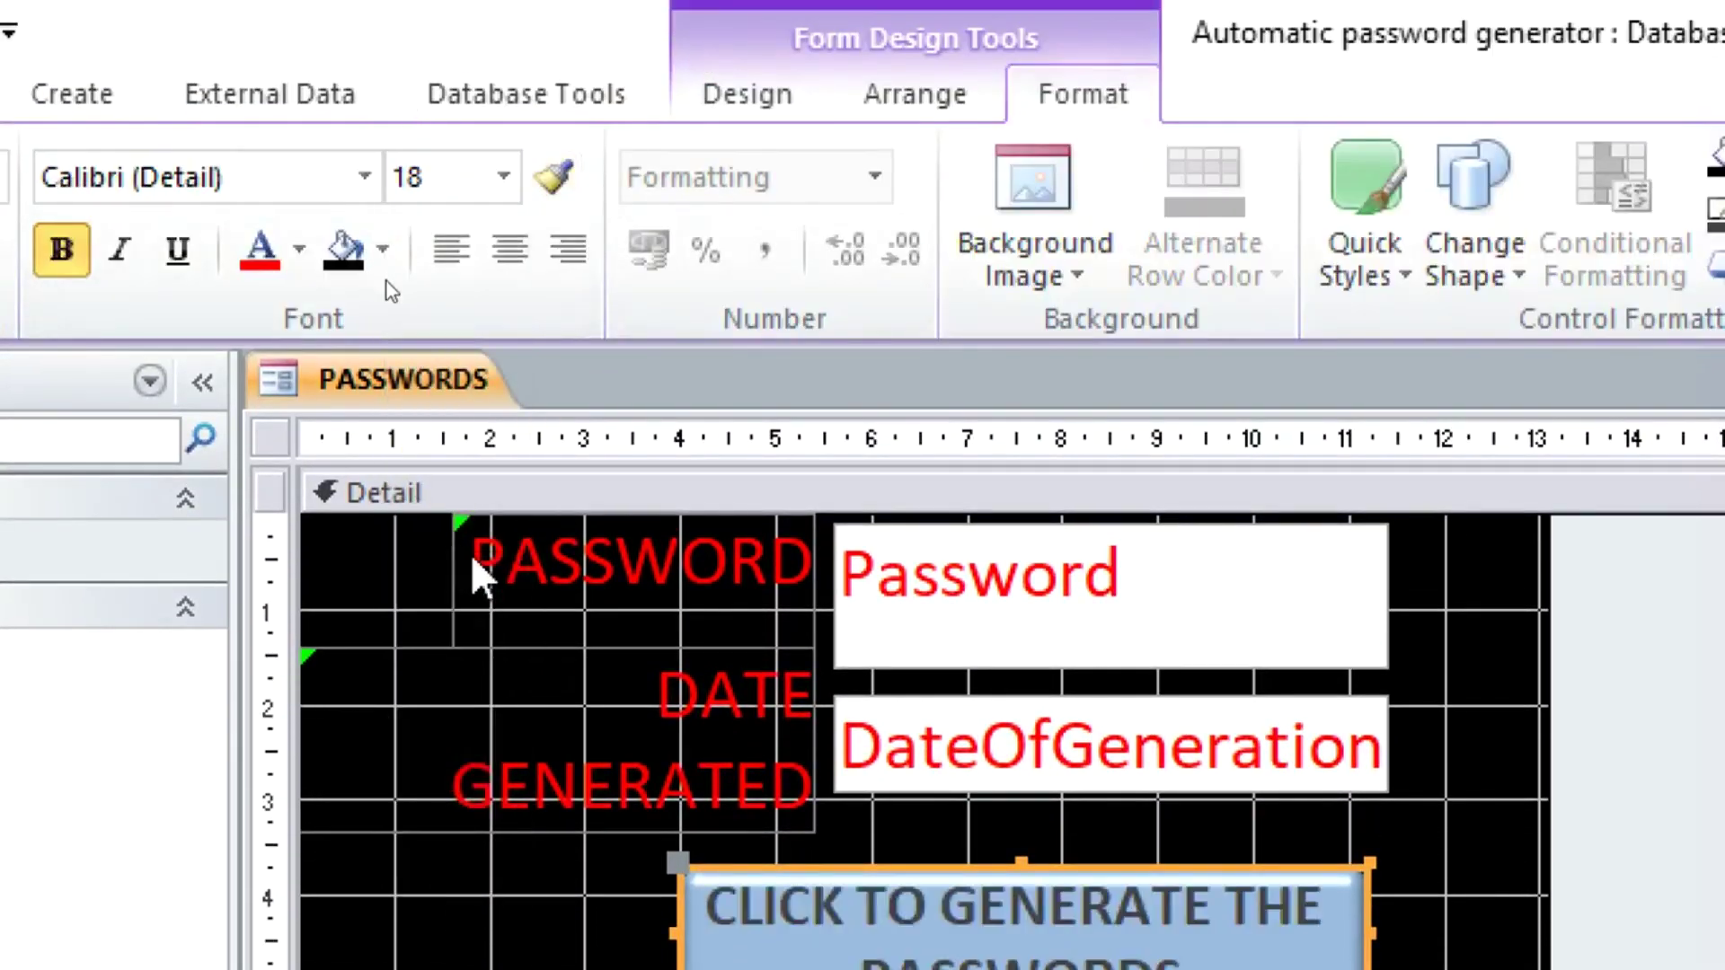
pyautogui.click(261, 252)
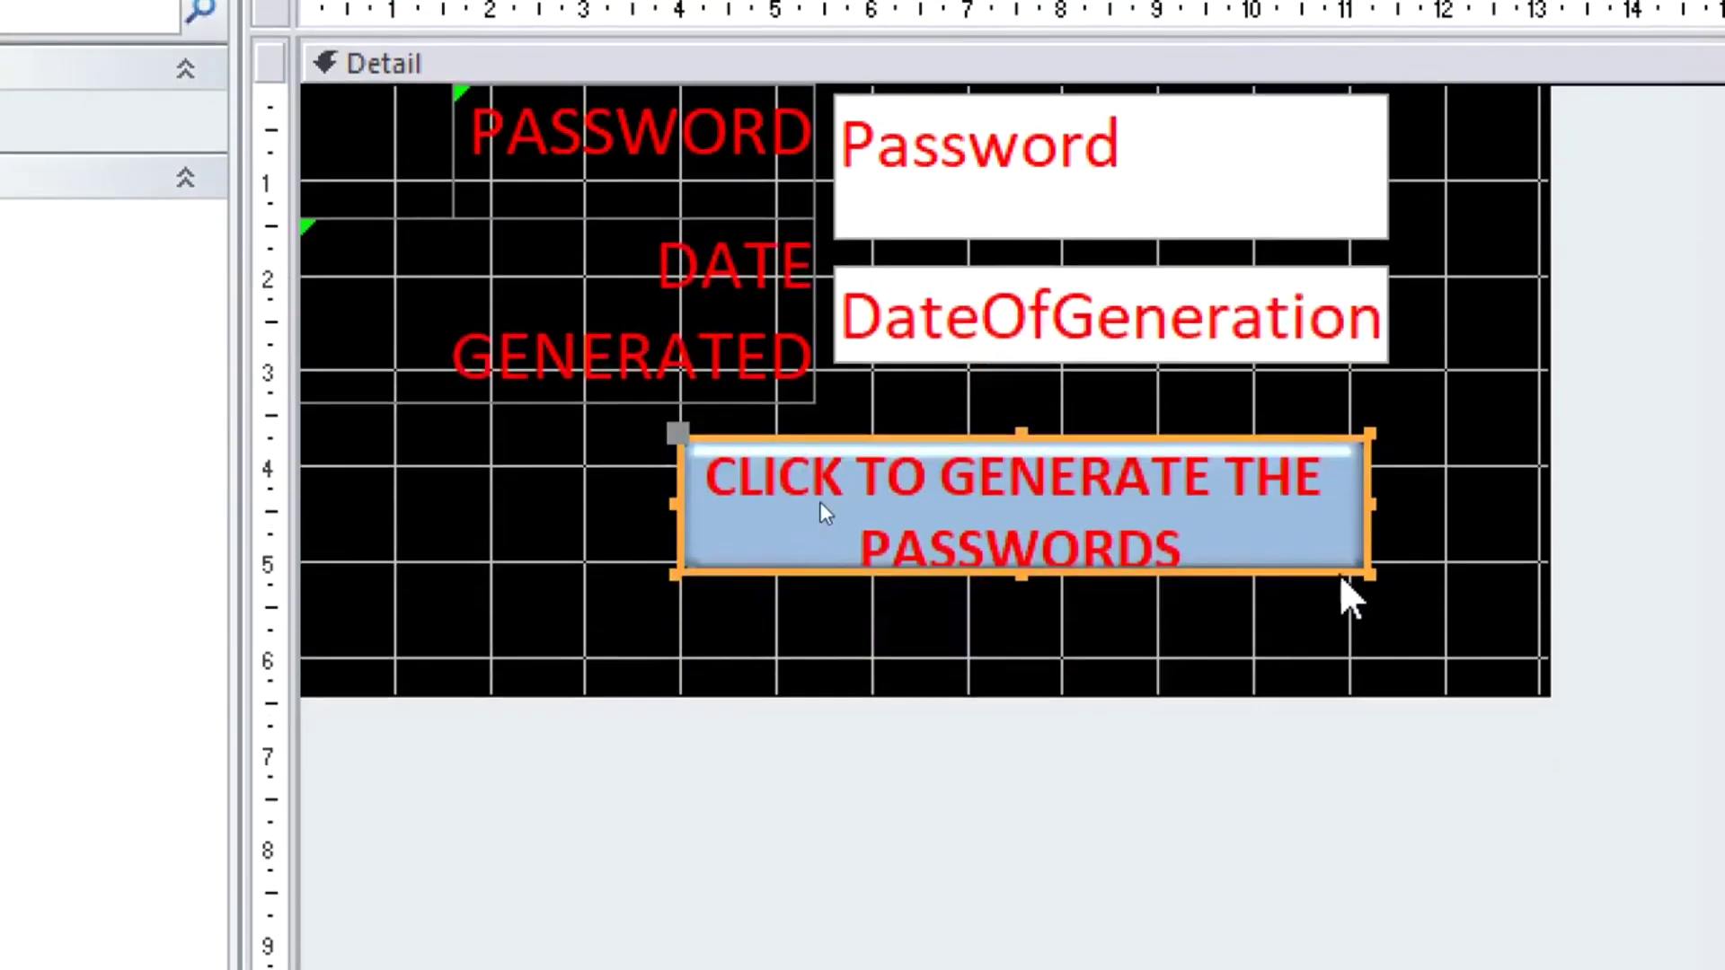
# - Enlarge the button and give it a gold fill
pyautogui.moveTo(1371, 575); pyautogui.dragTo(1418, 600)
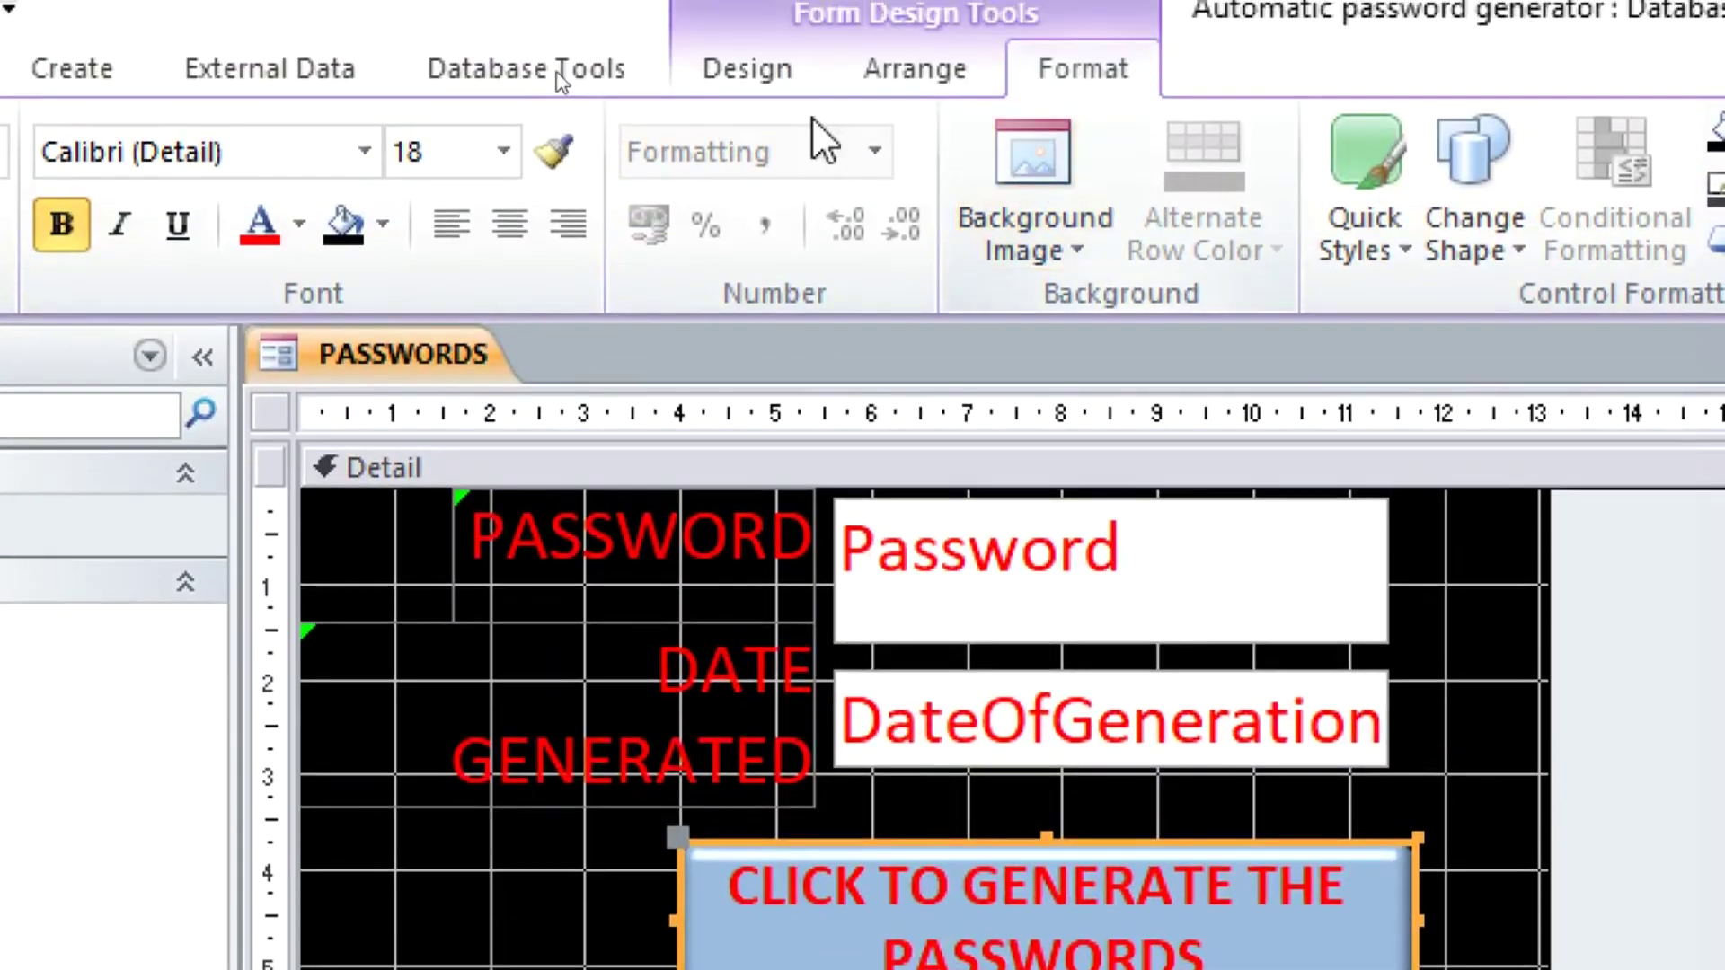
pyautogui.click(383, 225)
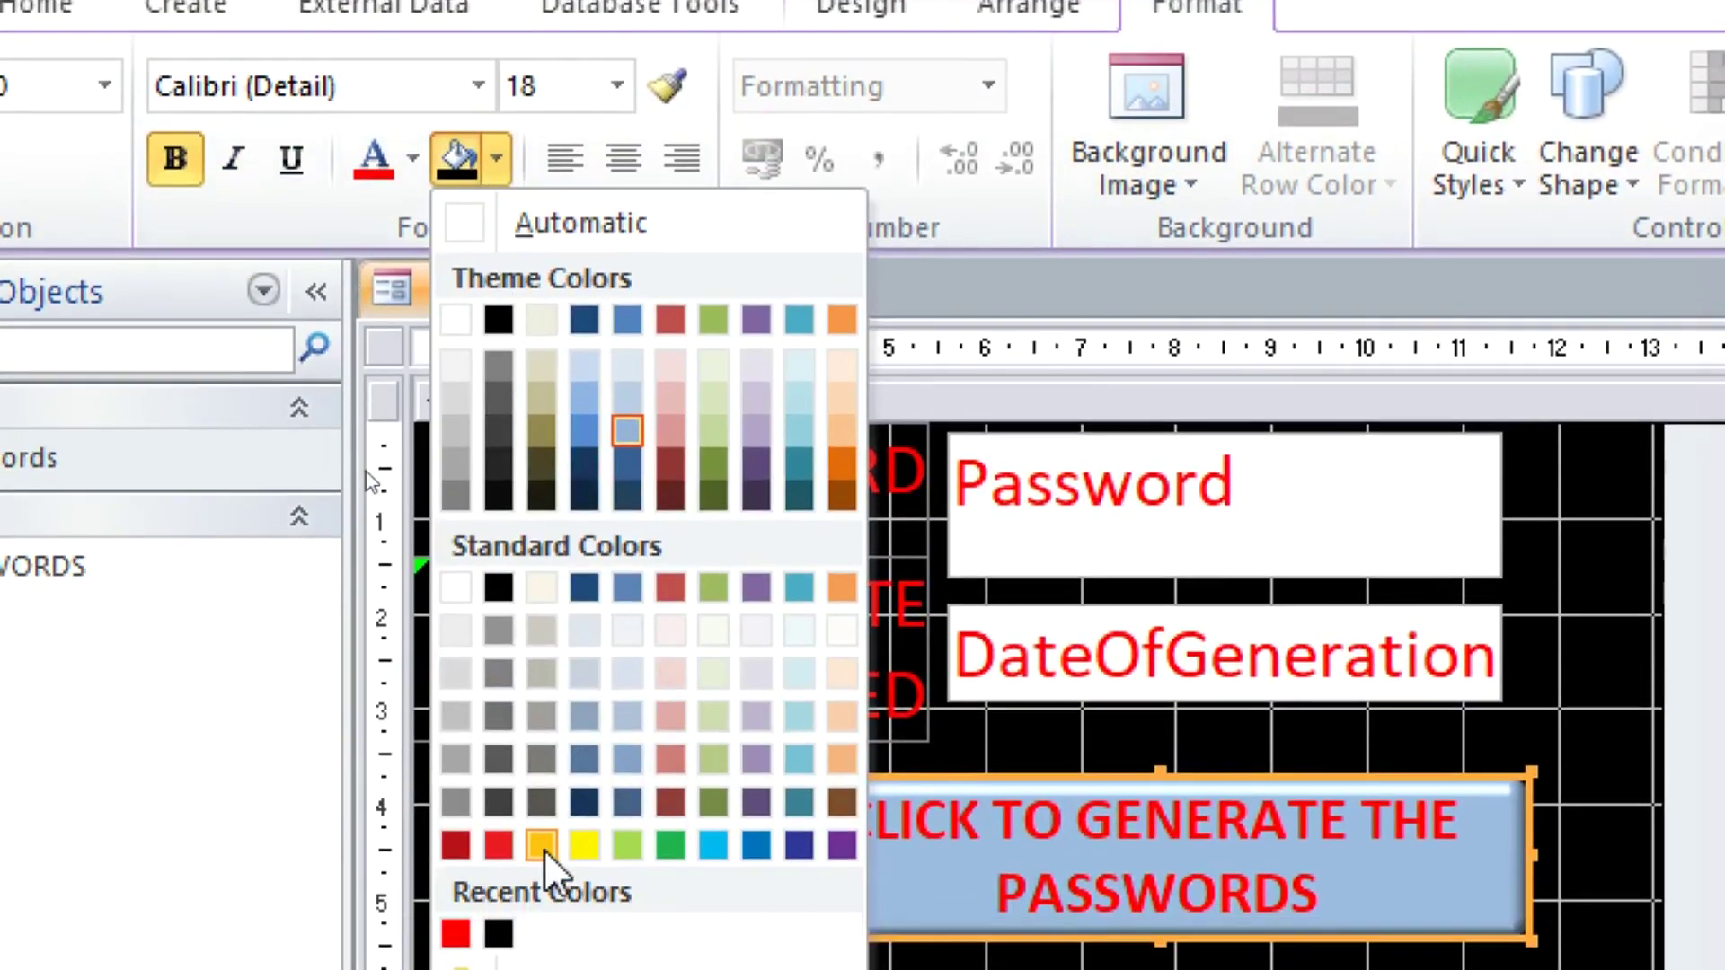
pyautogui.click(542, 915)
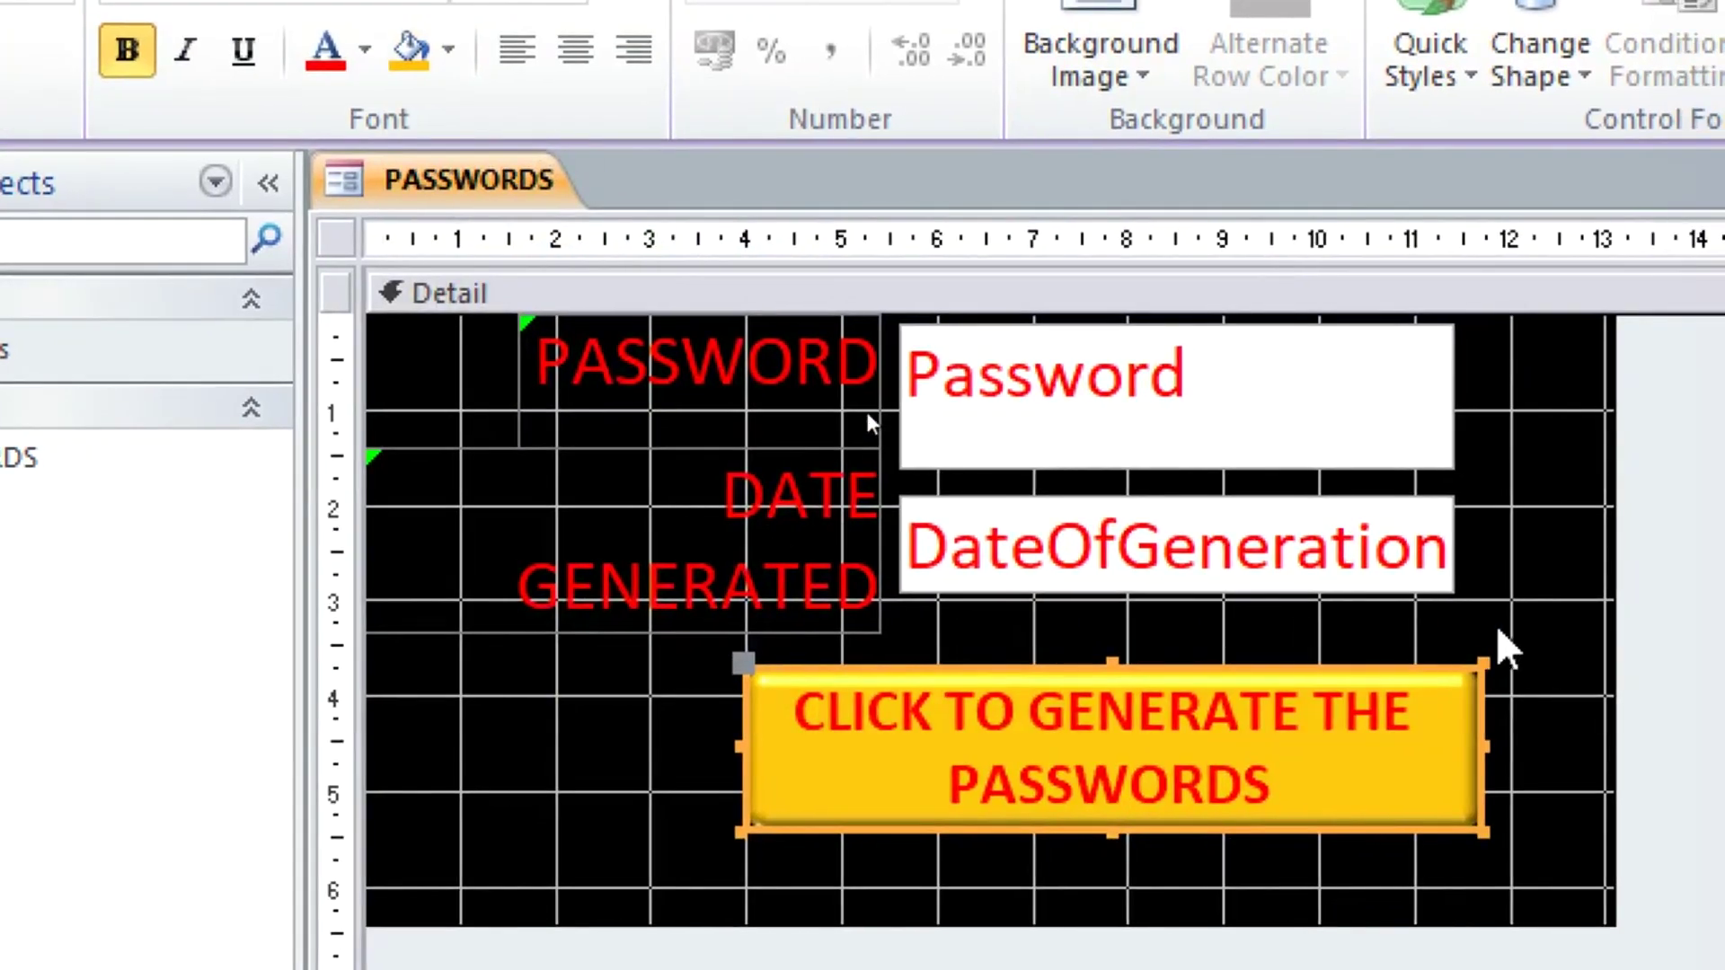